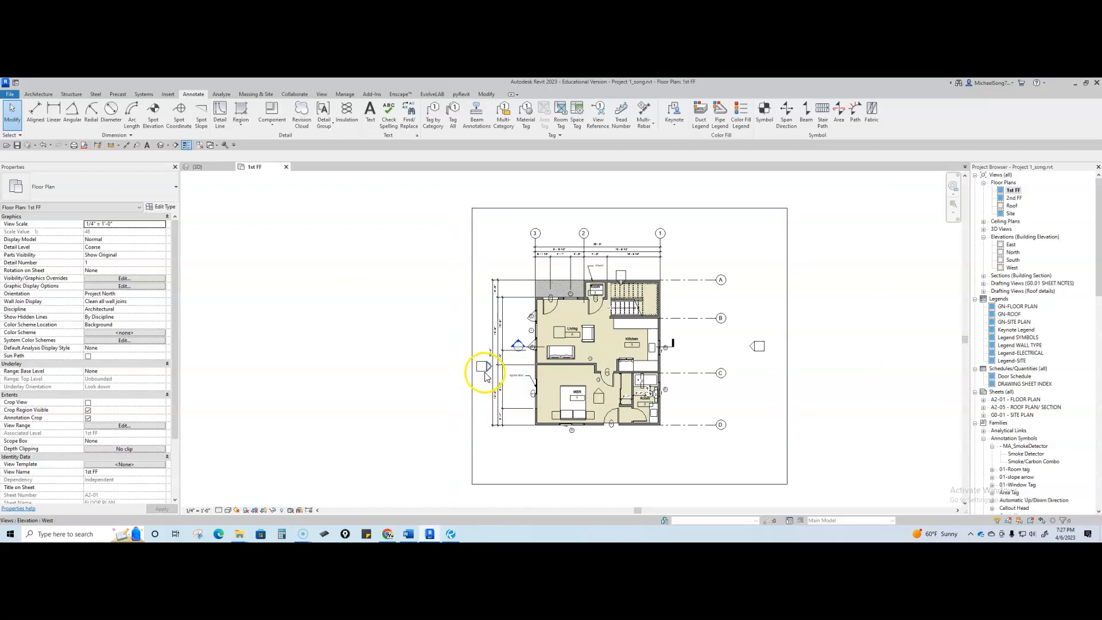
Step: Try Crop View on the 1st FF floor plan and turn it back off
{"action": "left_click", "coordinate": [413, 446]}
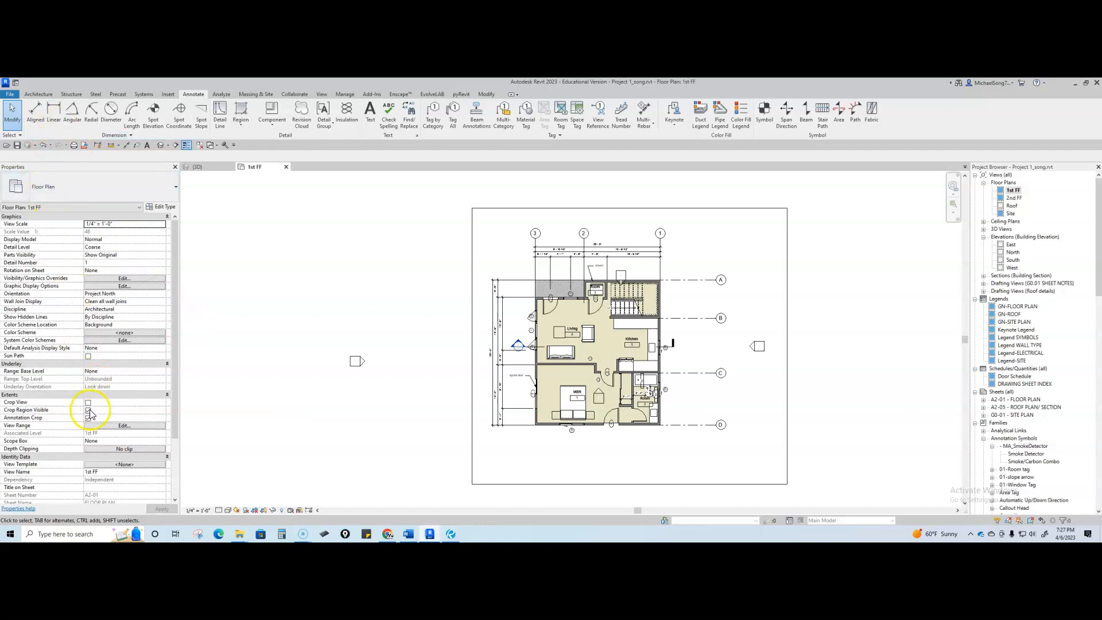
{"action": "scroll", "coordinate": [361, 408], "scroll_direction": "down", "scroll_amount": 2}
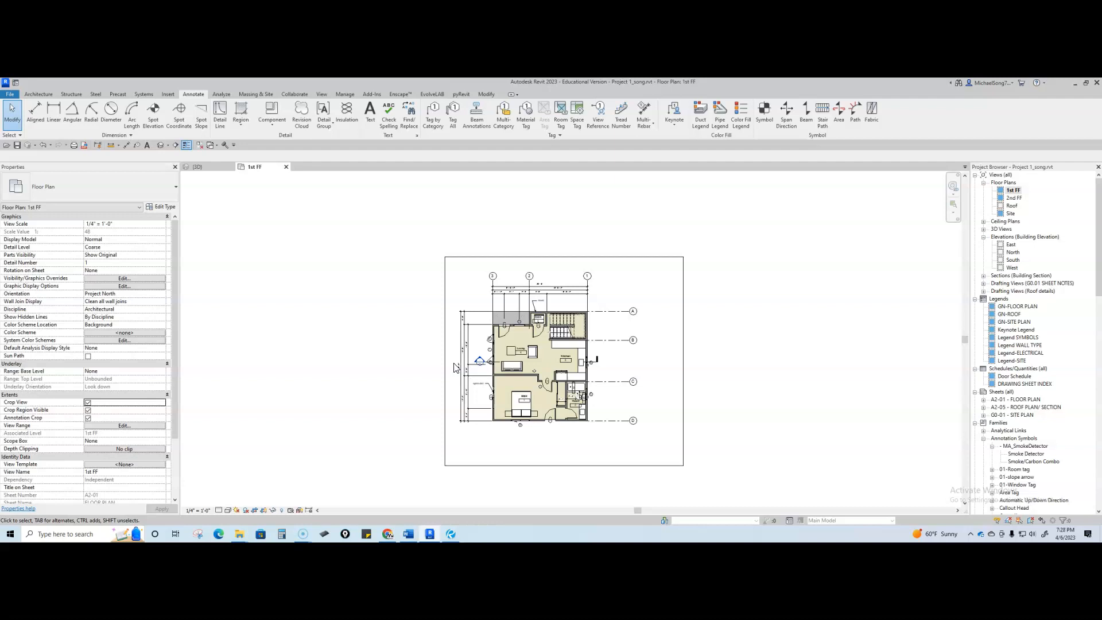
{"action": "left_click", "coordinate": [429, 324]}
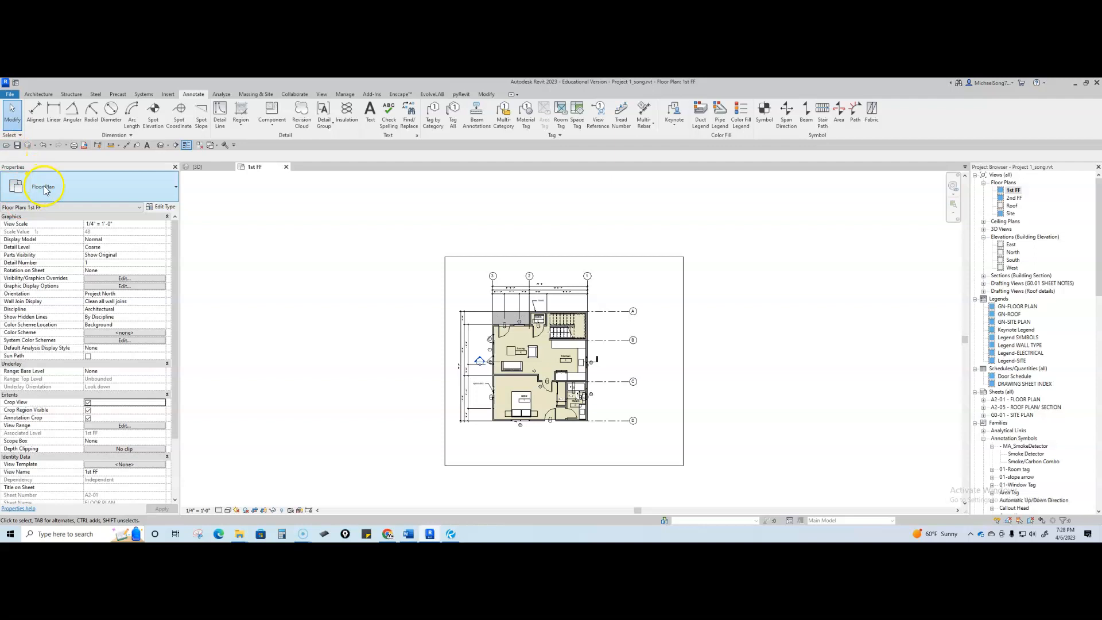
{"action": "left_click", "coordinate": [88, 407]}
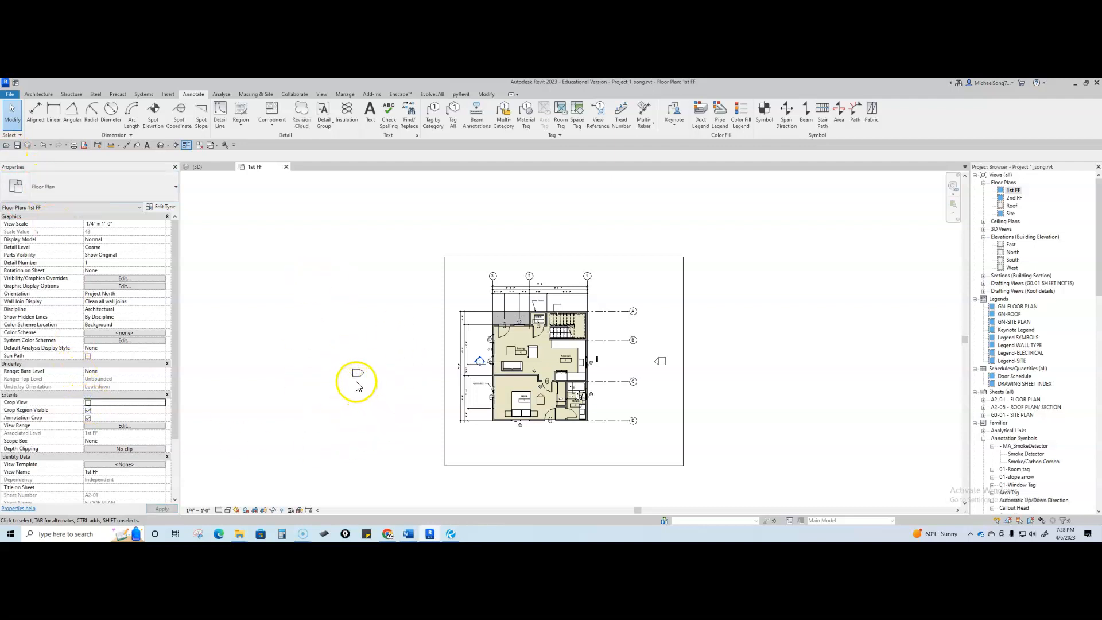
Step: Move the West, North and East elevation markers closer to the building, inside the 1st FF plan's crop boundary
{"action": "left_click_drag", "start_coordinate": [356, 373], "coordinate": [453, 363]}
{"action": "scroll", "coordinate": [468, 364], "scroll_direction": "up", "scroll_amount": 3}
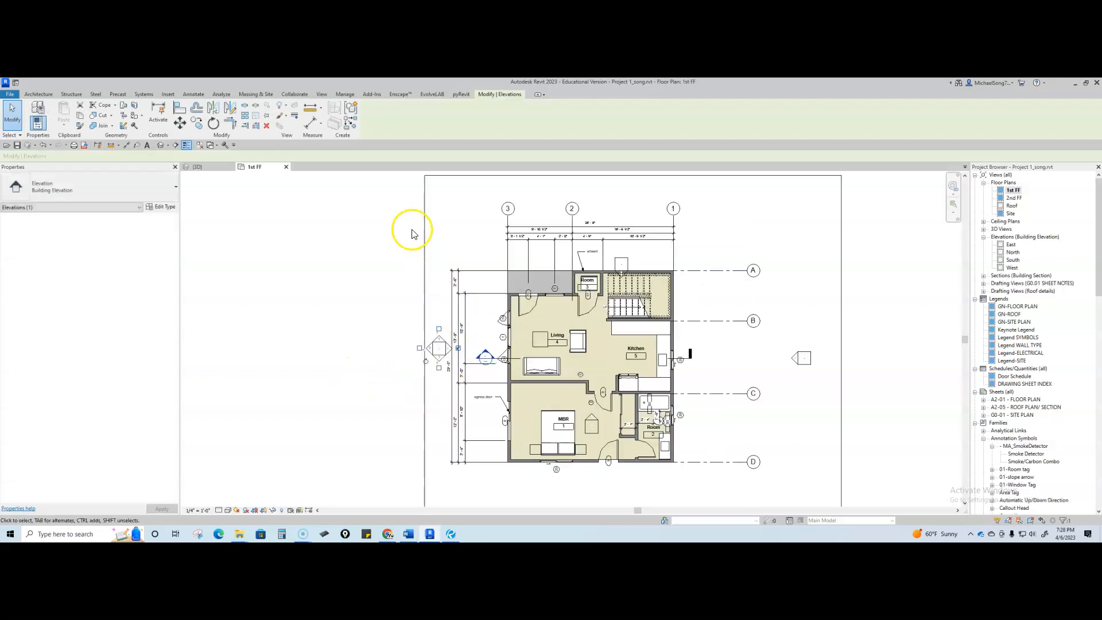
{"action": "left_click_drag", "start_coordinate": [623, 262], "coordinate": [616, 206]}
{"action": "mouse_move", "coordinate": [801, 366]}
{"action": "left_mouse_down"}
{"action": "mouse_move", "coordinate": [767, 369]}
{"action": "mouse_move", "coordinate": [780, 365]}
{"action": "left_mouse_up"}
{"action": "middle_click_drag", "start_coordinate": [771, 424], "coordinate": [764, 362]}
{"action": "scroll", "coordinate": [764, 361], "scroll_direction": "down", "scroll_amount": 3}
Step: Bring the South elevation marker just below the plan and pull the crop region's south and east edges in around the markers
{"action": "left_click", "coordinate": [617, 361]}
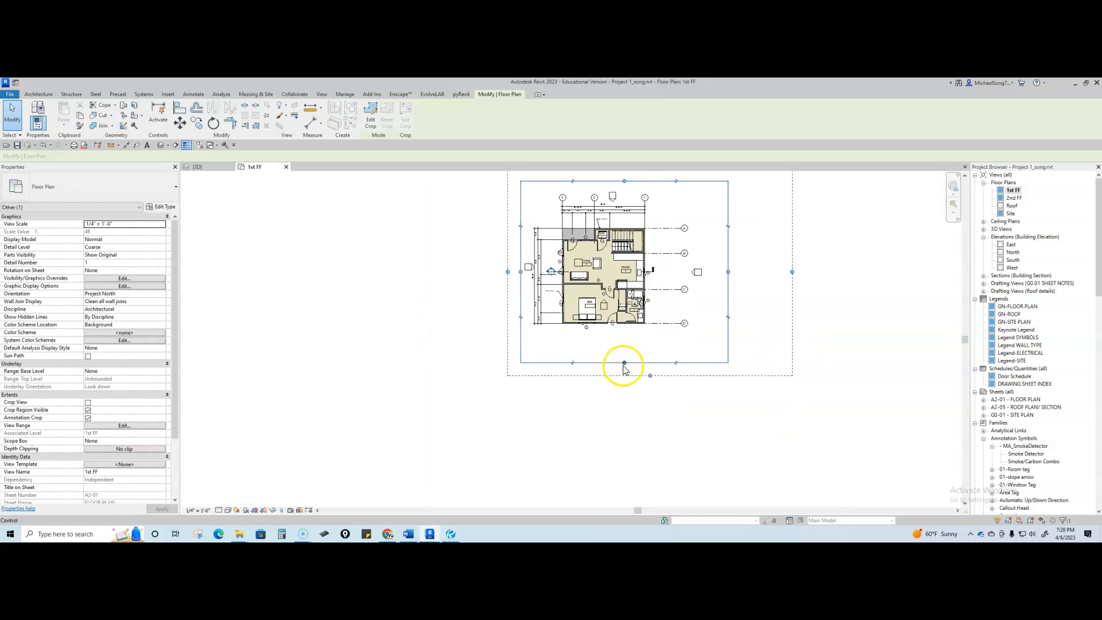
{"action": "scroll", "coordinate": [608, 304], "scroll_direction": "up", "scroll_amount": 2}
{"action": "left_click_drag", "start_coordinate": [608, 313], "coordinate": [611, 377]}
{"action": "scroll", "coordinate": [633, 417], "scroll_direction": "down", "scroll_amount": 2}
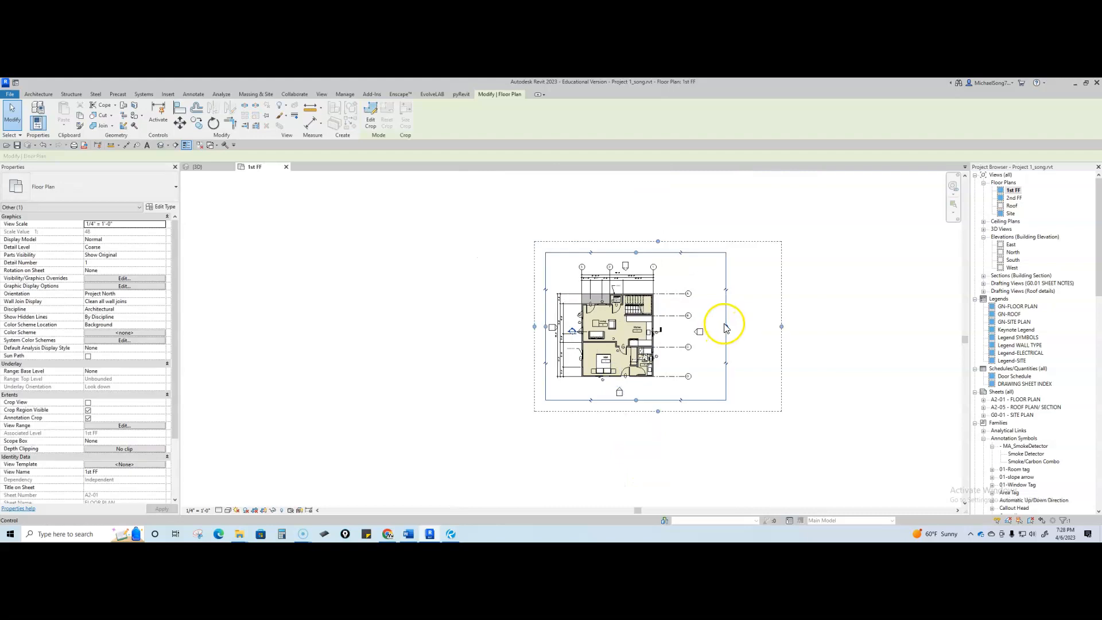
{"action": "left_click_drag", "start_coordinate": [726, 326], "coordinate": [711, 329]}
Step: Turn off Annotation Crop for the 1st FF floor plan and deselect the crop region
{"action": "left_click", "coordinate": [88, 418]}
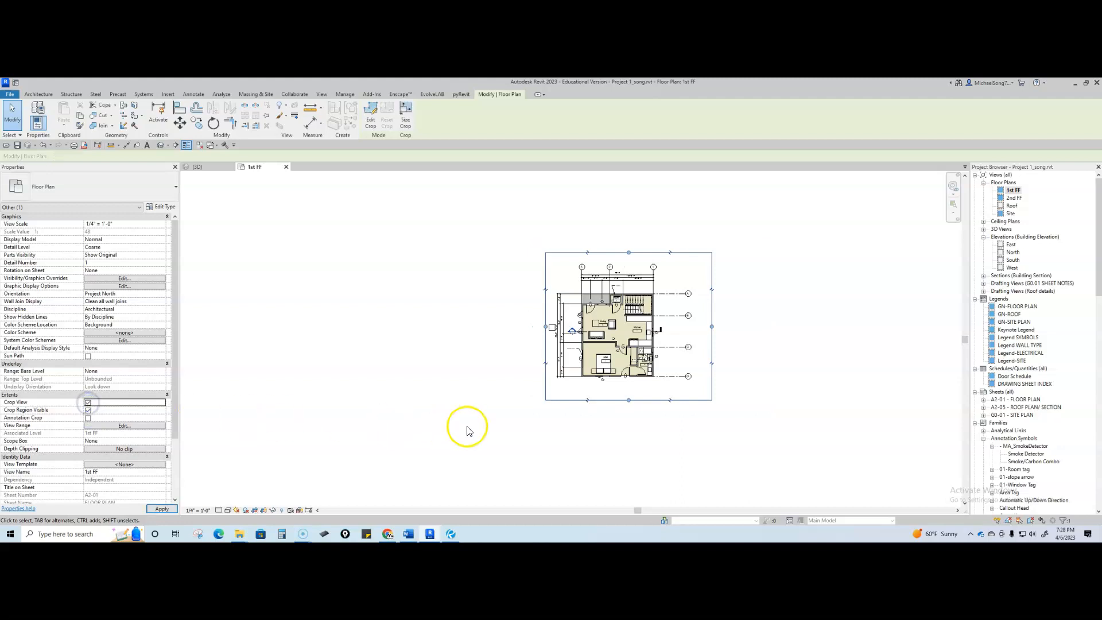
{"action": "left_click", "coordinate": [635, 437]}
{"action": "scroll", "coordinate": [643, 396], "scroll_direction": "up", "scroll_amount": 3}
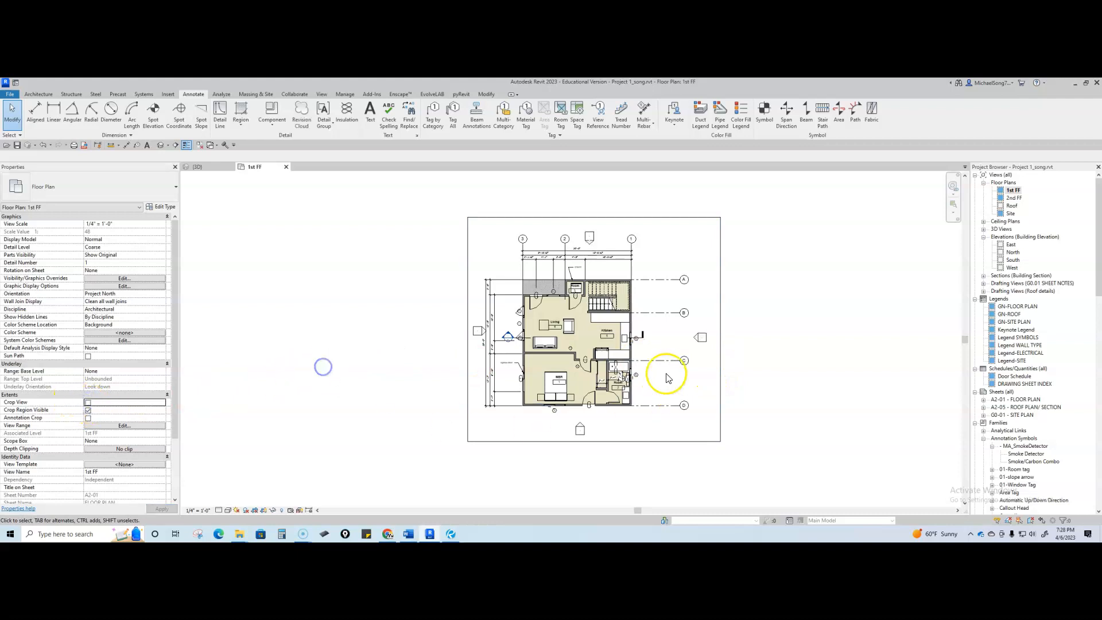
Step: Move the East elevation's view line in from outside the crop region to just outside the building's east wall
{"action": "left_click", "coordinate": [699, 340]}
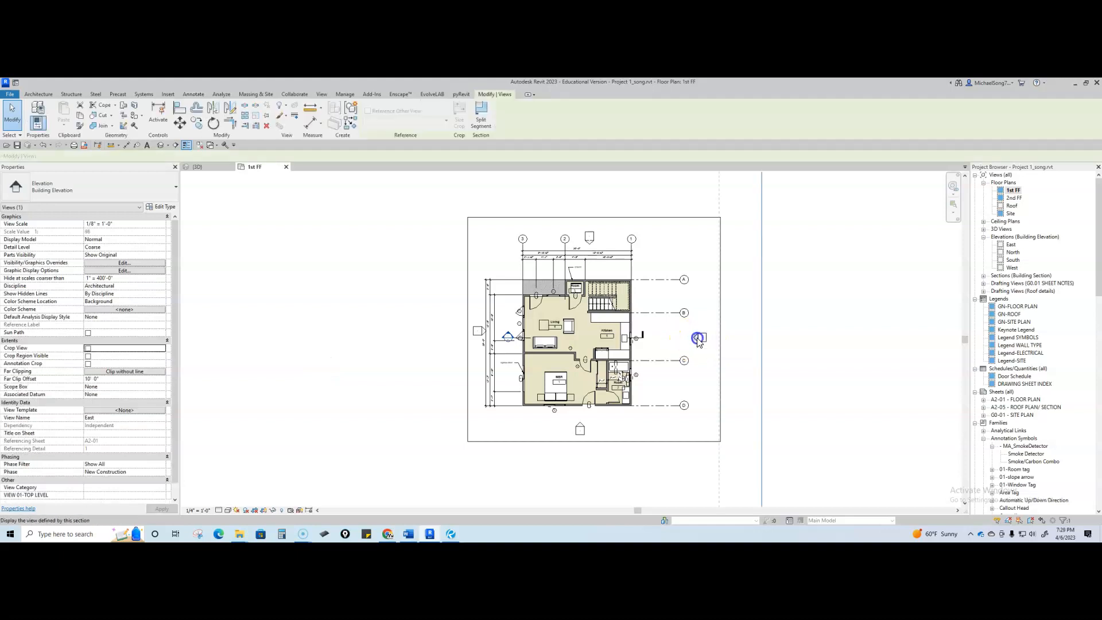
{"action": "scroll", "coordinate": [701, 344], "scroll_direction": "down", "scroll_amount": 3}
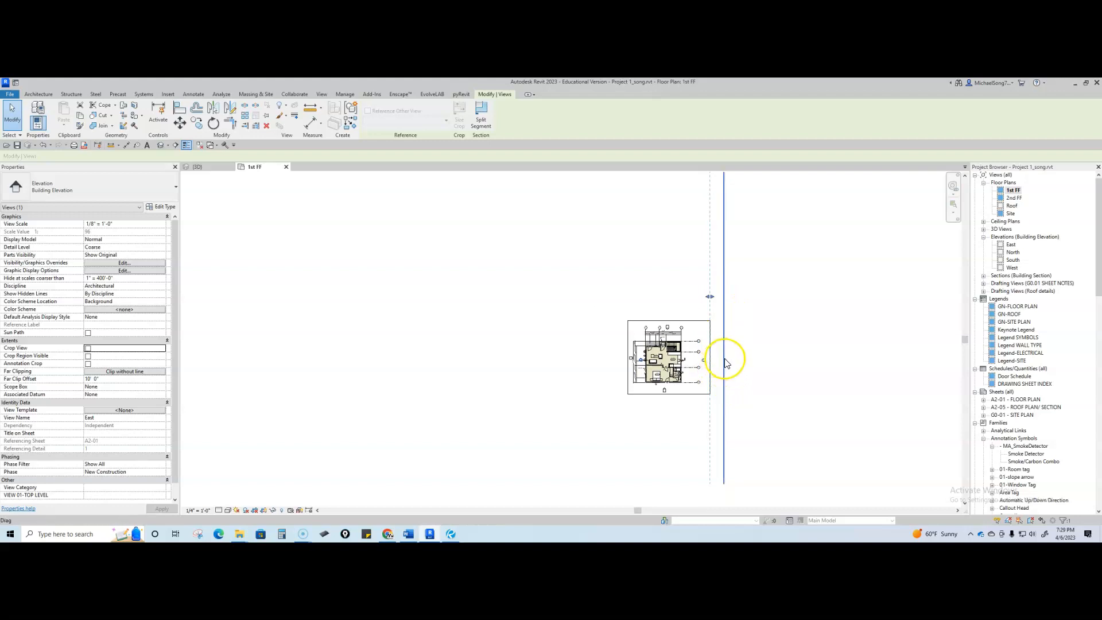
{"action": "scroll", "coordinate": [726, 361], "scroll_direction": "up", "scroll_amount": 3}
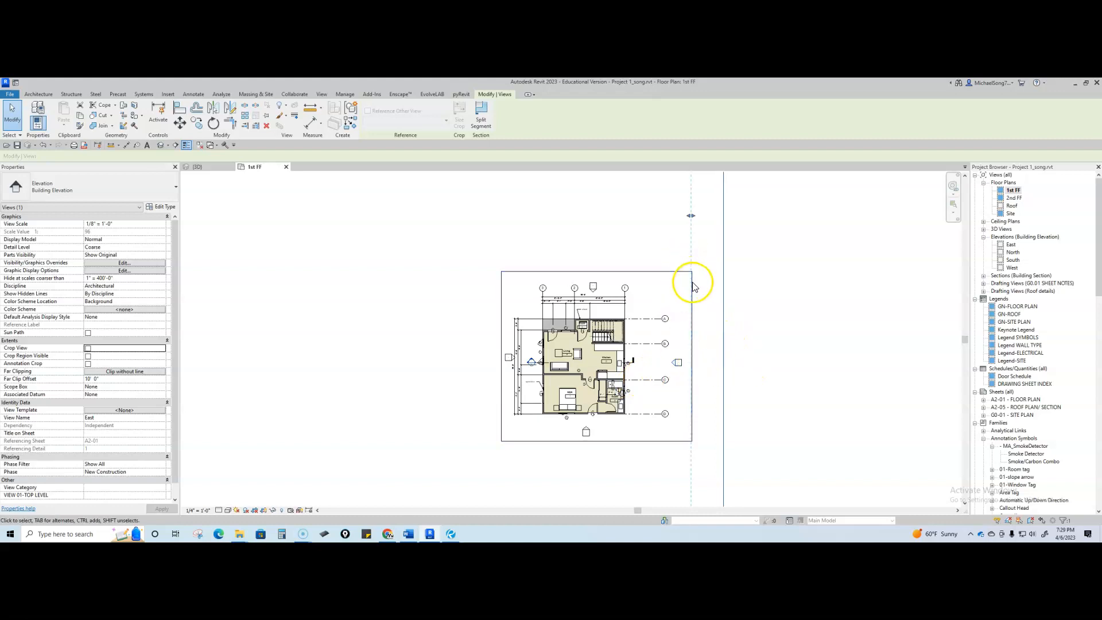
{"action": "left_click_drag", "start_coordinate": [724, 349], "coordinate": [638, 357]}
{"action": "scroll", "coordinate": [654, 372], "scroll_direction": "down", "scroll_amount": 2}
{"action": "scroll", "coordinate": [654, 371], "scroll_direction": "down", "scroll_amount": 3}
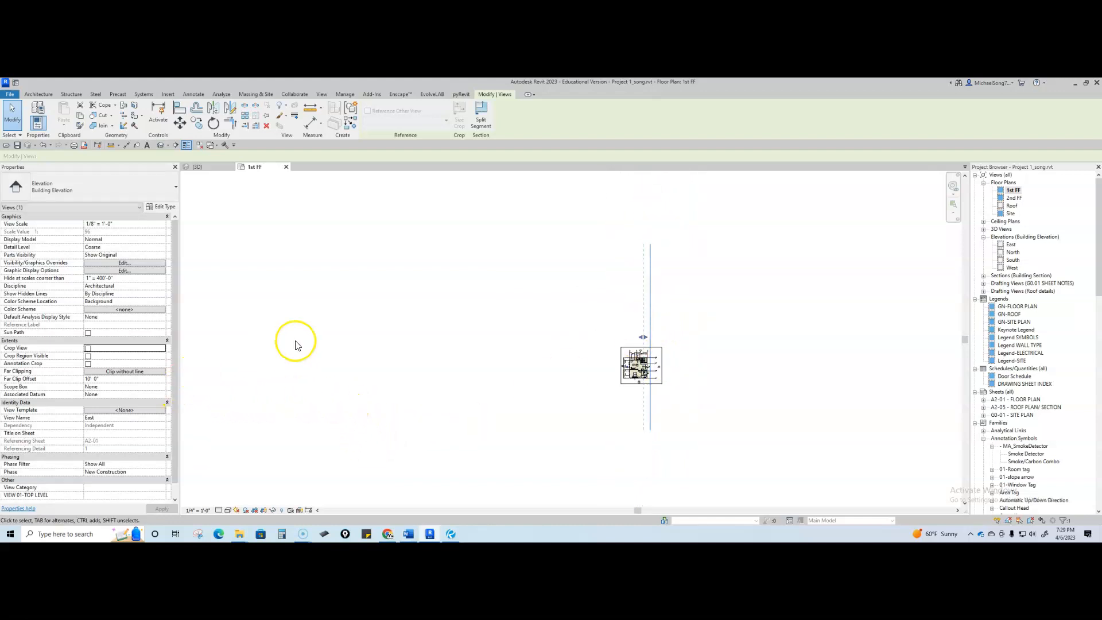
{"action": "left_click", "coordinate": [516, 352]}
{"action": "scroll", "coordinate": [682, 365], "scroll_direction": "up", "scroll_amount": 2}
{"action": "scroll", "coordinate": [628, 379], "scroll_direction": "up", "scroll_amount": 5}
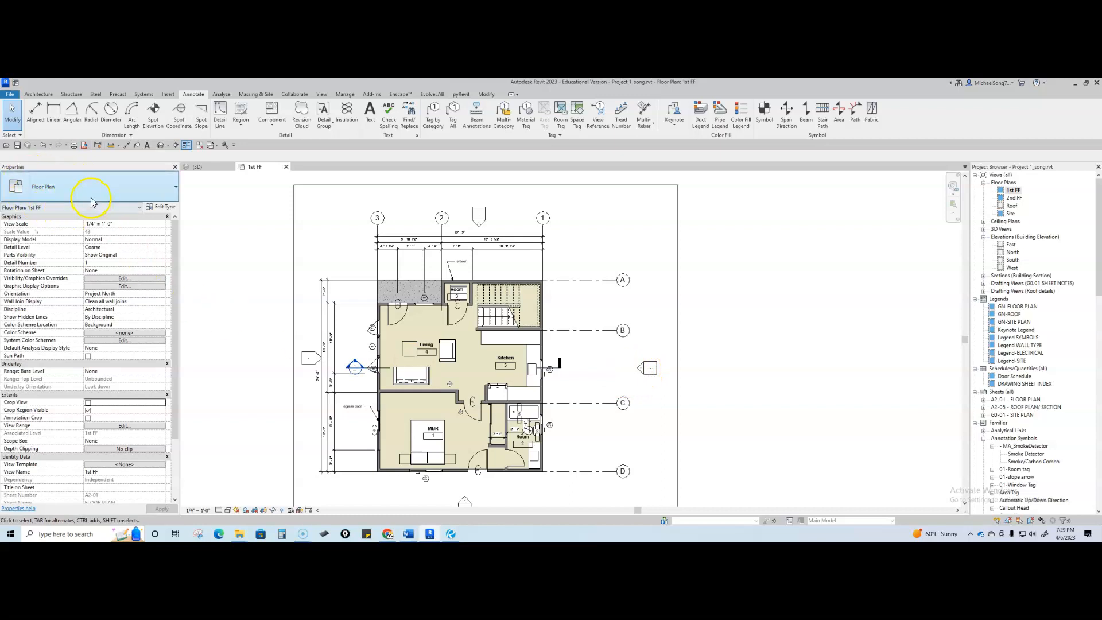
Step: Set the East elevation's view scale to 1/4" = 1'-0" and turn on its Crop View
{"action": "left_click", "coordinate": [641, 370]}
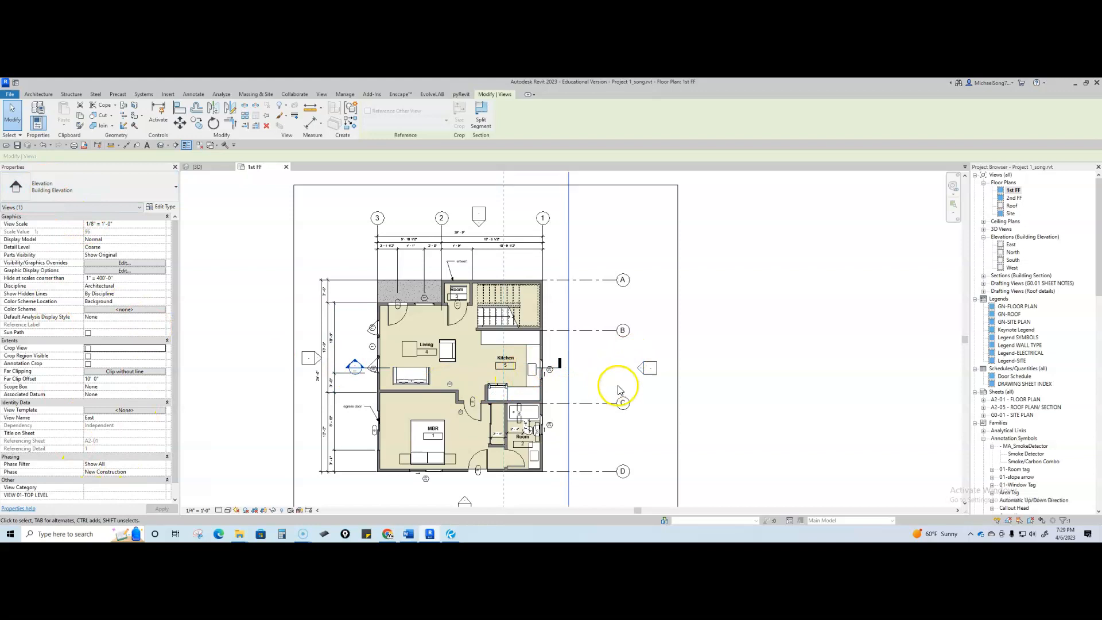
{"action": "scroll", "coordinate": [613, 372], "scroll_direction": "down", "scroll_amount": 3}
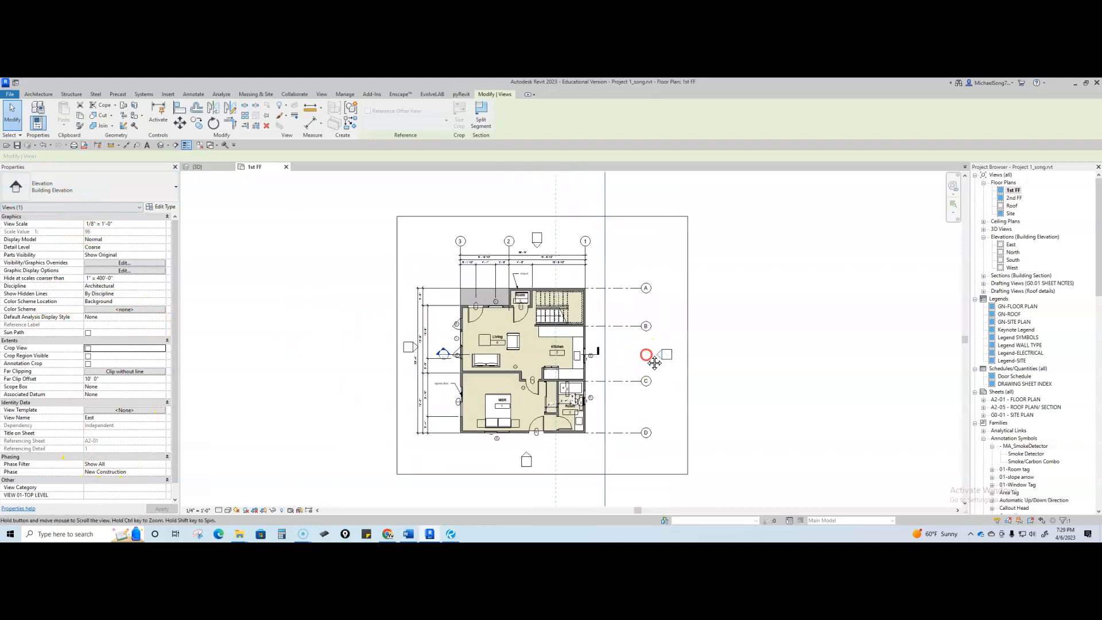
{"action": "left_click", "coordinate": [163, 225]}
{"action": "key", "text": "Escape"}
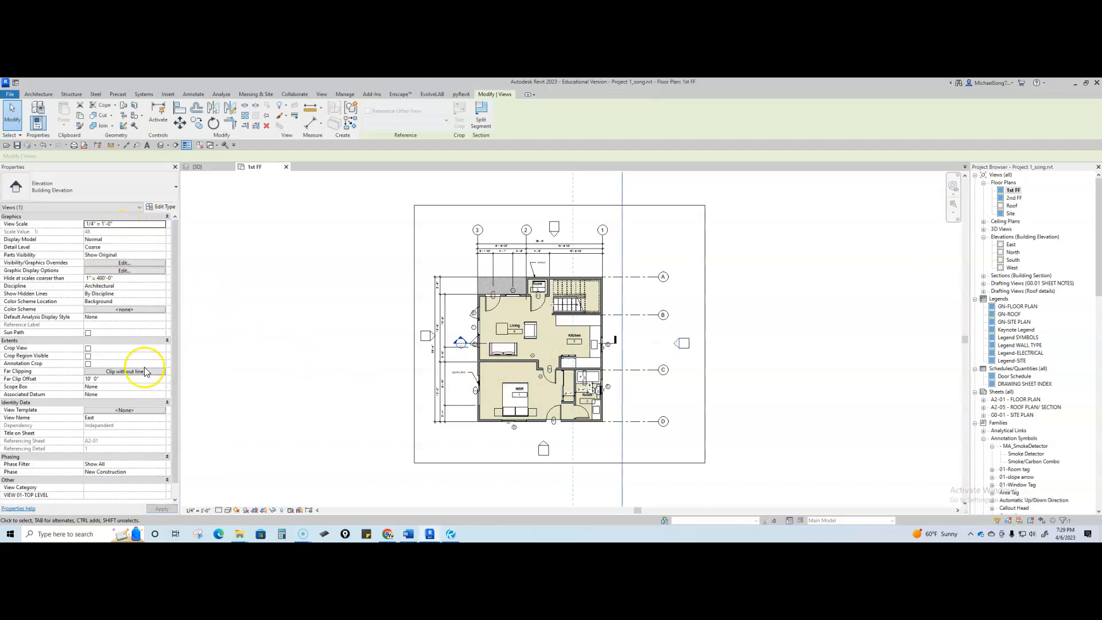
{"action": "left_click", "coordinate": [87, 348]}
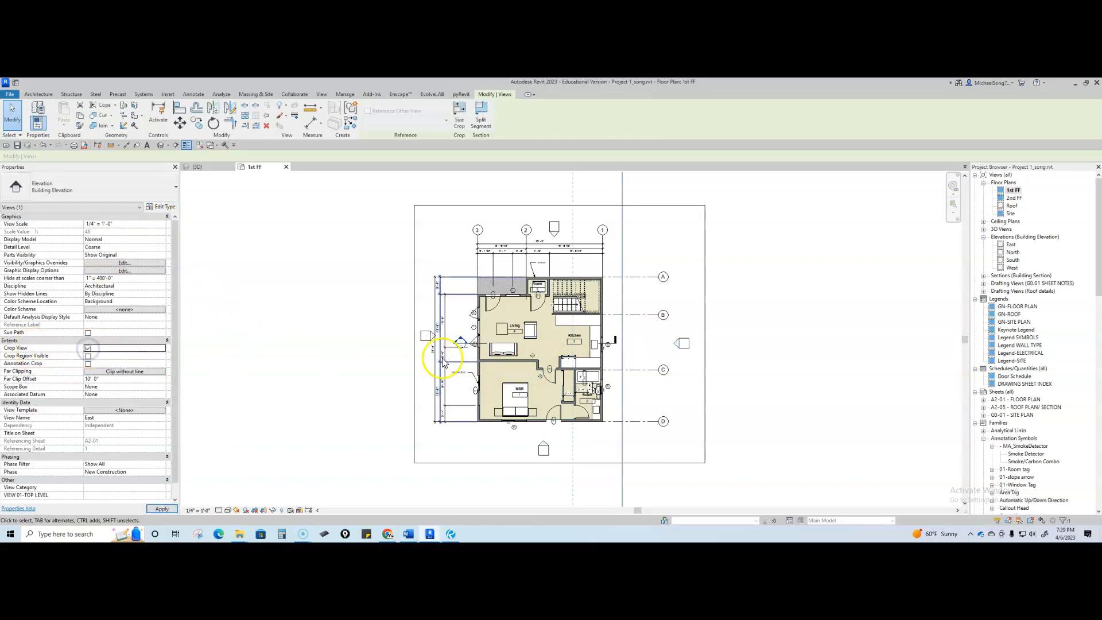
Step: Shorten the East elevation's crop extents at both ends to just beyond the building's north and south walls
{"action": "scroll", "coordinate": [528, 364], "scroll_direction": "down", "scroll_amount": 3}
{"action": "scroll", "coordinate": [575, 263], "scroll_direction": "down", "scroll_amount": 4}
{"action": "middle_click_drag", "start_coordinate": [575, 213], "coordinate": [576, 292]}
{"action": "left_click_drag", "start_coordinate": [571, 235], "coordinate": [577, 358]}
{"action": "scroll", "coordinate": [582, 373], "scroll_direction": "up", "scroll_amount": 5}
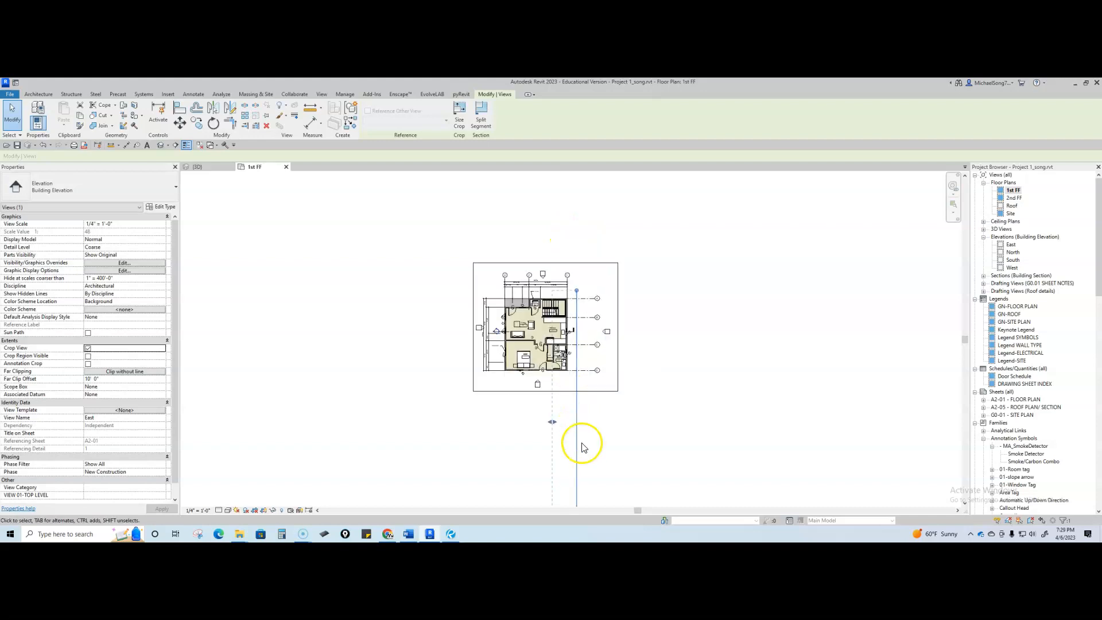
{"action": "middle_click_drag", "start_coordinate": [581, 433], "coordinate": [567, 334]}
{"action": "left_click_drag", "start_coordinate": [558, 438], "coordinate": [543, 291]}
{"action": "scroll", "coordinate": [543, 269], "scroll_direction": "up", "scroll_amount": 3}
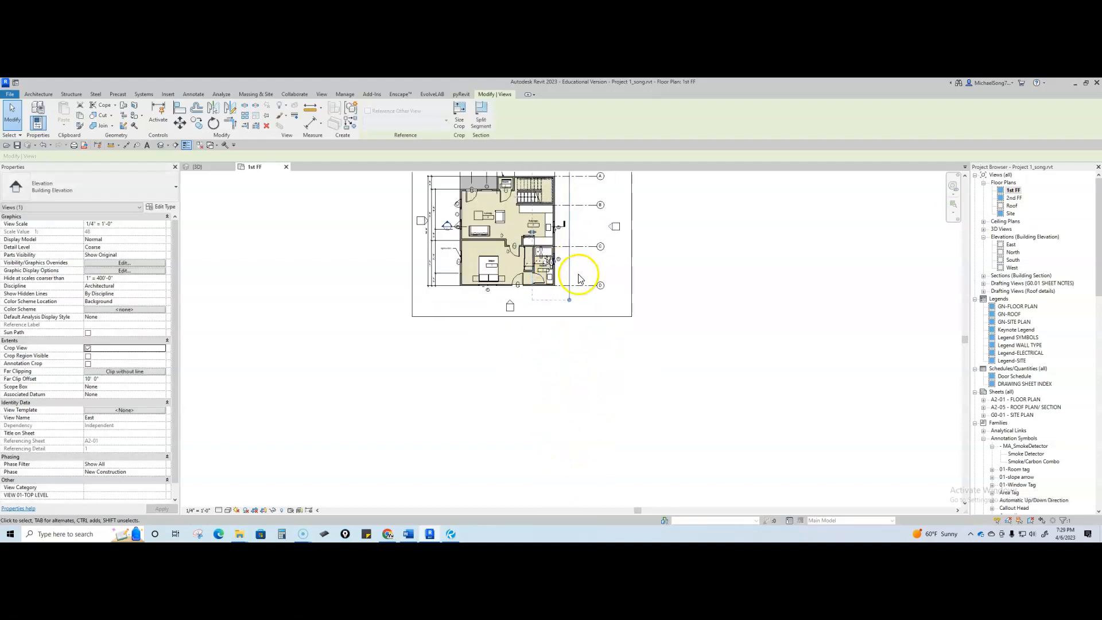
{"action": "middle_click_drag", "start_coordinate": [565, 265], "coordinate": [559, 309]}
{"action": "scroll", "coordinate": [543, 272], "scroll_direction": "up", "scroll_amount": 2}
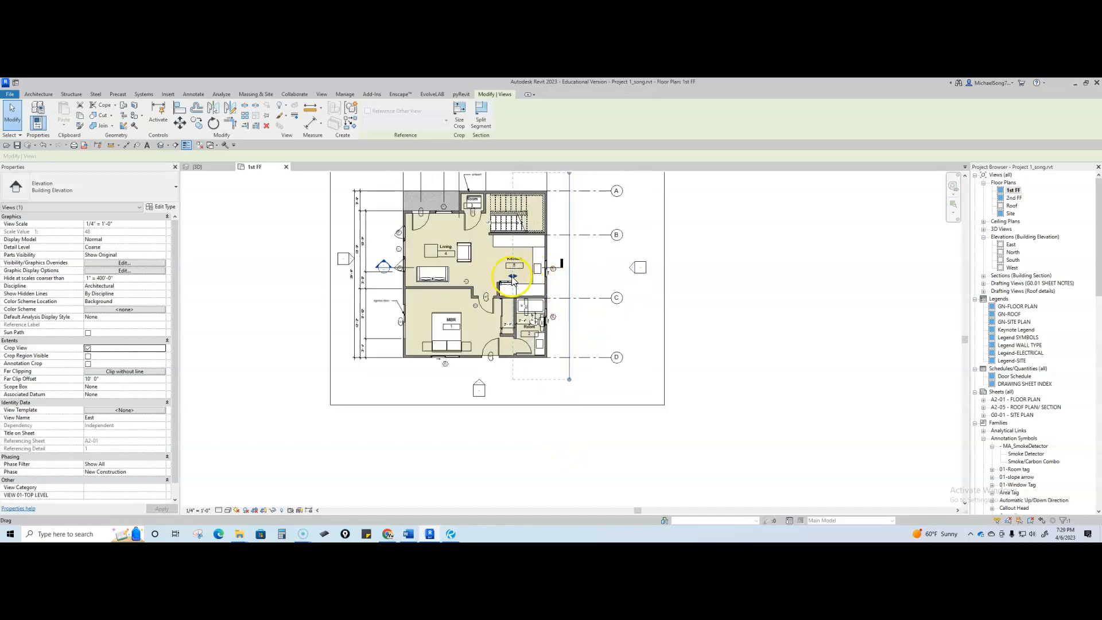
Step: Pull the East elevation's far clip plane in to the east wall, at an offset of about 5' 1"
{"action": "left_click_drag", "start_coordinate": [536, 273], "coordinate": [540, 274]}
{"action": "scroll", "coordinate": [559, 332], "scroll_direction": "up", "scroll_amount": 1}
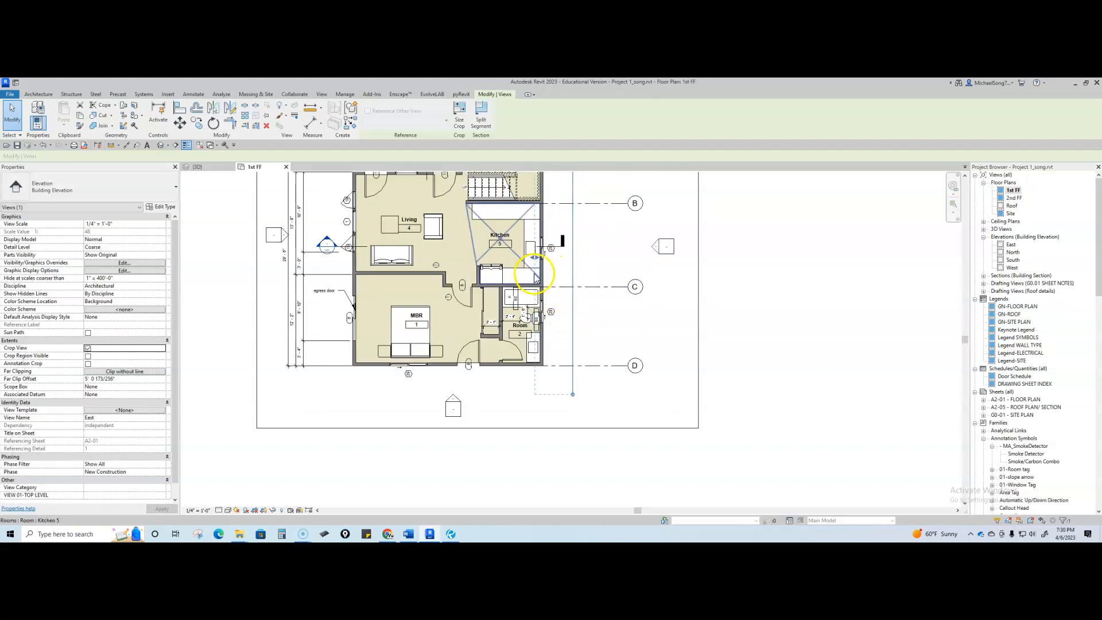
{"action": "left_click", "coordinate": [628, 258]}
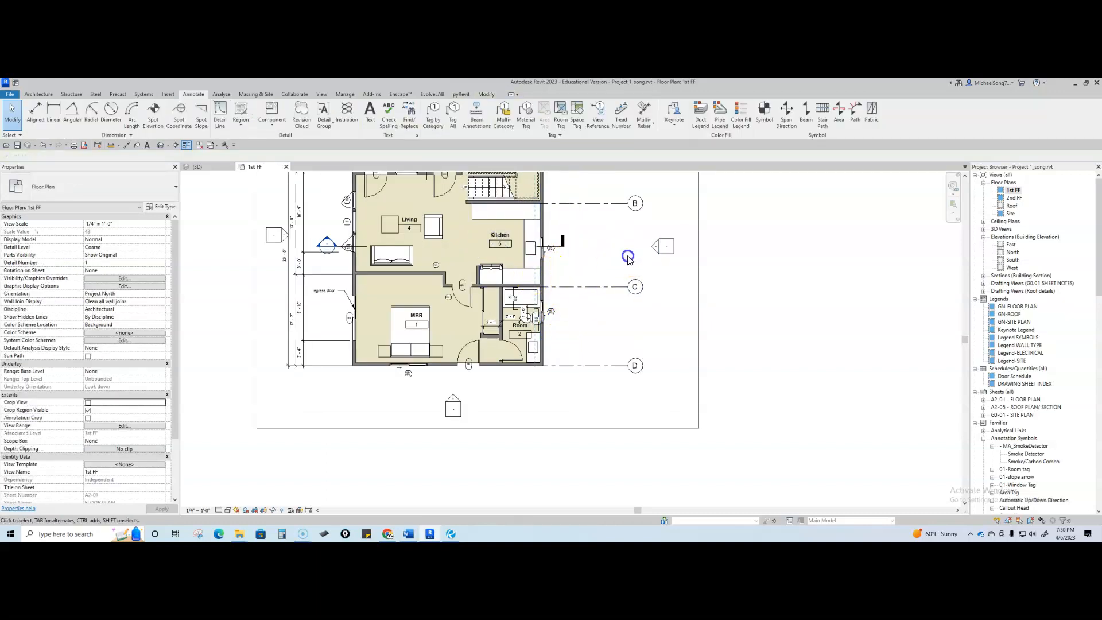
Step: Open the East elevation from its marker and toggle Crop View off and on to compare the result
{"action": "double_click", "coordinate": [657, 247]}
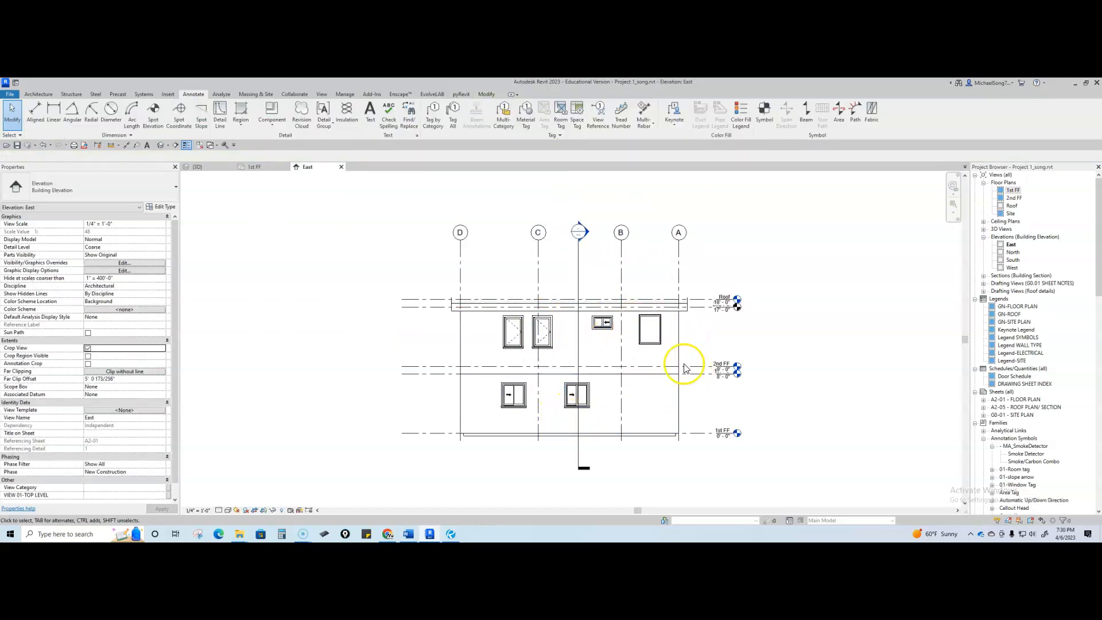
{"action": "scroll", "coordinate": [623, 435], "scroll_direction": "down", "scroll_amount": 1}
{"action": "scroll", "coordinate": [624, 438], "scroll_direction": "down", "scroll_amount": 1}
{"action": "left_click", "coordinate": [89, 349]}
{"action": "left_click", "coordinate": [88, 349]}
{"action": "scroll", "coordinate": [527, 346], "scroll_direction": "down", "scroll_amount": 1}
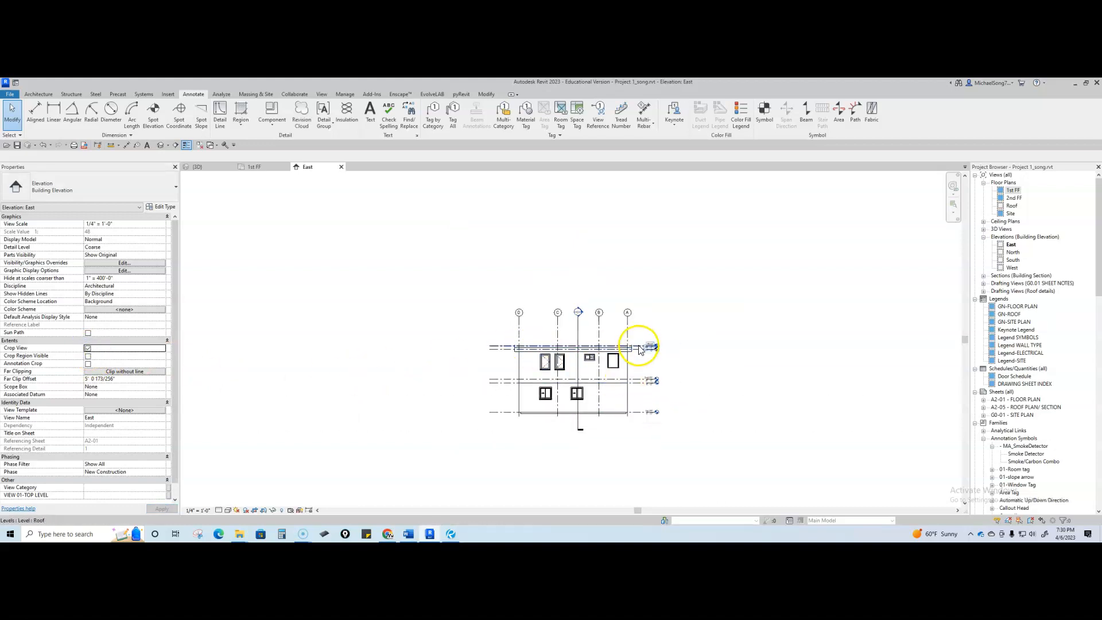
{"action": "scroll", "coordinate": [639, 348], "scroll_direction": "up", "scroll_amount": 1}
{"action": "middle_click_drag", "start_coordinate": [650, 369], "coordinate": [659, 331]}
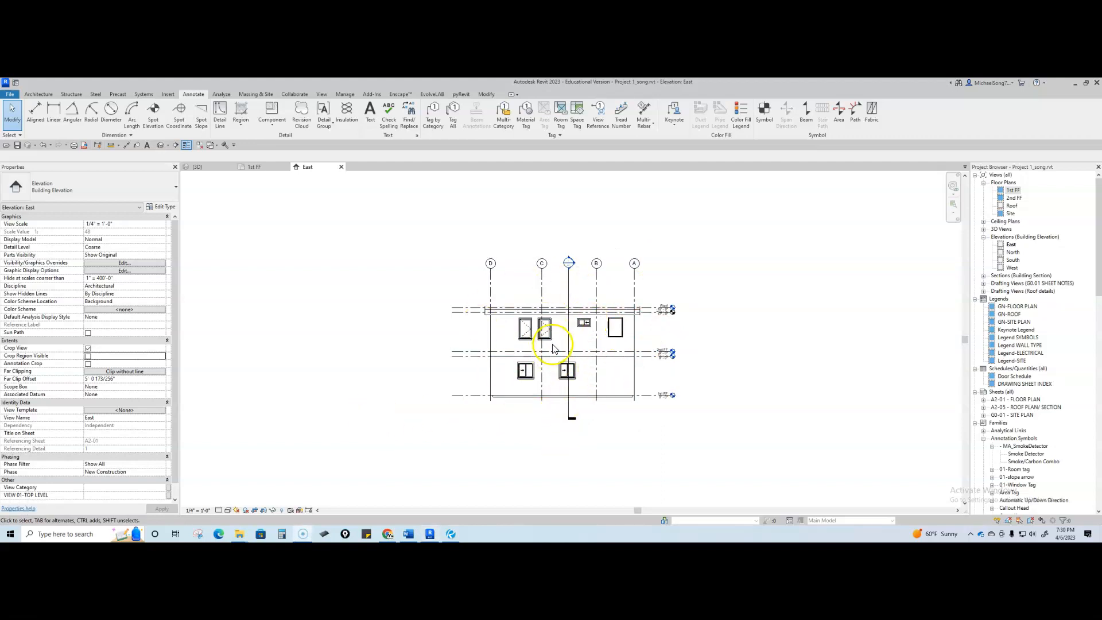
Step: Compare the East elevation's clip extents on the 1st FF plan with what its elevation view shows
{"action": "left_click", "coordinate": [267, 167]}
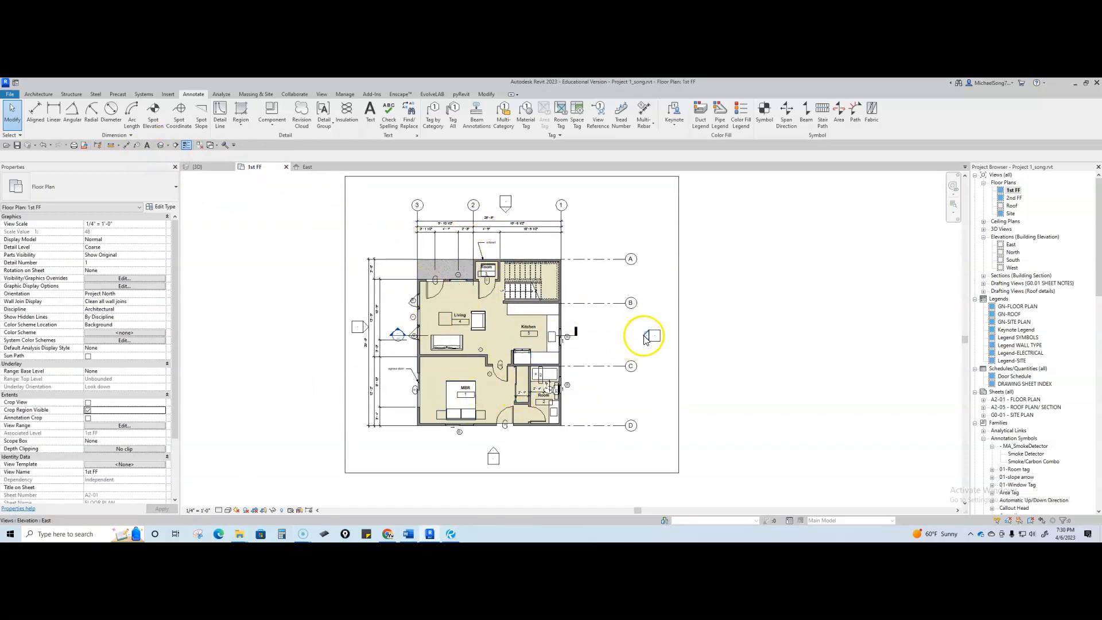
{"action": "left_click", "coordinate": [644, 335]}
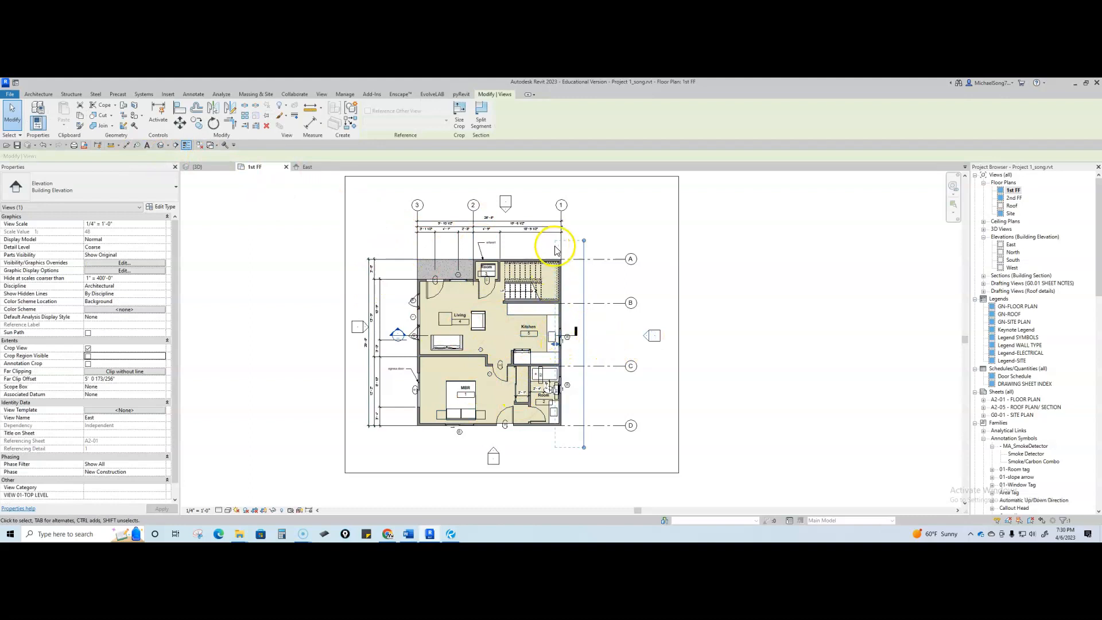
{"action": "left_click", "coordinate": [312, 169]}
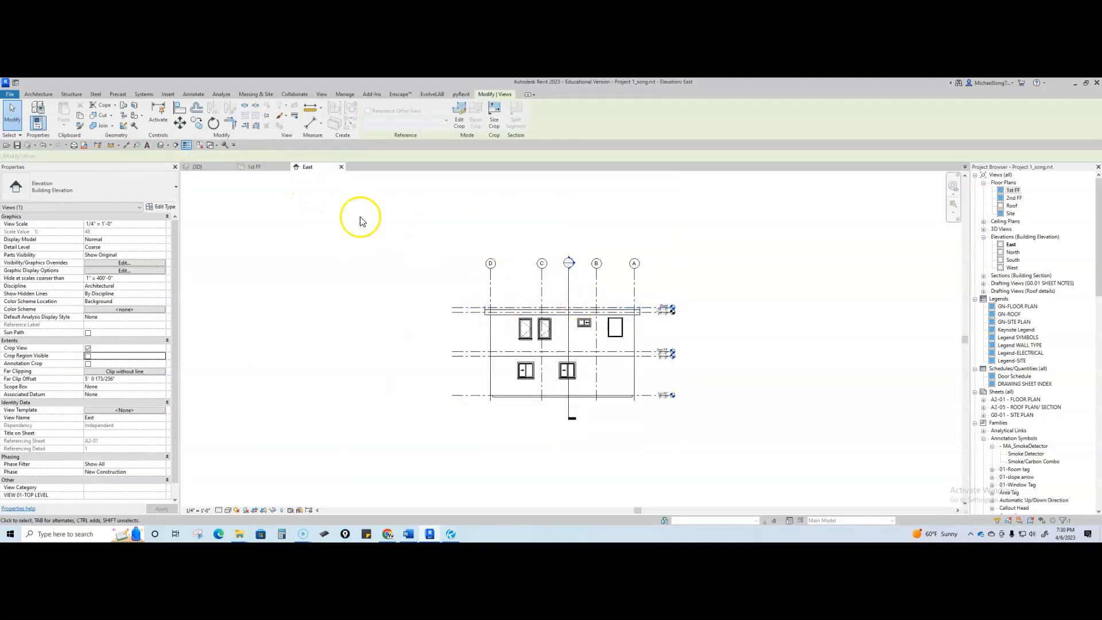
Step: Extend the East elevation's far clip plane past the west wall to about 31' 6" on the plan, and check the elevation view
{"action": "left_click", "coordinate": [261, 170]}
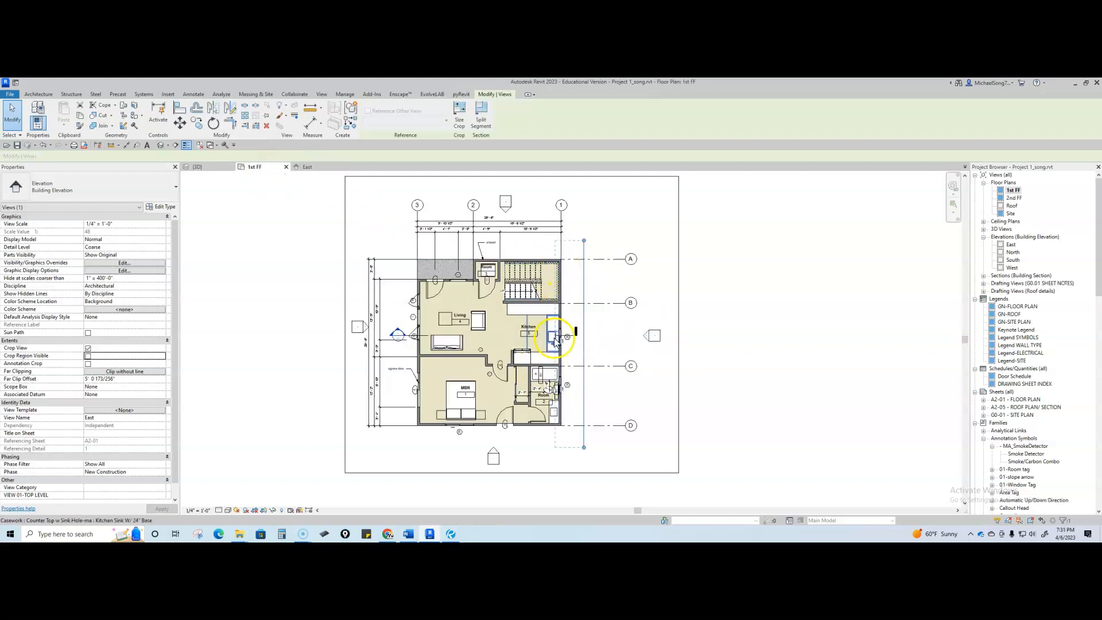
{"action": "left_click_drag", "start_coordinate": [556, 346], "coordinate": [405, 340]}
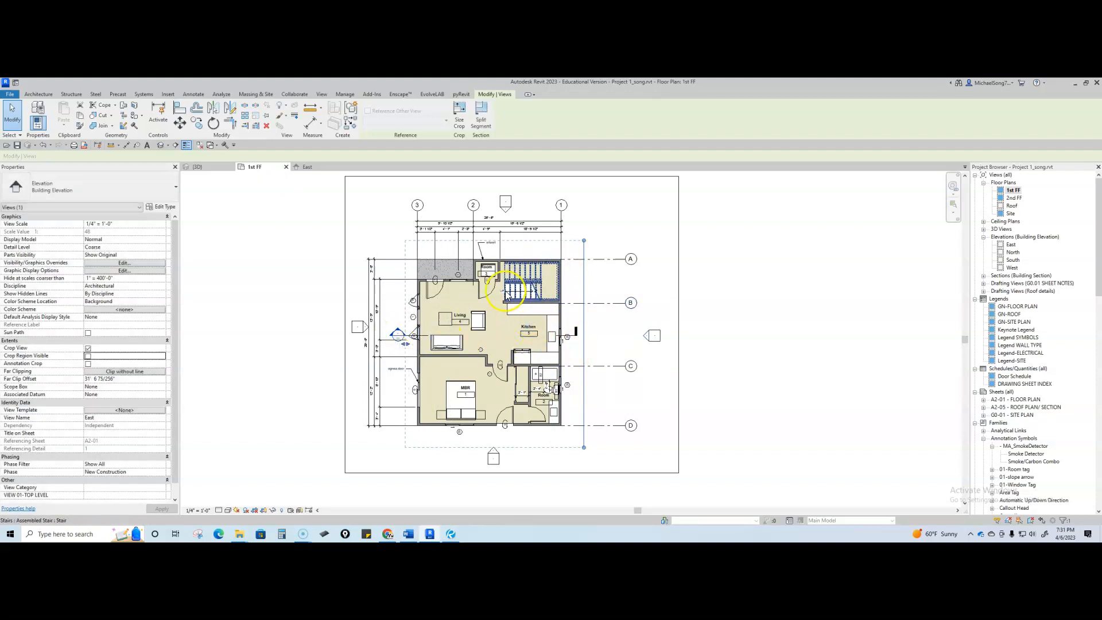
{"action": "left_click", "coordinate": [311, 167]}
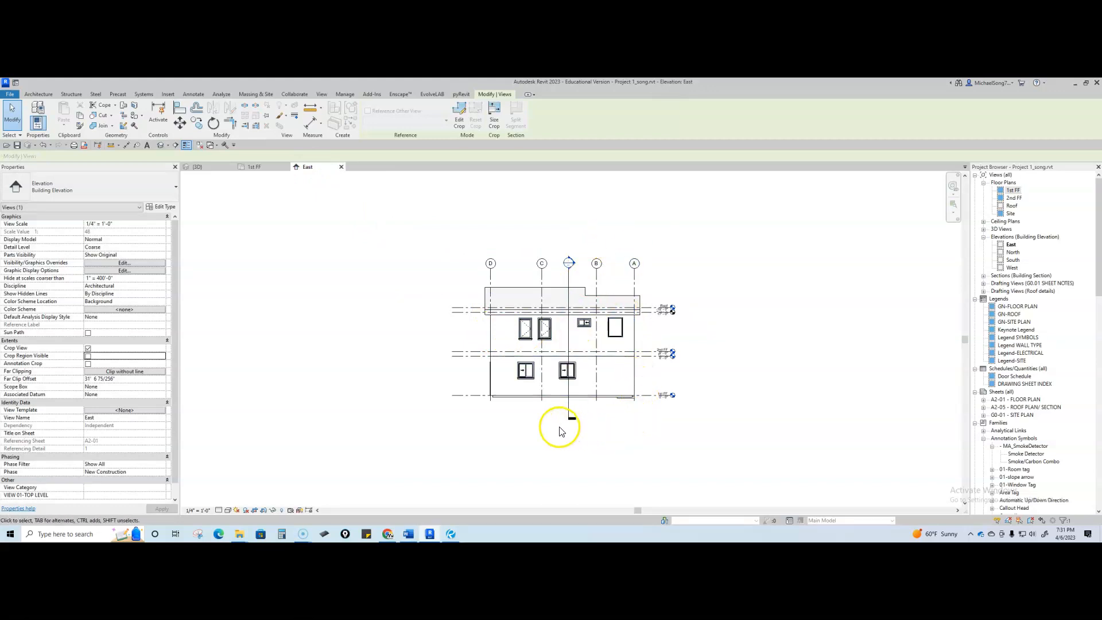
Step: On the 1st FF plan, move the South elevation's view line up to just outside the south wall
{"action": "left_click", "coordinate": [261, 167]}
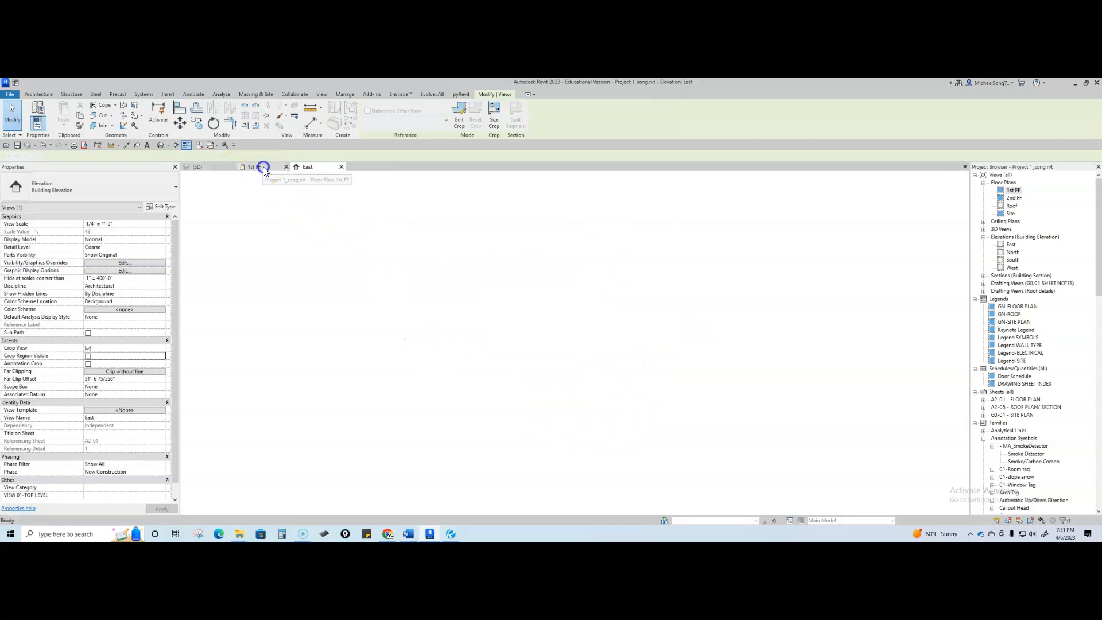
{"action": "left_click", "coordinate": [535, 454]}
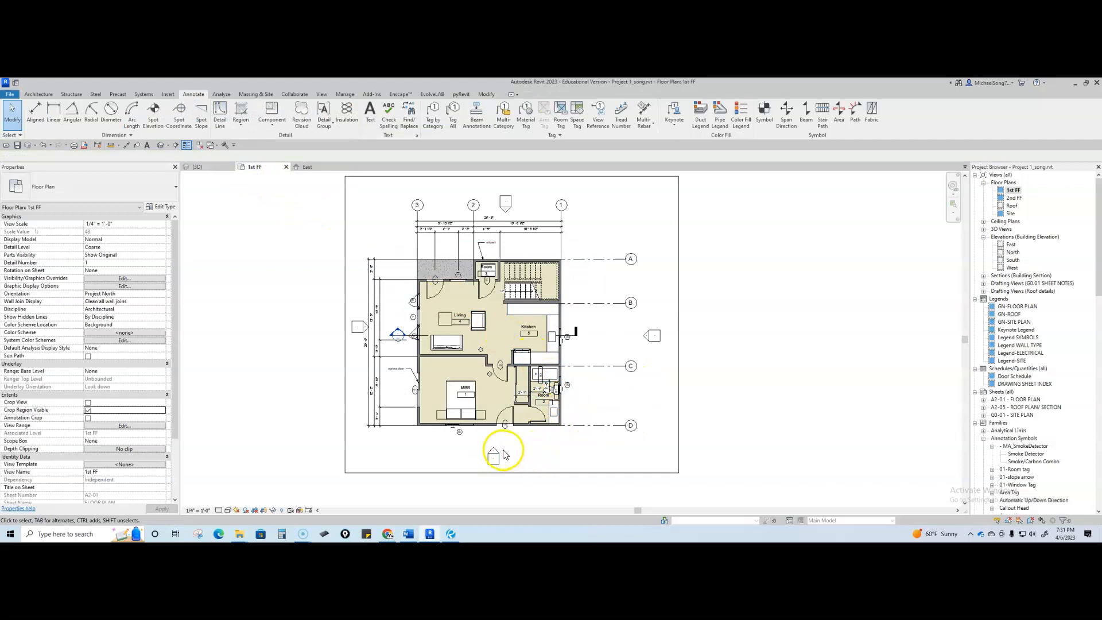
{"action": "left_click", "coordinate": [494, 450]}
{"action": "scroll", "coordinate": [504, 453], "scroll_direction": "down", "scroll_amount": 3}
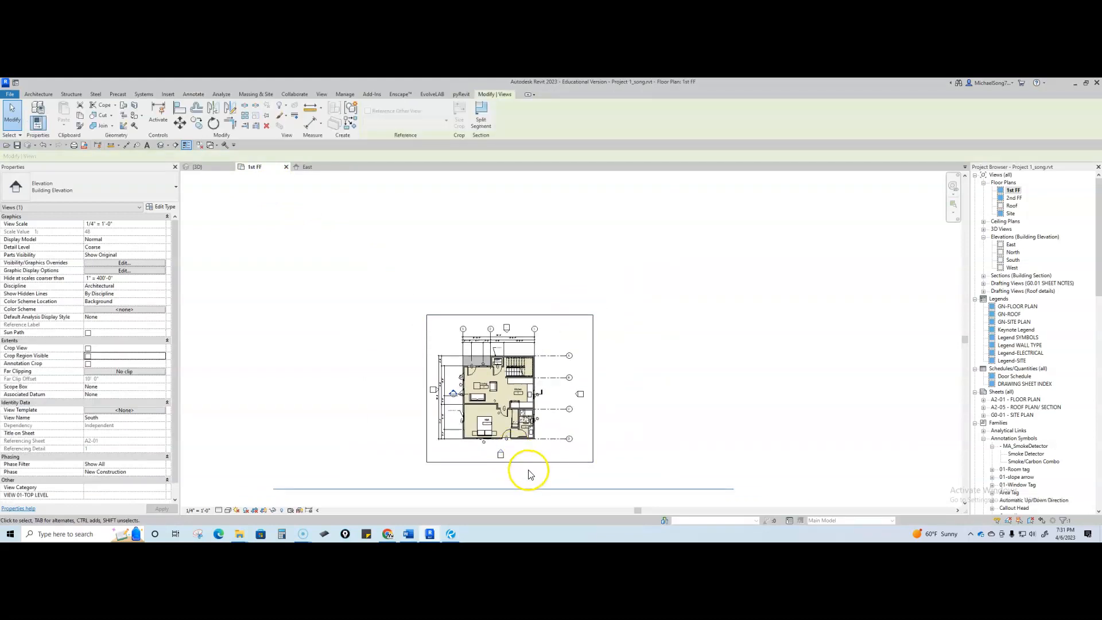
{"action": "middle_click_drag", "start_coordinate": [529, 466], "coordinate": [537, 410]}
{"action": "left_click_drag", "start_coordinate": [526, 437], "coordinate": [519, 391]}
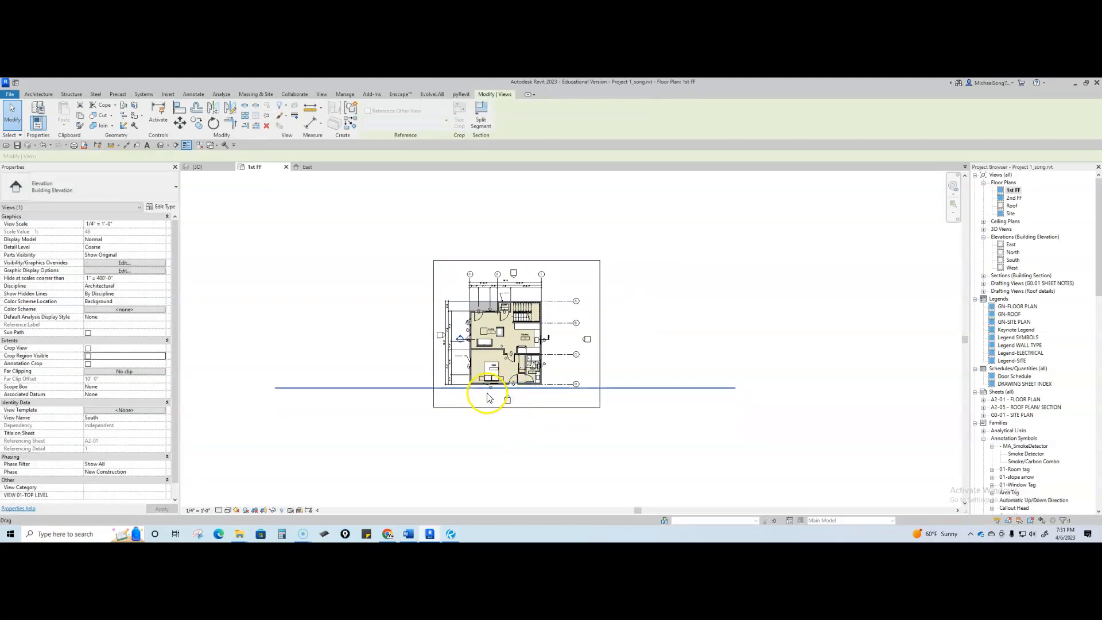
{"action": "scroll", "coordinate": [498, 393], "scroll_direction": "up", "scroll_amount": 4}
{"action": "scroll", "coordinate": [500, 394], "scroll_direction": "down", "scroll_amount": 5}
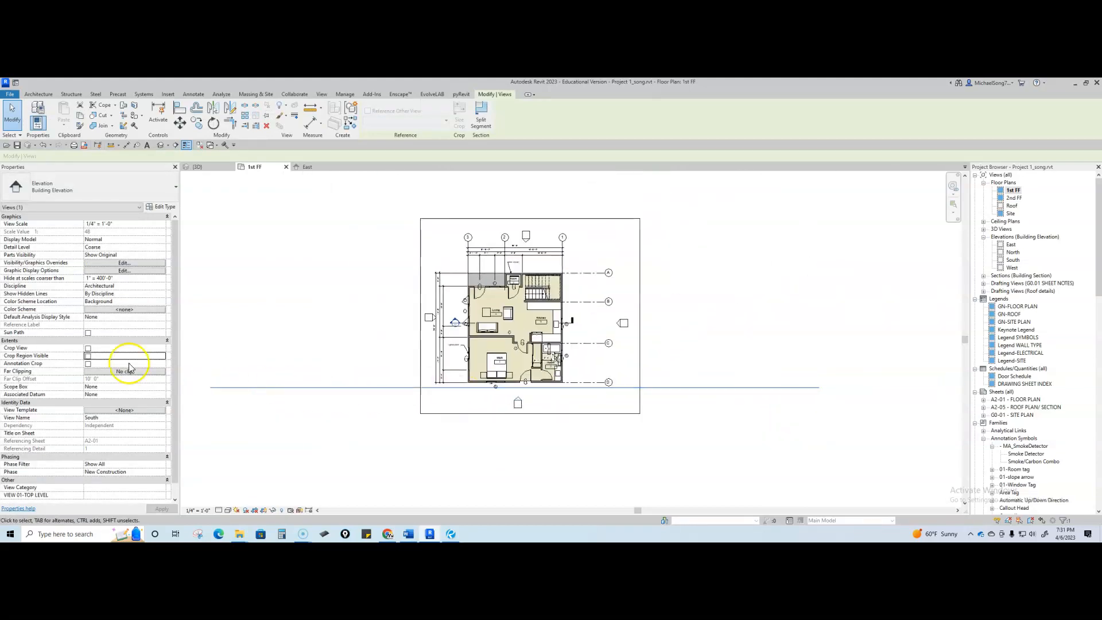
Step: Turn on Crop View for the South elevation and shorten both ends of its extent to just beyond the east and west walls
{"action": "left_click", "coordinate": [88, 349]}
{"action": "middle_click_drag", "start_coordinate": [221, 404], "coordinate": [365, 409]}
{"action": "left_click_drag", "start_coordinate": [293, 395], "coordinate": [601, 396]}
{"action": "scroll", "coordinate": [677, 409], "scroll_direction": "down", "scroll_amount": 2}
{"action": "left_click_drag", "start_coordinate": [906, 397], "coordinate": [705, 398]}
{"action": "scroll", "coordinate": [682, 405], "scroll_direction": "up", "scroll_amount": 5}
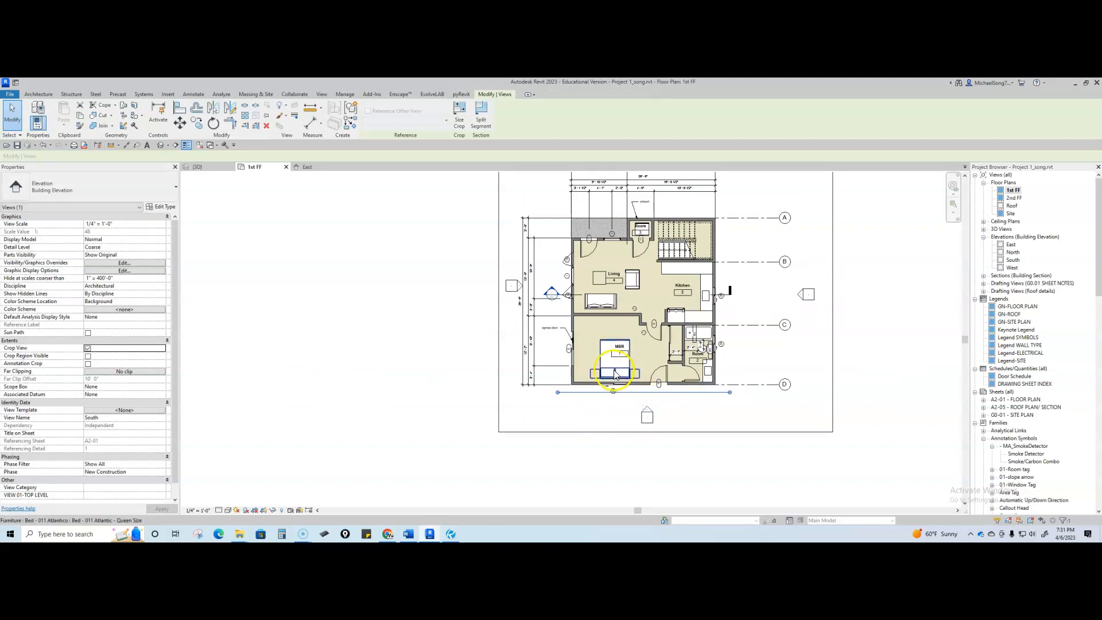
Step: Set the South elevation's far clipping to Clip without line and extend its far clip plane past the north wall to about 31' 10"
{"action": "left_click", "coordinate": [116, 372]}
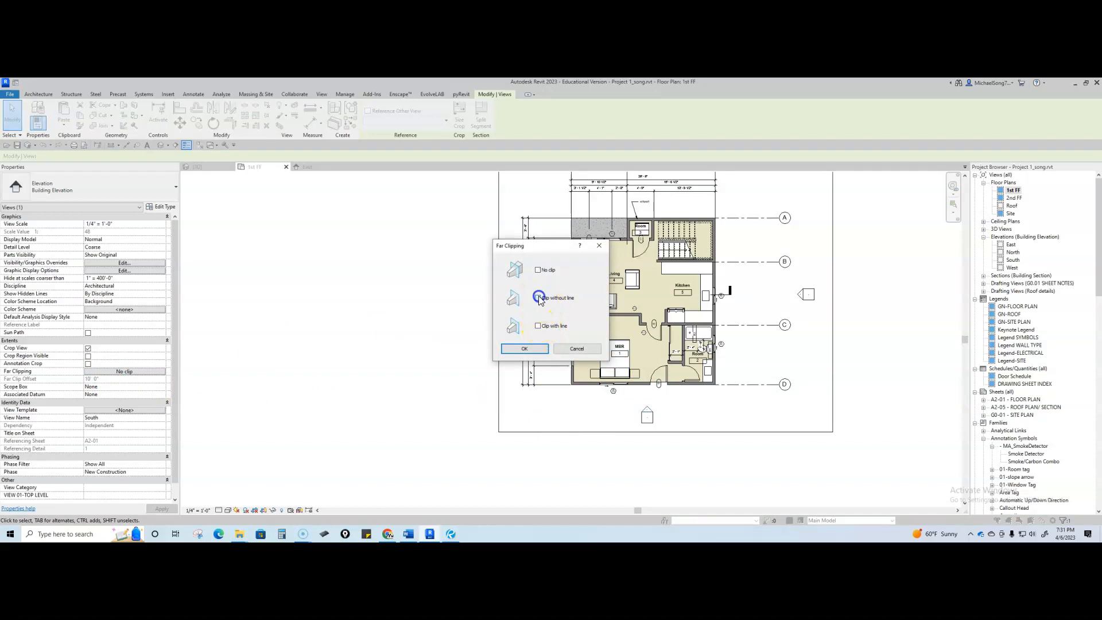
{"action": "left_click", "coordinate": [531, 348]}
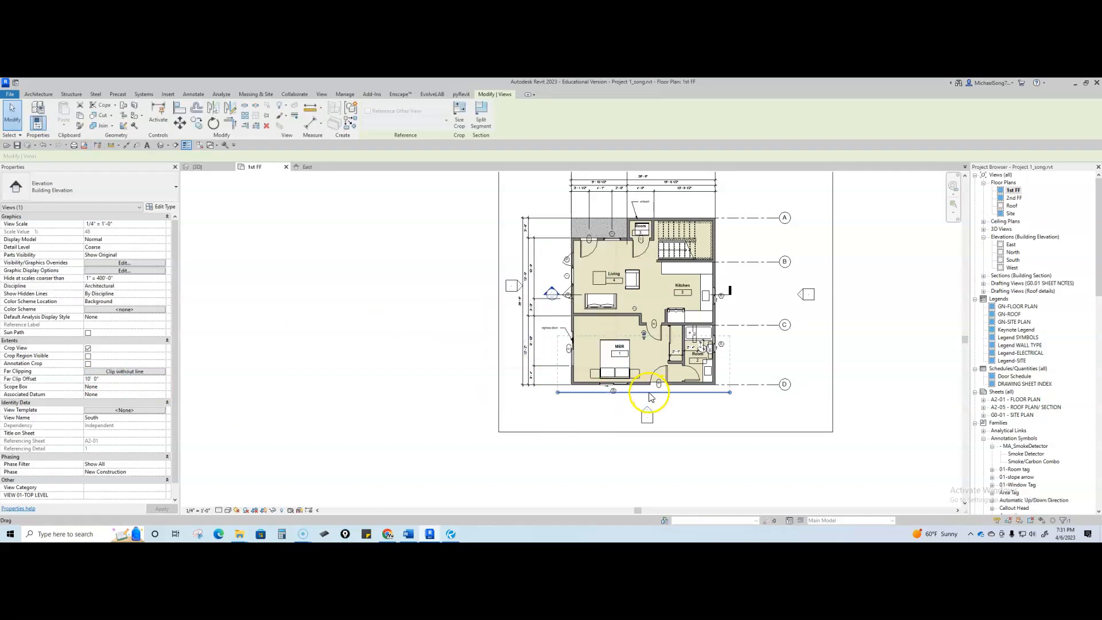
{"action": "middle_click_drag", "start_coordinate": [650, 356], "coordinate": [644, 405]}
{"action": "left_click_drag", "start_coordinate": [641, 386], "coordinate": [631, 266]}
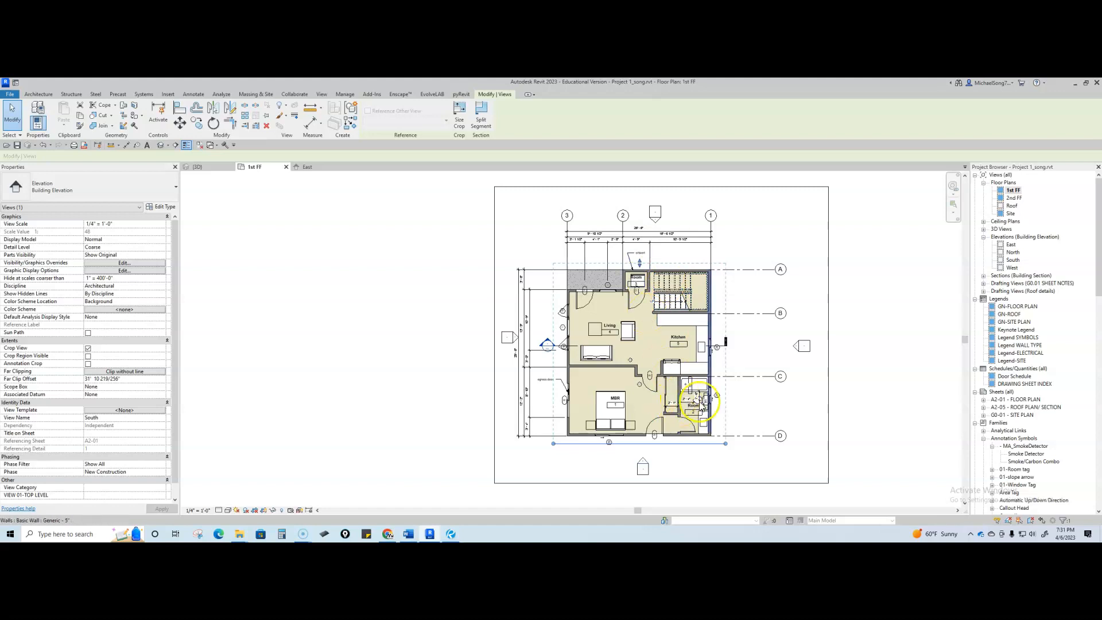
{"action": "left_click", "coordinate": [762, 418]}
Step: Open the South elevation from its marker to check the result, and return to the 1st FF plan
{"action": "left_click", "coordinate": [645, 466]}
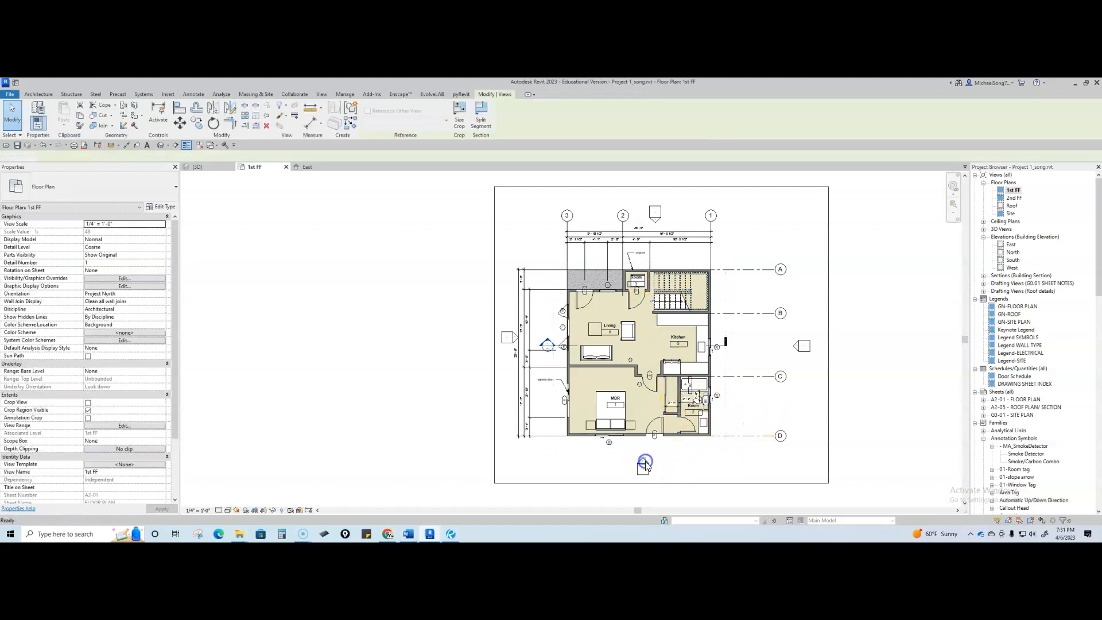
{"action": "double_click", "coordinate": [644, 463]}
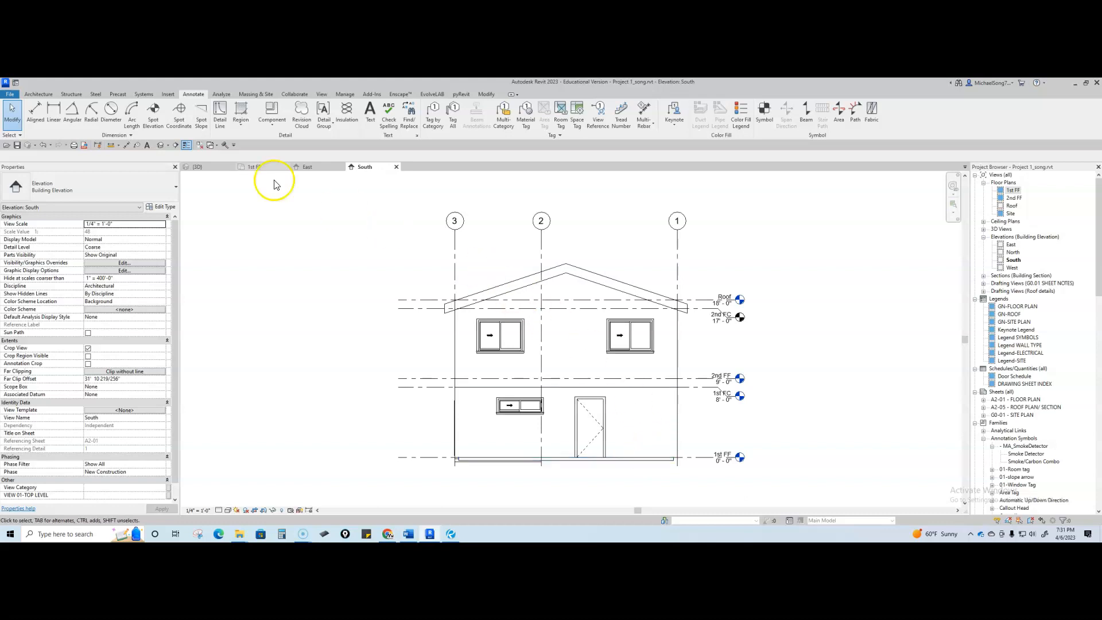
{"action": "left_click", "coordinate": [254, 166]}
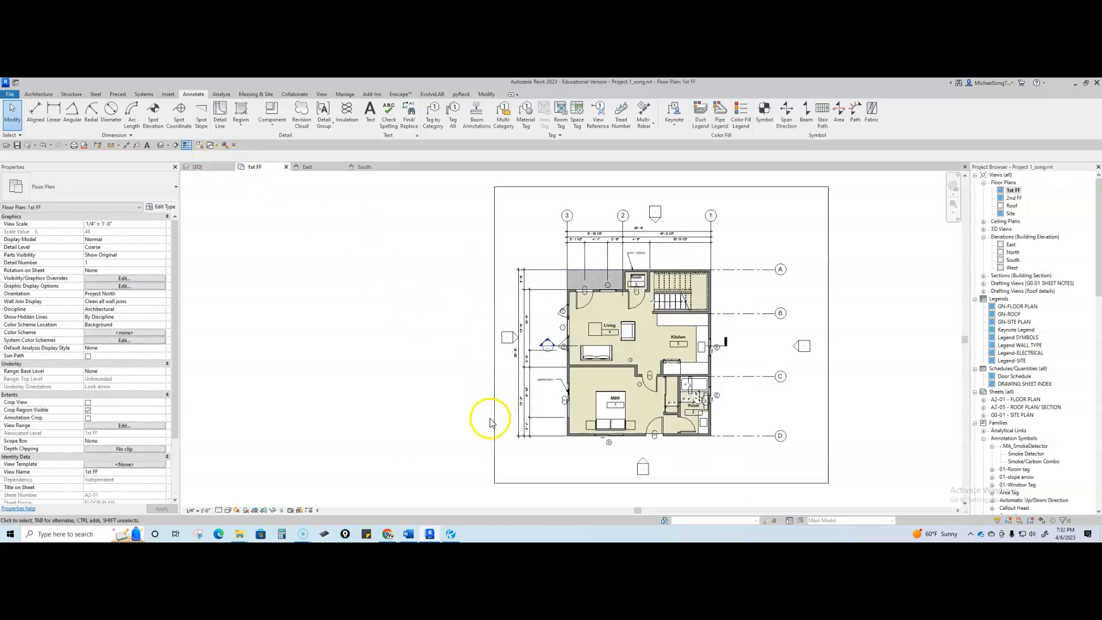
Step: Turn on Crop View for the 1st FF floor plan
{"action": "left_click", "coordinate": [88, 405]}
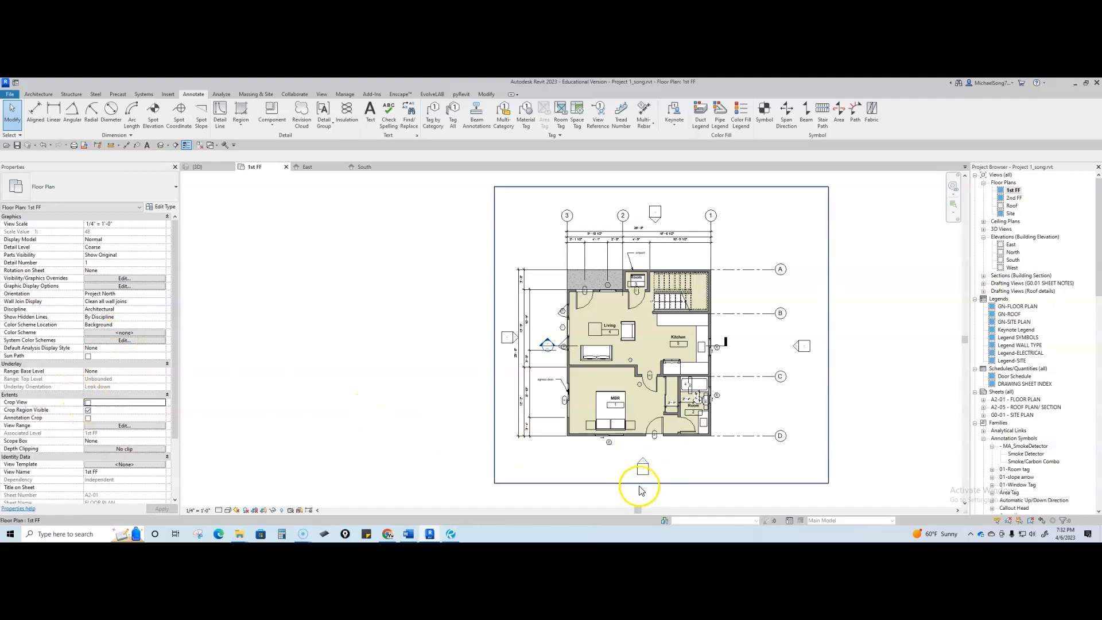
{"action": "left_click", "coordinate": [88, 402]}
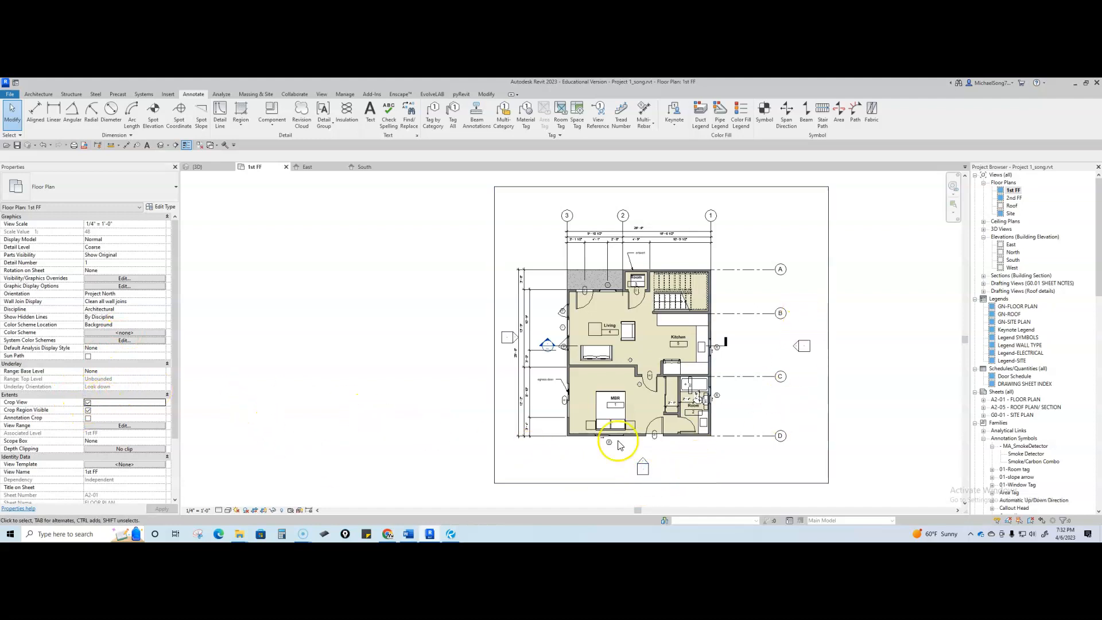
Step: Turn on Crop View for the West elevation, and set its view line just outside the west wall, trimmed to the building's length
{"action": "left_click", "coordinate": [513, 339]}
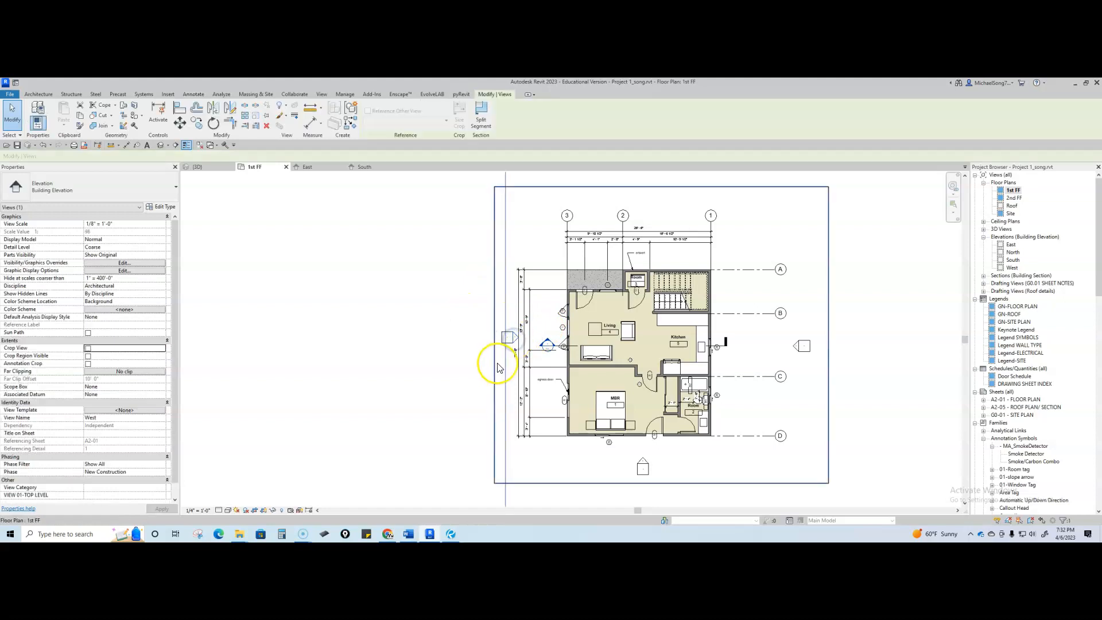
{"action": "scroll", "coordinate": [496, 366], "scroll_direction": "down", "scroll_amount": 5}
{"action": "left_click", "coordinate": [88, 348]}
{"action": "scroll", "coordinate": [472, 304], "scroll_direction": "down", "scroll_amount": 4}
{"action": "scroll", "coordinate": [482, 296], "scroll_direction": "up", "scroll_amount": 6}
{"action": "middle_click_drag", "start_coordinate": [553, 305], "coordinate": [560, 358]}
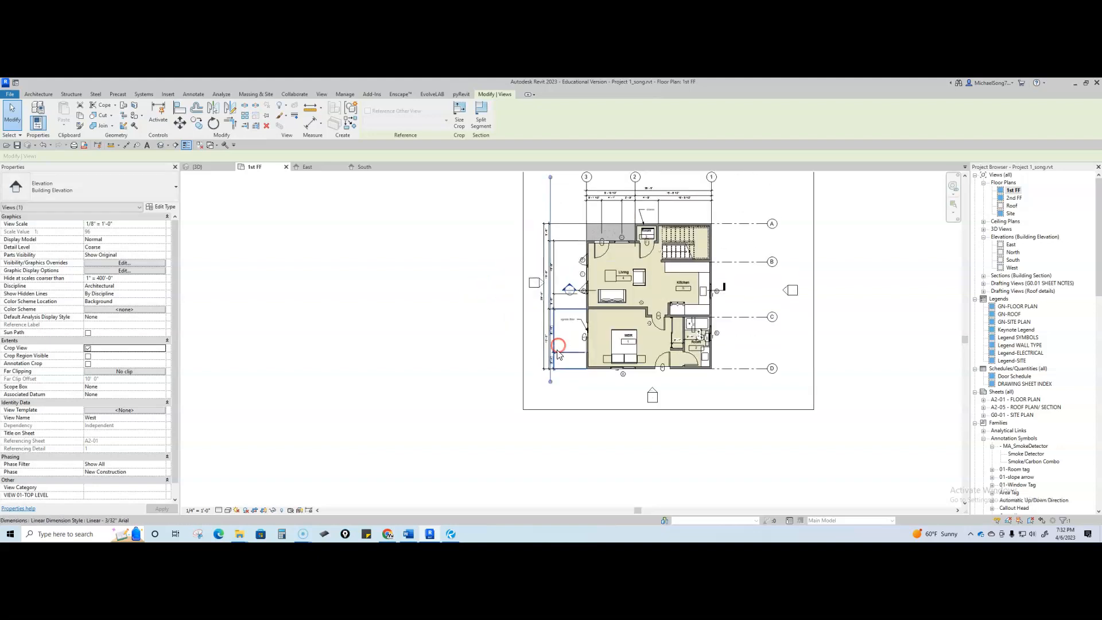
{"action": "left_click_drag", "start_coordinate": [551, 211], "coordinate": [581, 248]}
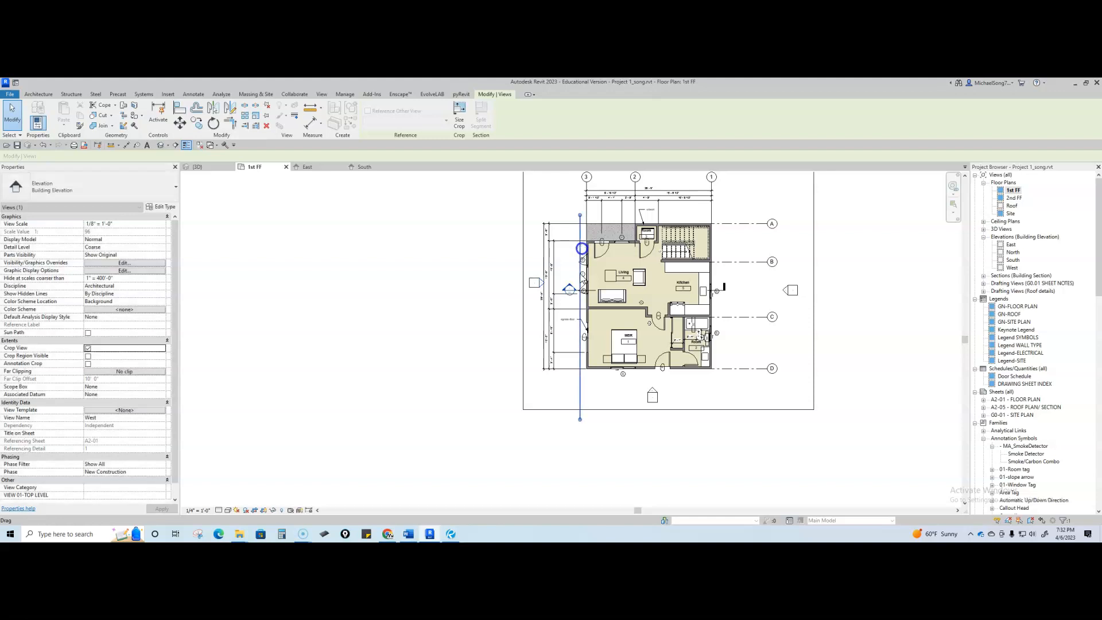
{"action": "left_click_drag", "start_coordinate": [581, 421], "coordinate": [579, 376]}
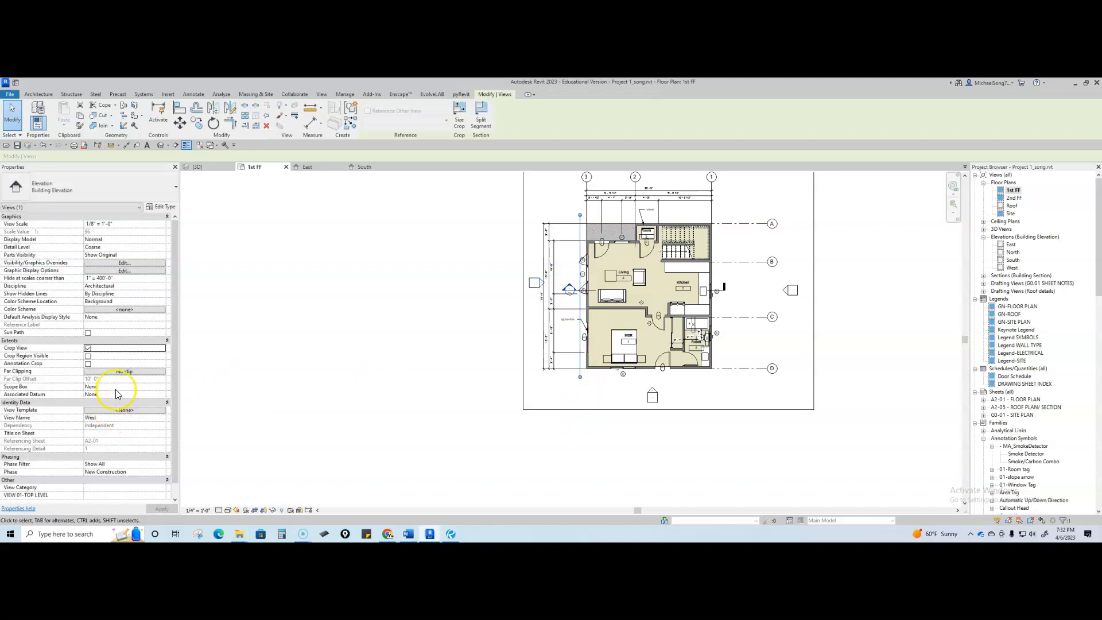
Step: Open the West elevation from its marker to check the result
{"action": "left_click", "coordinate": [455, 288]}
{"action": "left_click", "coordinate": [540, 281]}
{"action": "double_click", "coordinate": [541, 281]}
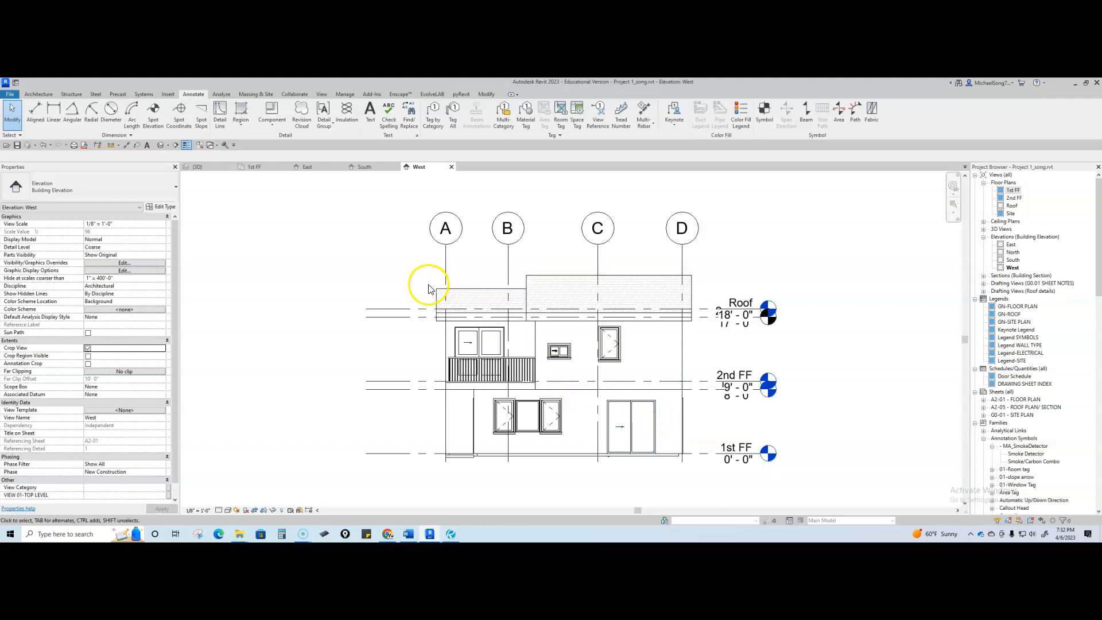
Step: Return to the 1st FF plan and turn off its Crop View
{"action": "left_click", "coordinate": [258, 167]}
{"action": "scroll", "coordinate": [425, 272], "scroll_direction": "down", "scroll_amount": 3}
{"action": "middle_click_drag", "start_coordinate": [422, 270], "coordinate": [450, 359]}
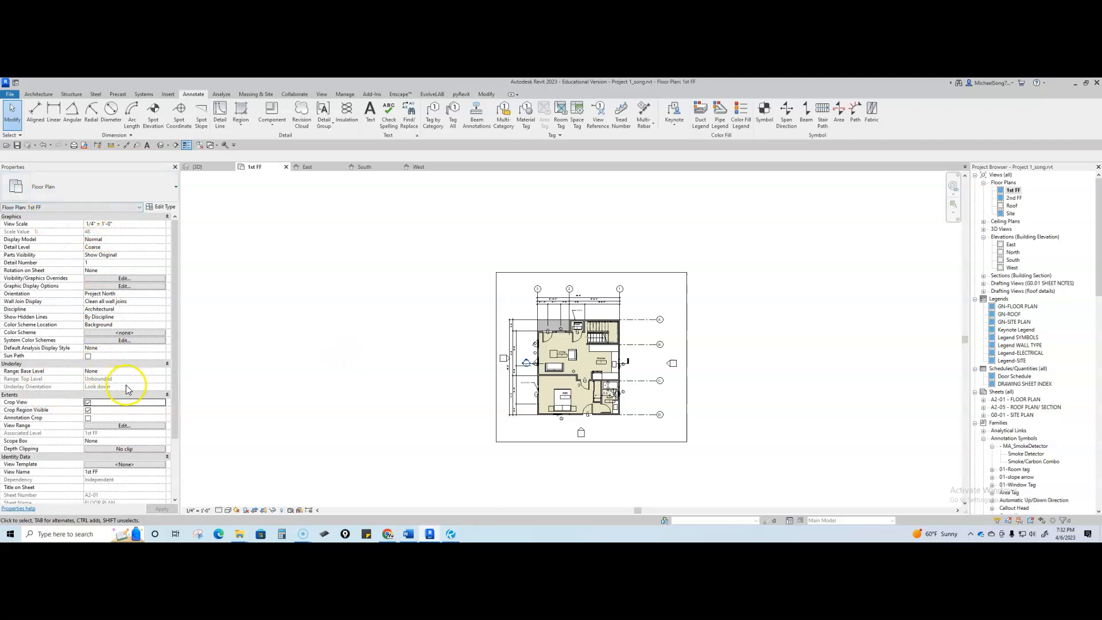
{"action": "left_click", "coordinate": [88, 403]}
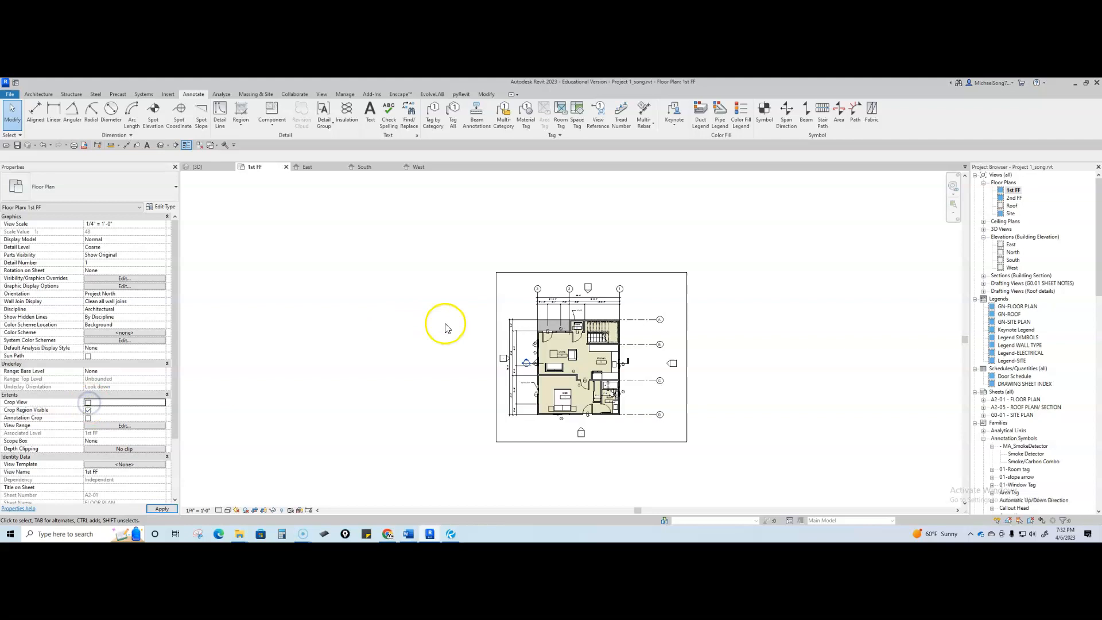
Step: Move the North elevation's view line down to just outside the north wall and turn on its Crop View
{"action": "left_click", "coordinate": [588, 291]}
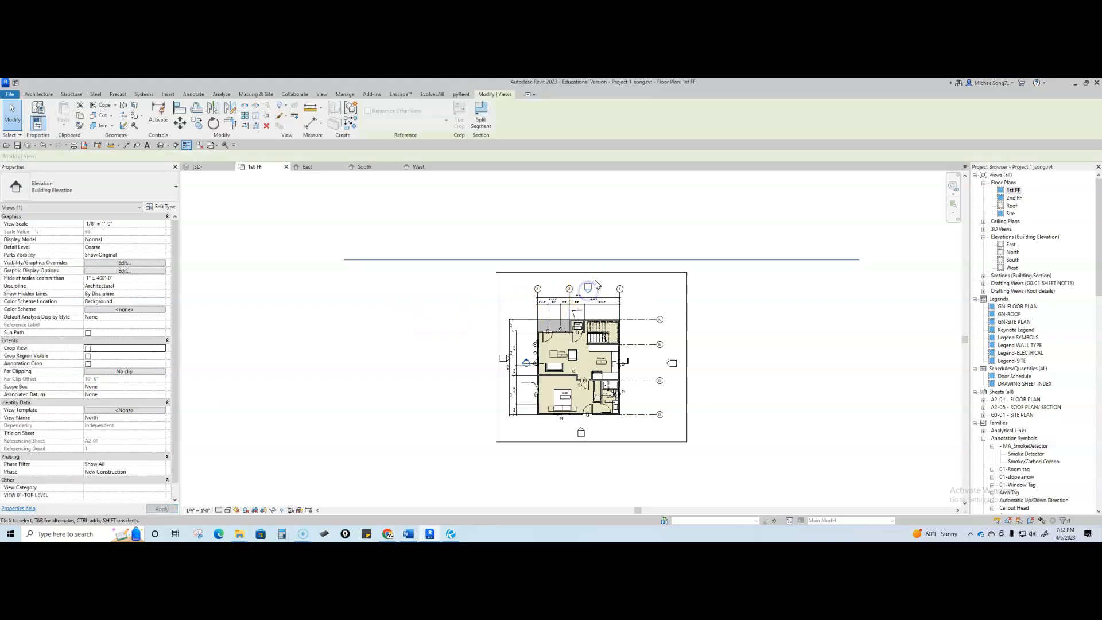
{"action": "left_click_drag", "start_coordinate": [601, 265], "coordinate": [599, 323]}
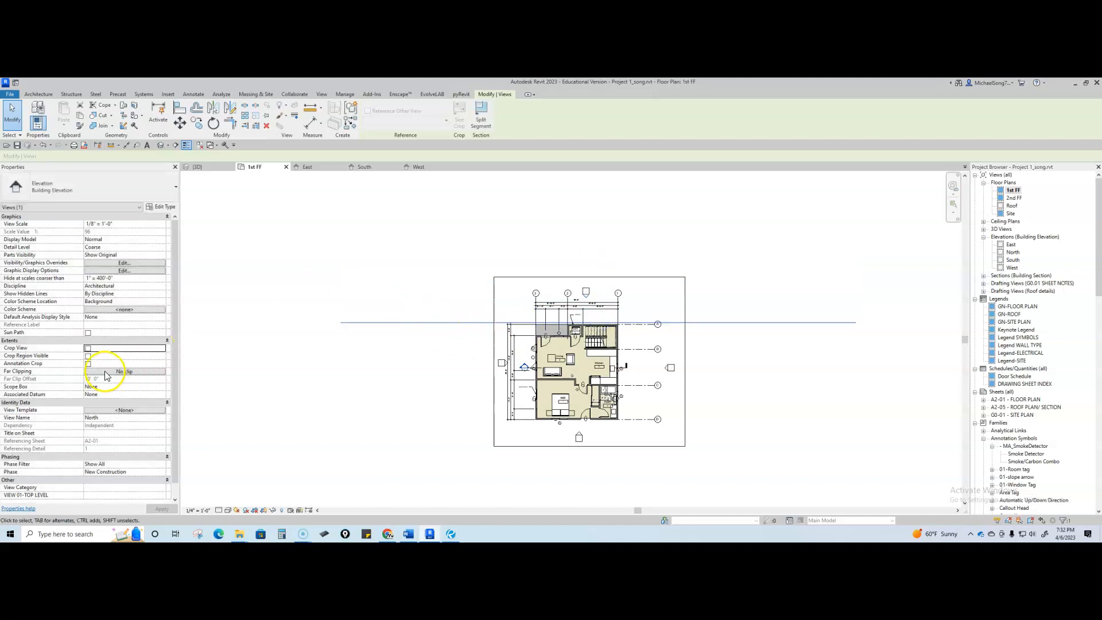
{"action": "left_click", "coordinate": [88, 349]}
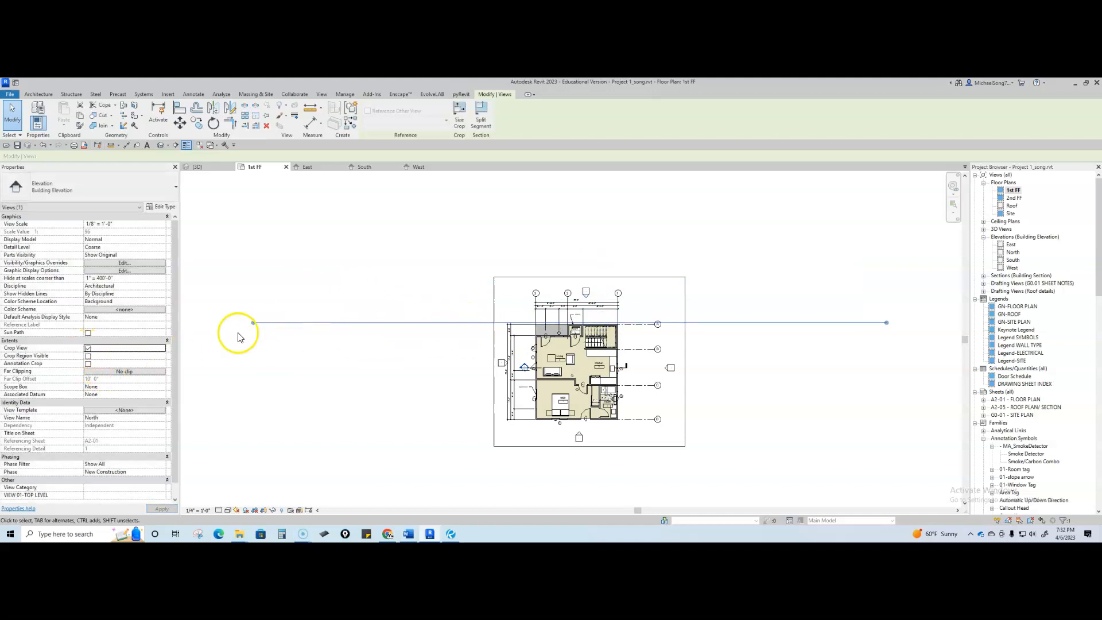
Step: Trim both ends of the North elevation's view line to just beyond the building's east and west walls
{"action": "left_click", "coordinate": [253, 325]}
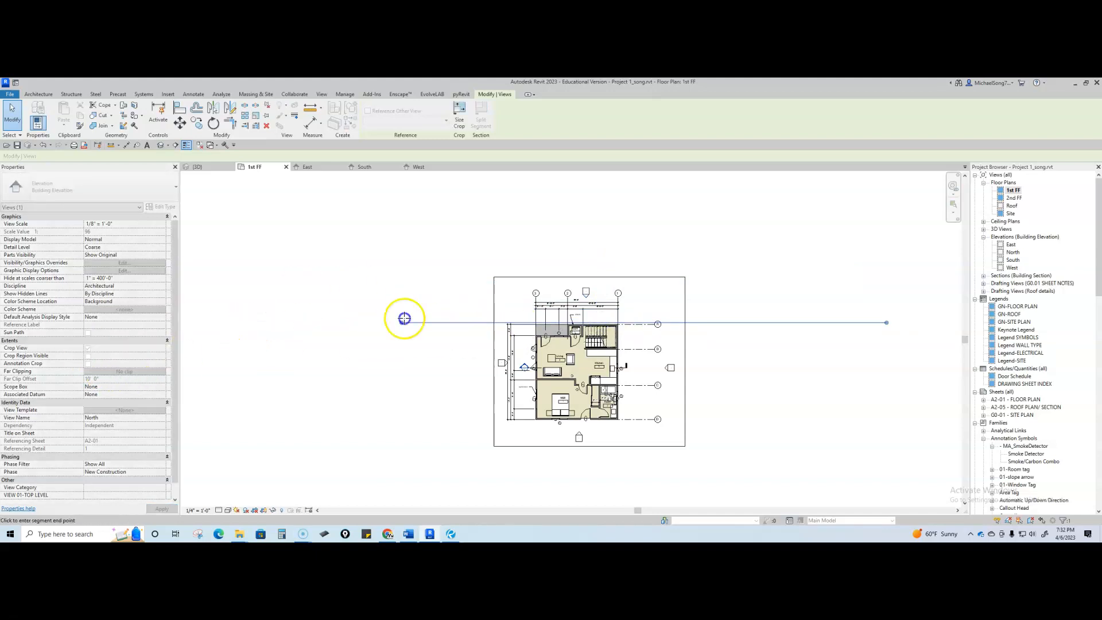
{"action": "left_click", "coordinate": [518, 320]}
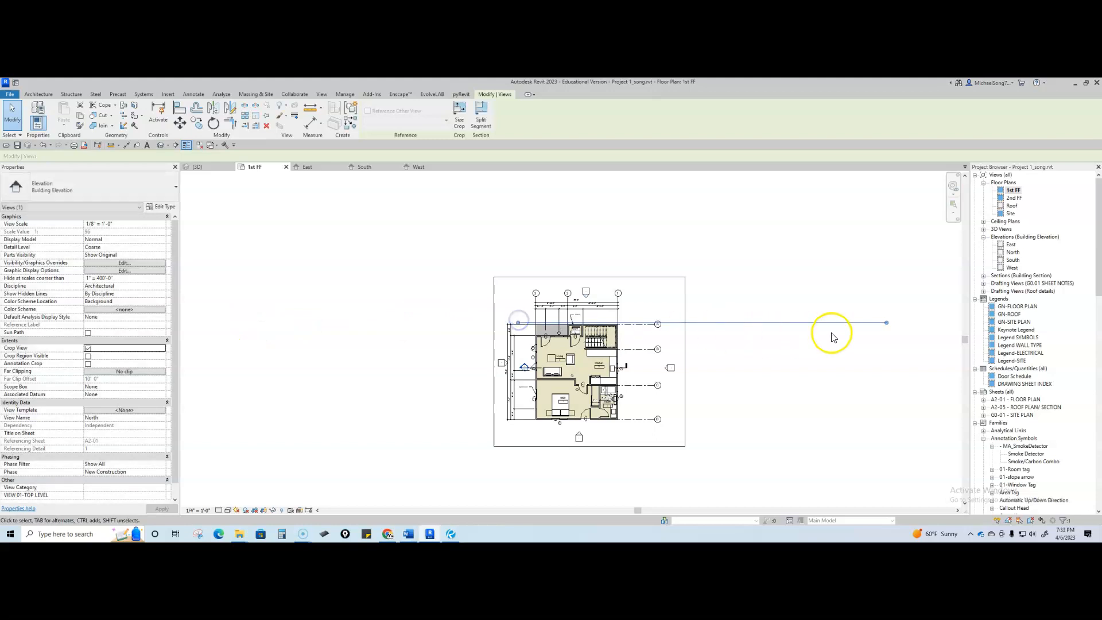
{"action": "left_click", "coordinate": [887, 323]}
{"action": "left_click", "coordinate": [630, 339]}
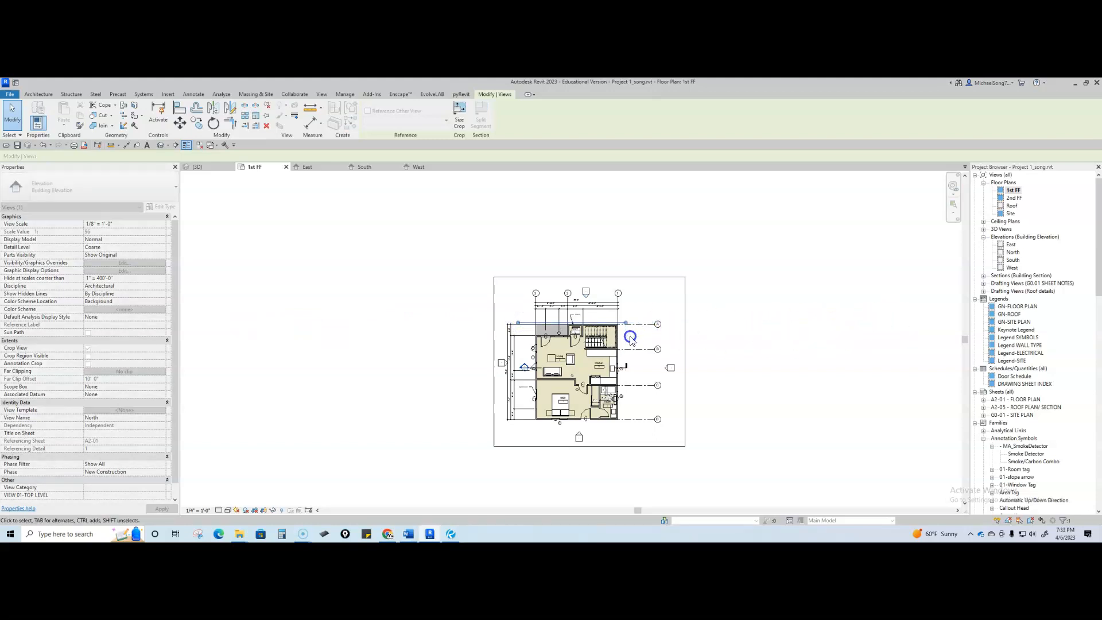
{"action": "left_click", "coordinate": [518, 322]}
{"action": "left_click_drag", "start_coordinate": [517, 322], "coordinate": [525, 321]}
{"action": "left_click", "coordinate": [663, 295]}
Step: Examine the South elevation marker on the 1st FF plan up close
{"action": "scroll", "coordinate": [649, 342], "scroll_direction": "up", "scroll_amount": 2}
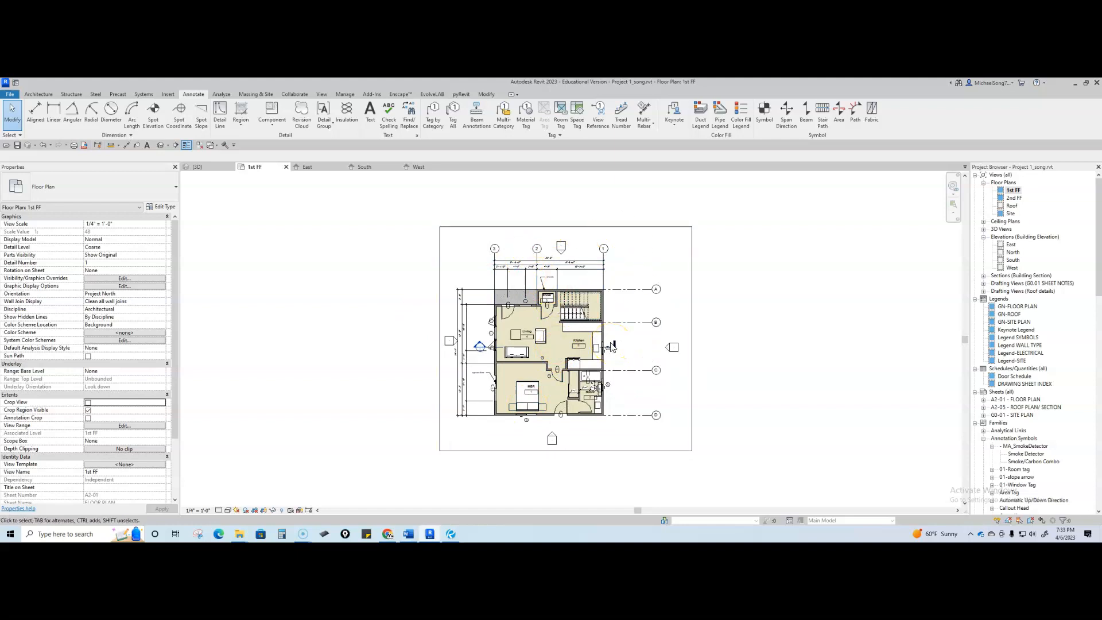
{"action": "scroll", "coordinate": [552, 439], "scroll_direction": "up", "scroll_amount": 3}
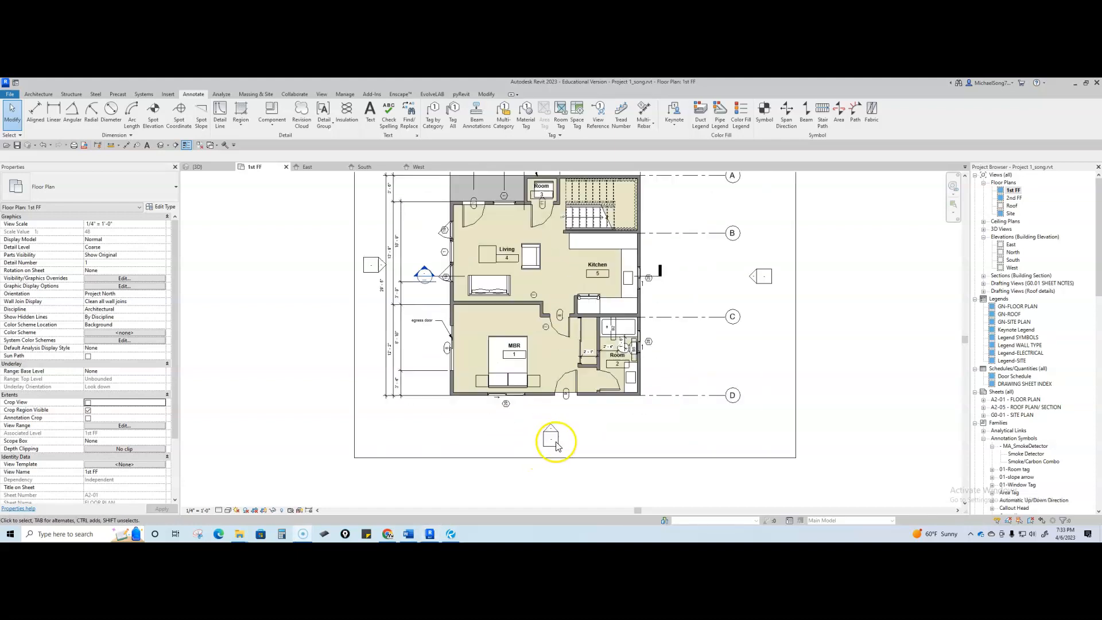
{"action": "scroll", "coordinate": [552, 442], "scroll_direction": "up", "scroll_amount": 2}
{"action": "scroll", "coordinate": [545, 441], "scroll_direction": "up", "scroll_amount": 1}
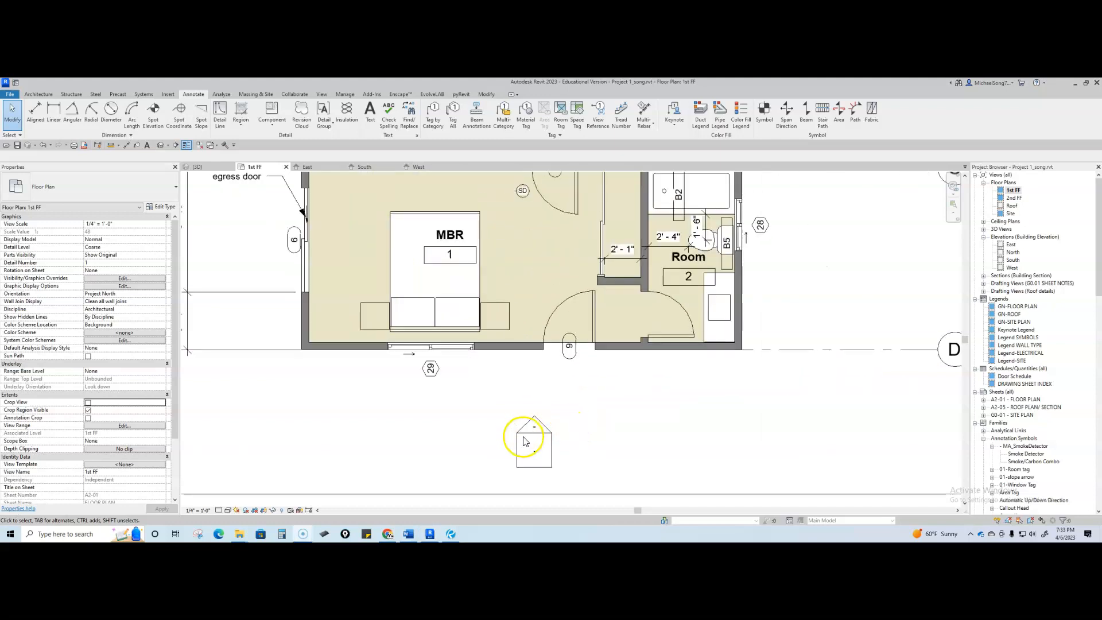
{"action": "scroll", "coordinate": [554, 425], "scroll_direction": "down", "scroll_amount": 1}
{"action": "scroll", "coordinate": [556, 421], "scroll_direction": "down", "scroll_amount": 5}
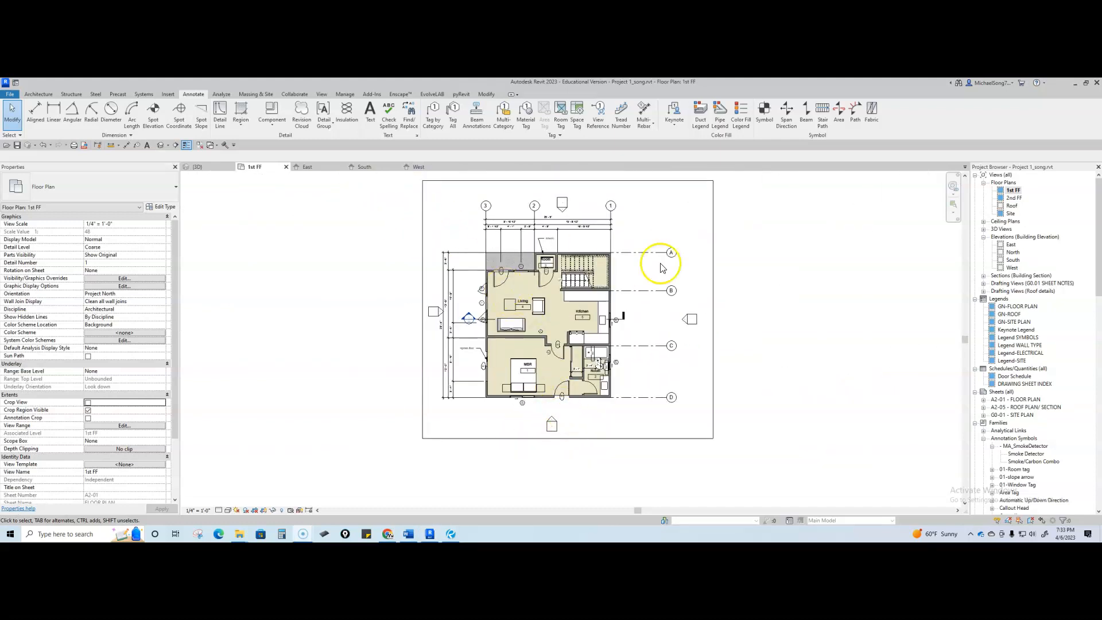
Step: Duplicate the A2-05 ROOF PLAN/ SECTION sheet as an empty sheet
{"action": "scroll", "coordinate": [1013, 410], "scroll_direction": "down", "scroll_amount": 1}
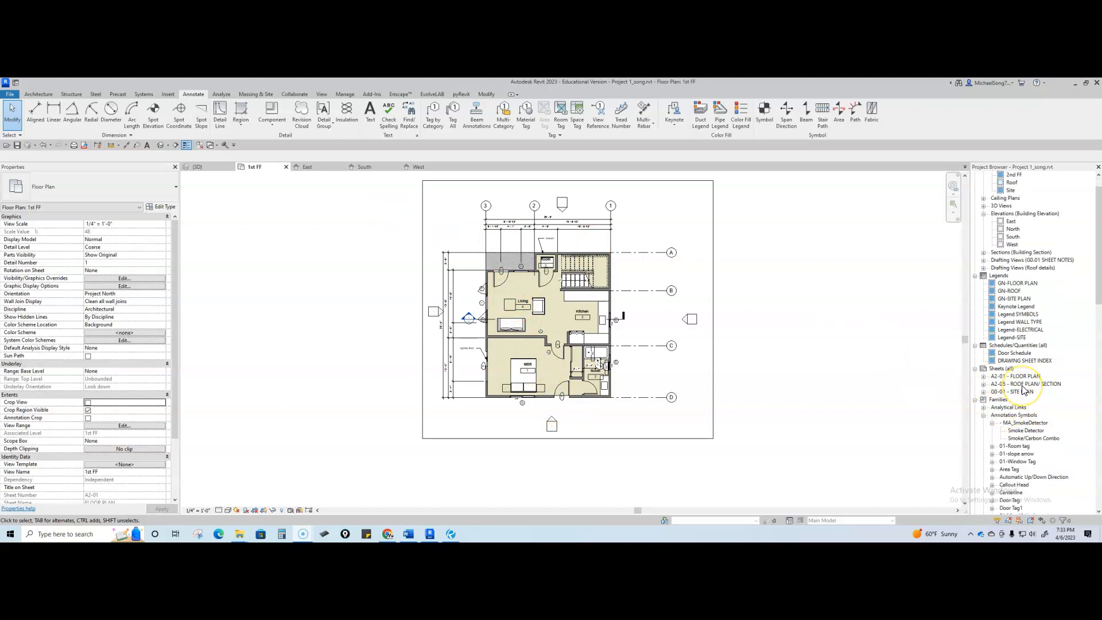
{"action": "left_click", "coordinate": [1023, 384]}
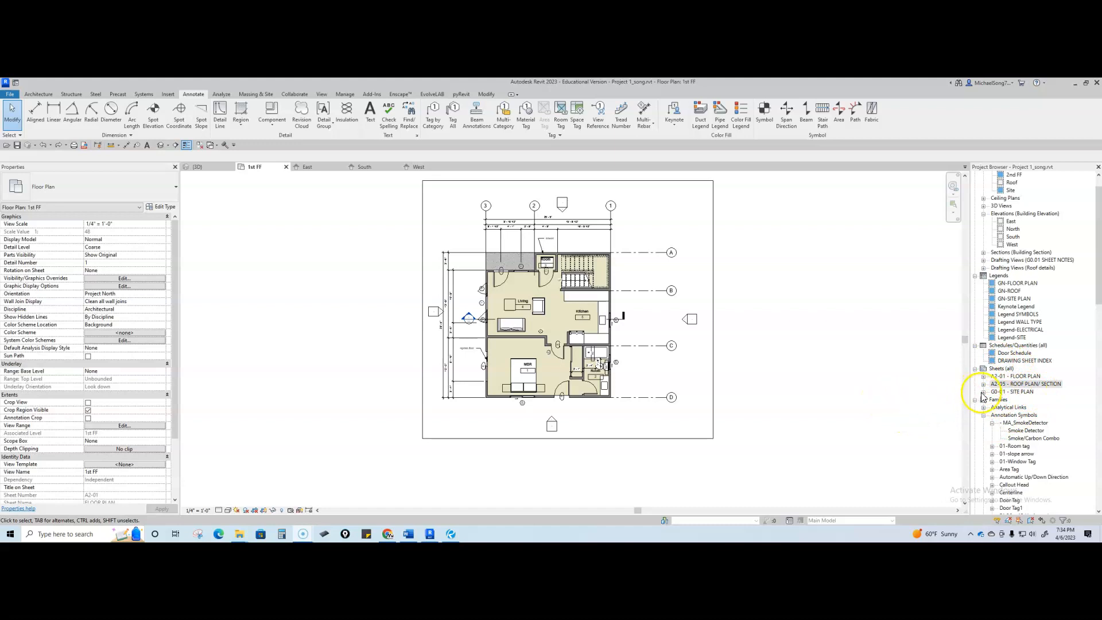
{"action": "left_click", "coordinate": [1027, 384]}
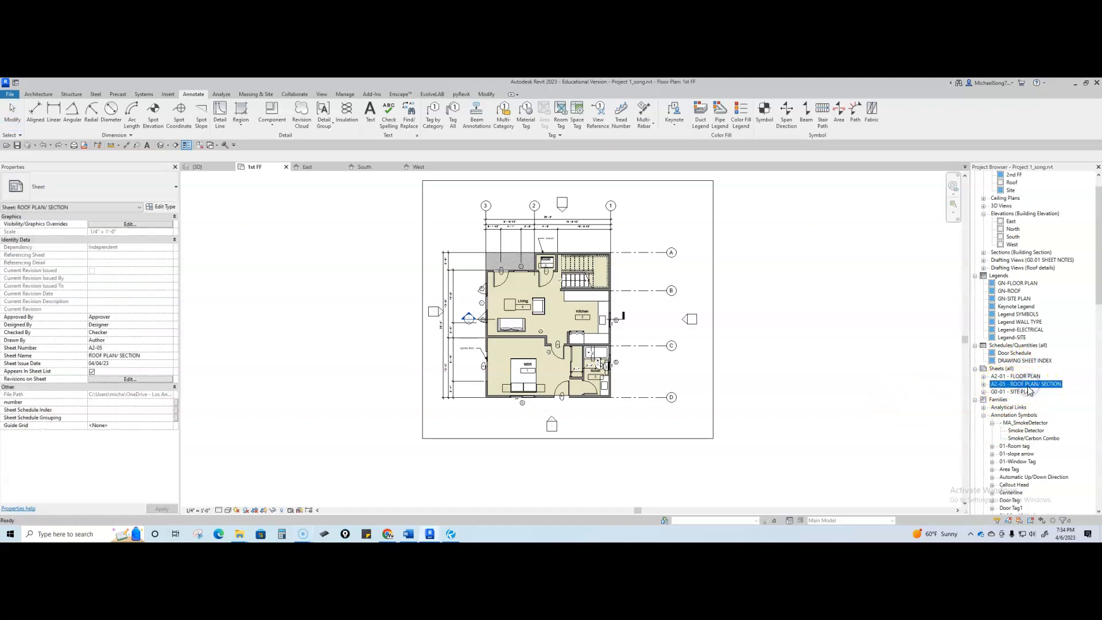
{"action": "right_click", "coordinate": [1027, 391]}
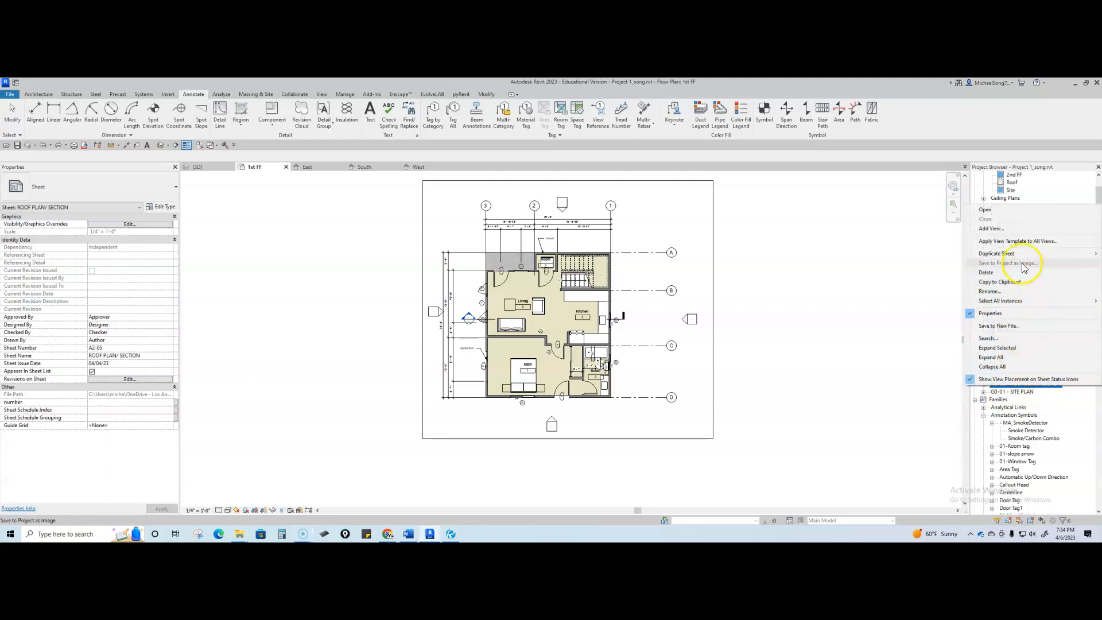
{"action": "left_click", "coordinate": [1017, 254]}
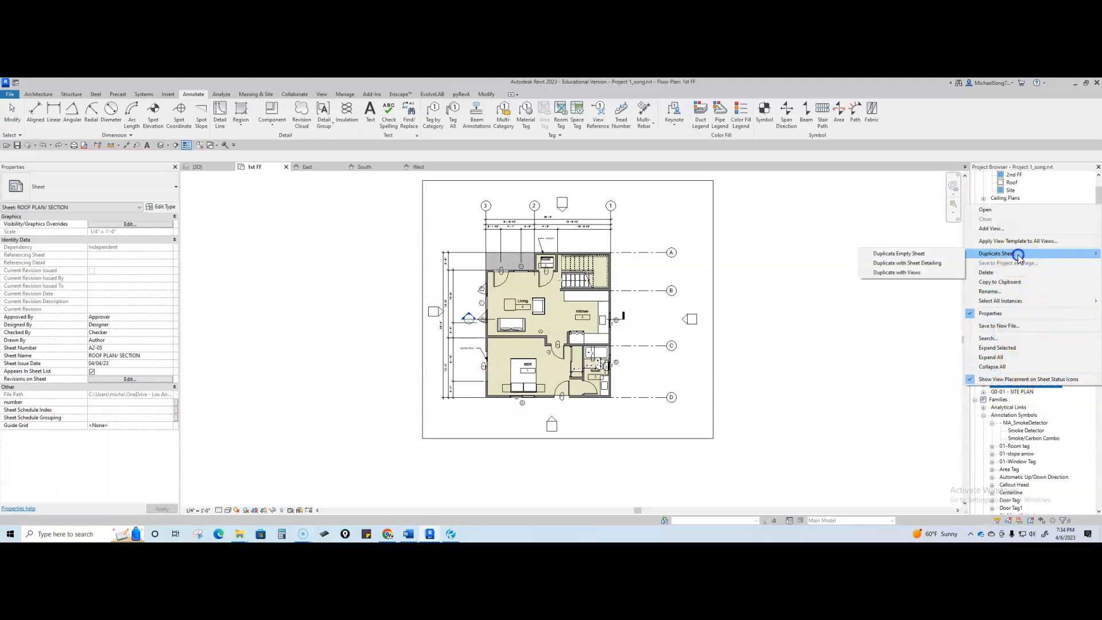
{"action": "left_click", "coordinate": [914, 254]}
Step: Renumber the duplicated sheet as A4-01 and rename it ELEVATIONS
{"action": "left_click", "coordinate": [1052, 392]}
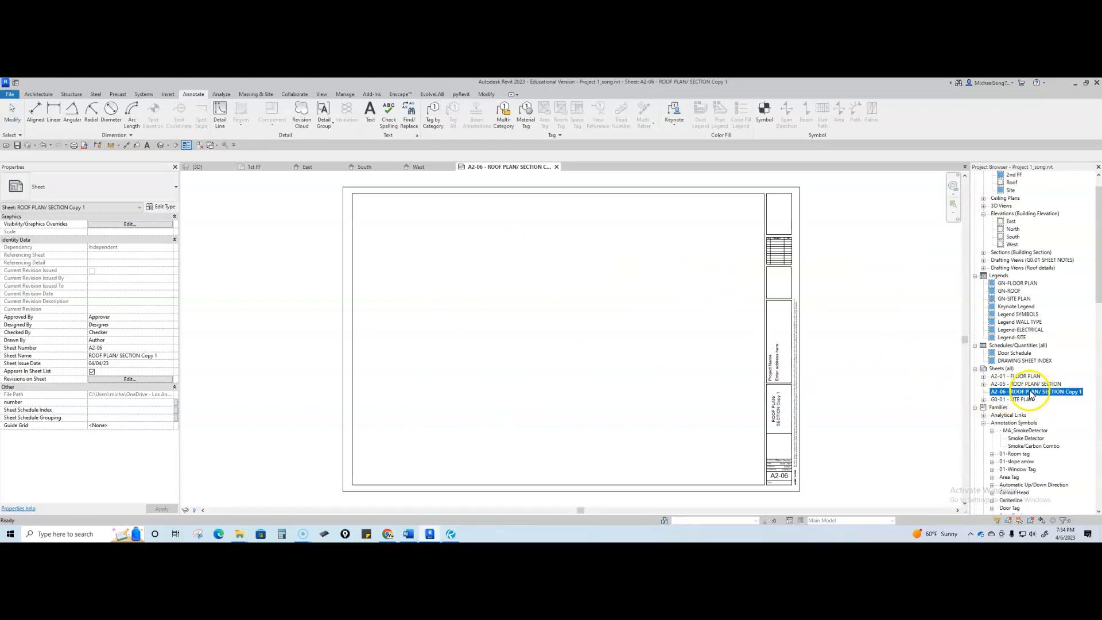
{"action": "left_click", "coordinate": [1023, 395]}
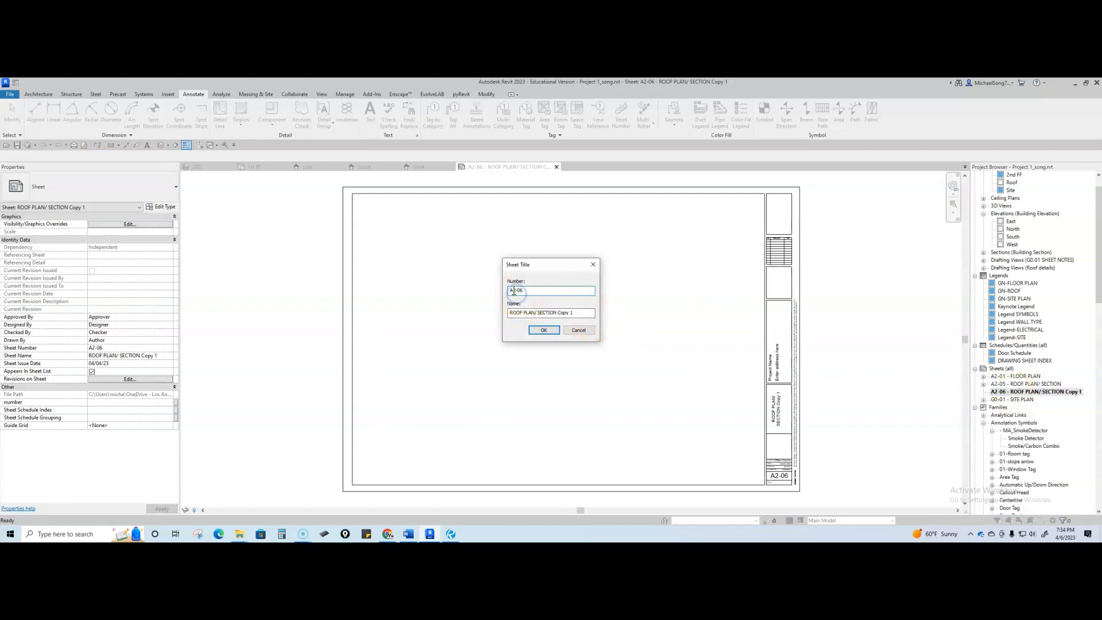
{"action": "type", "text": "4"}
{"action": "left_click_drag", "start_coordinate": [583, 312], "coordinate": [531, 316]}
{"action": "key", "text": "Return"}
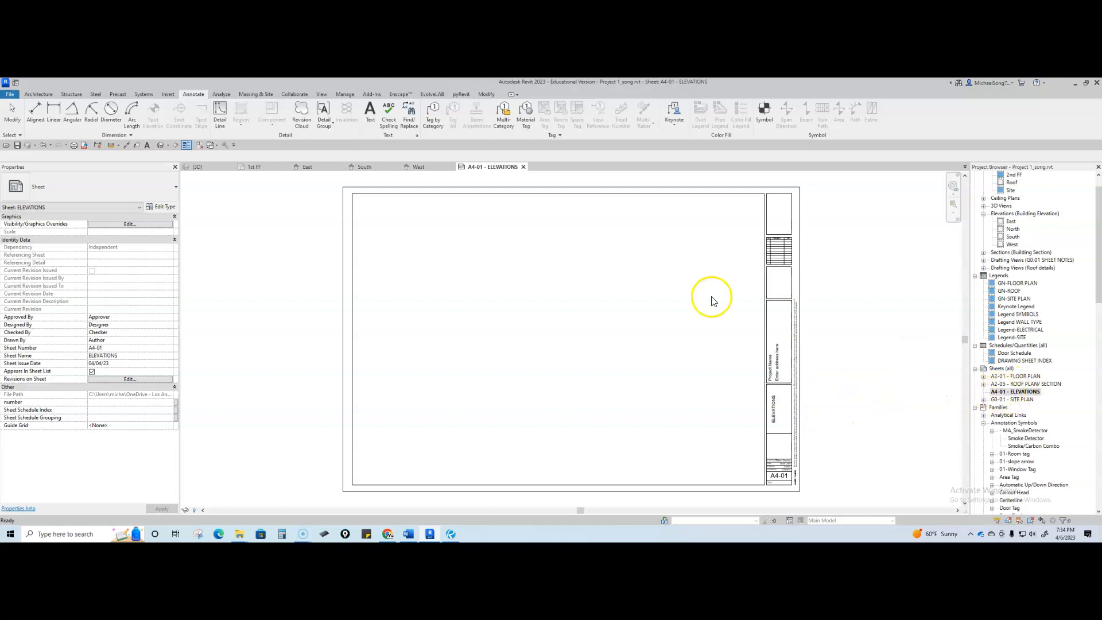
Step: Check the drawing sheet index on the G0-01 SITE PLAN sheet and return to the A4-01 ELEVATIONS sheet
{"action": "double_click", "coordinate": [1021, 400]}
{"action": "scroll", "coordinate": [699, 462], "scroll_direction": "up", "scroll_amount": 2}
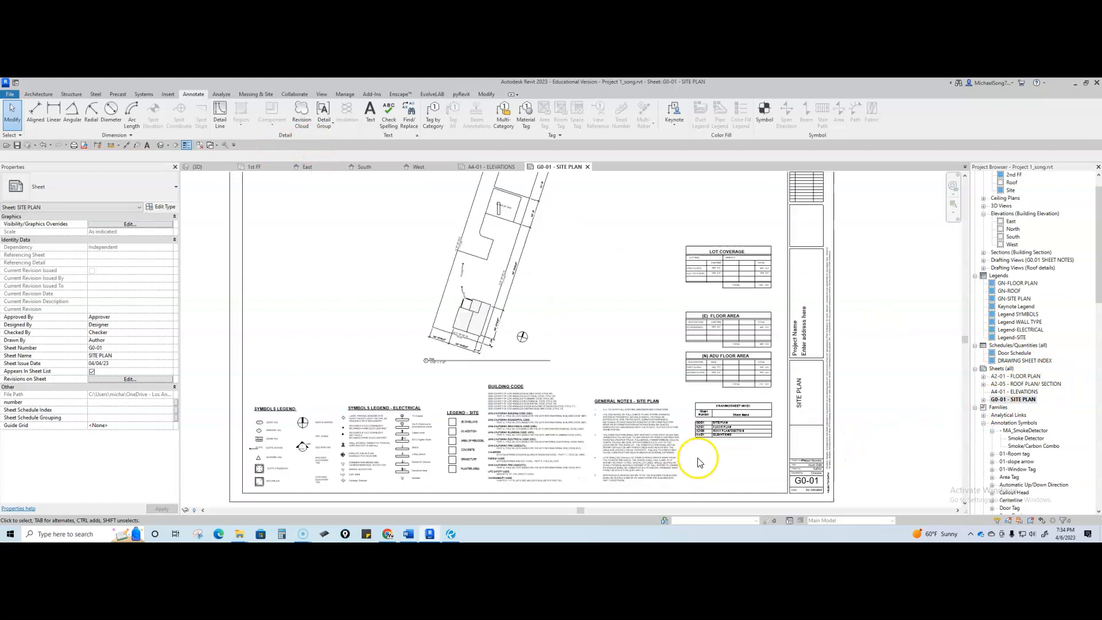
{"action": "scroll", "coordinate": [699, 462], "scroll_direction": "up", "scroll_amount": 4}
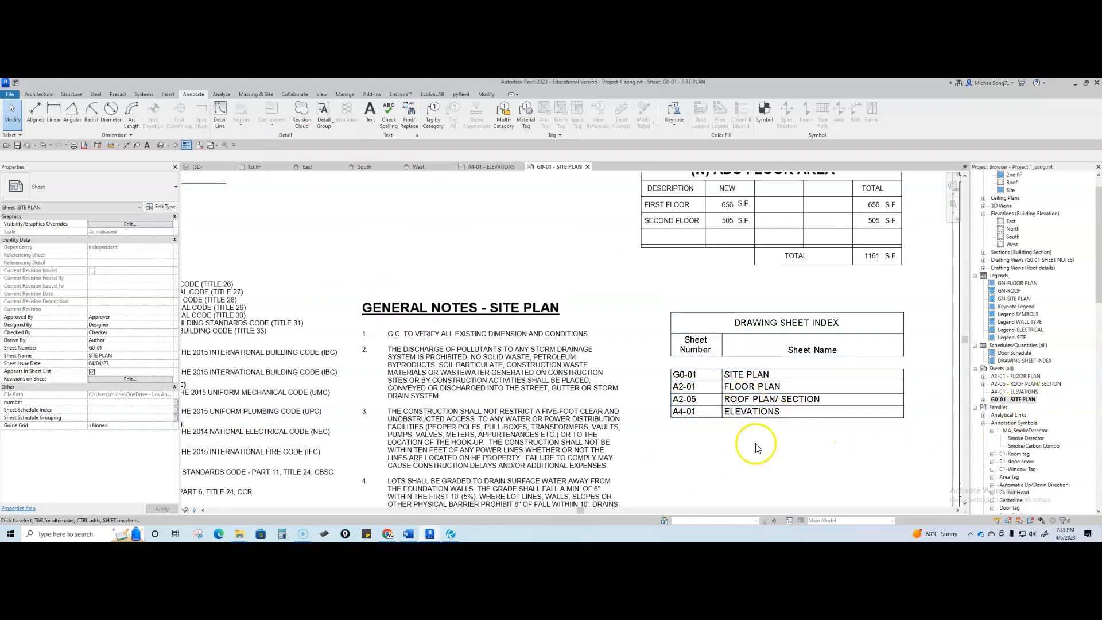
{"action": "left_click", "coordinate": [485, 166]}
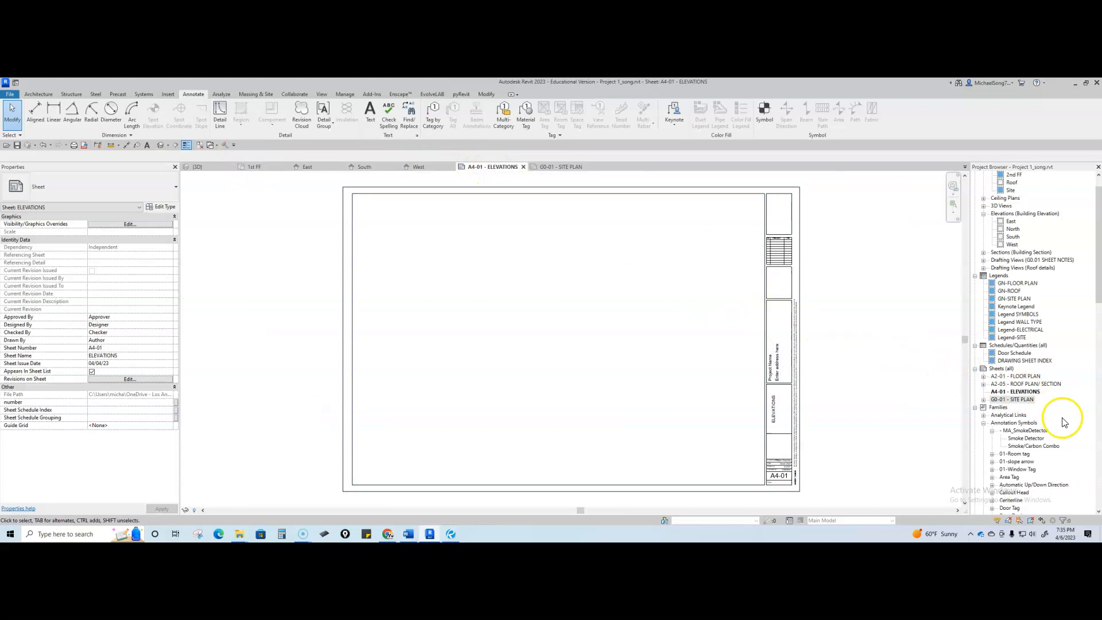
Step: Create a trial new sheet with the Title Block titleblock and delete it
{"action": "right_click", "coordinate": [1000, 368]}
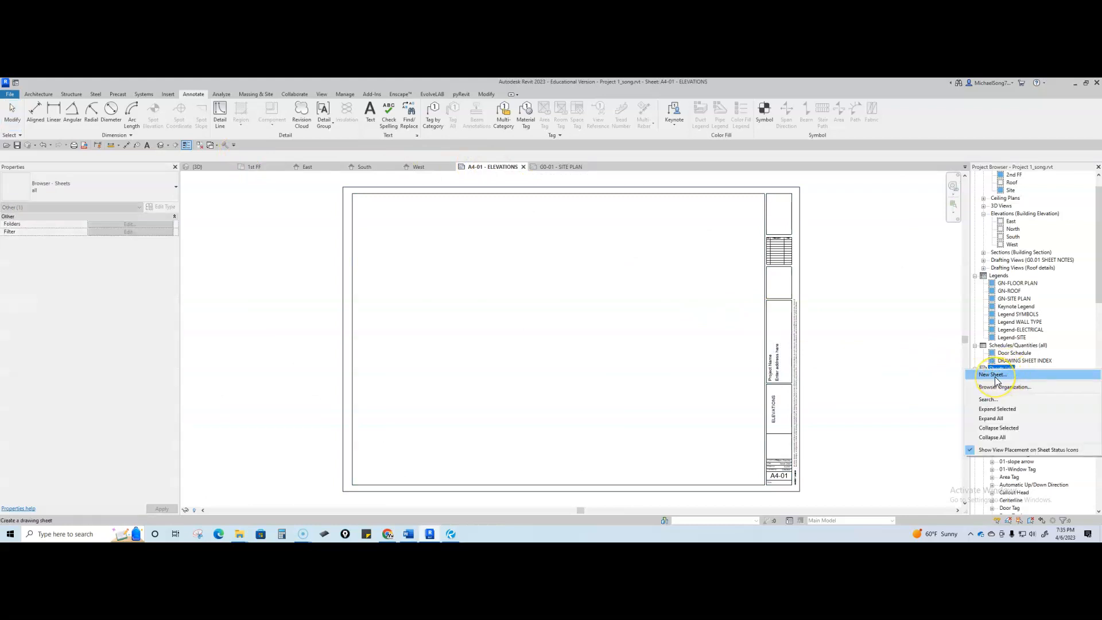
{"action": "left_click", "coordinate": [995, 378]}
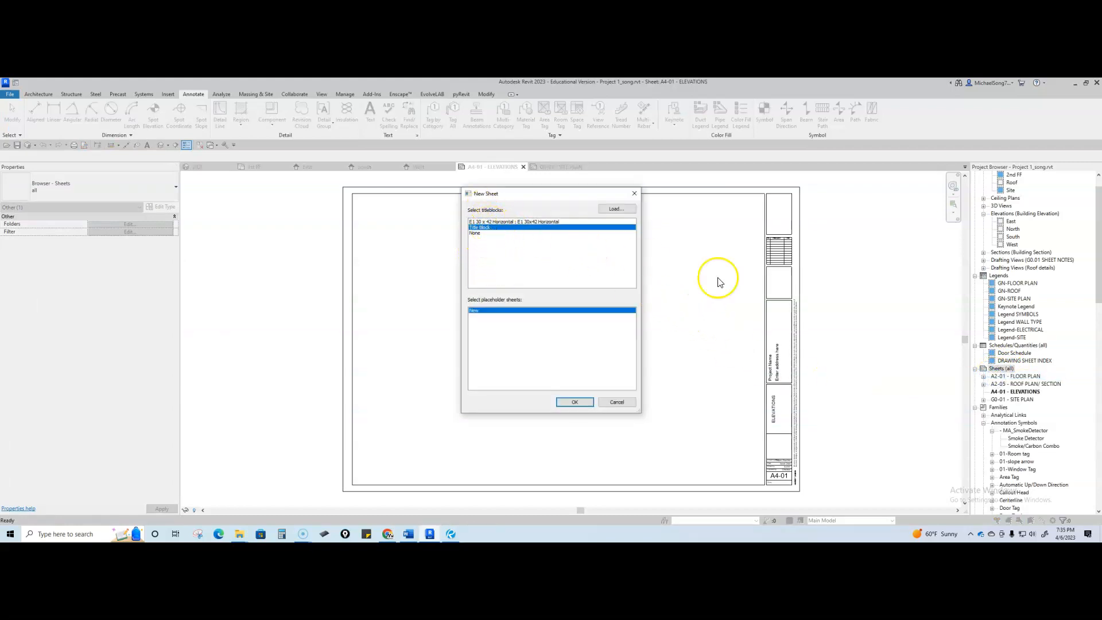
{"action": "left_click", "coordinate": [574, 402]}
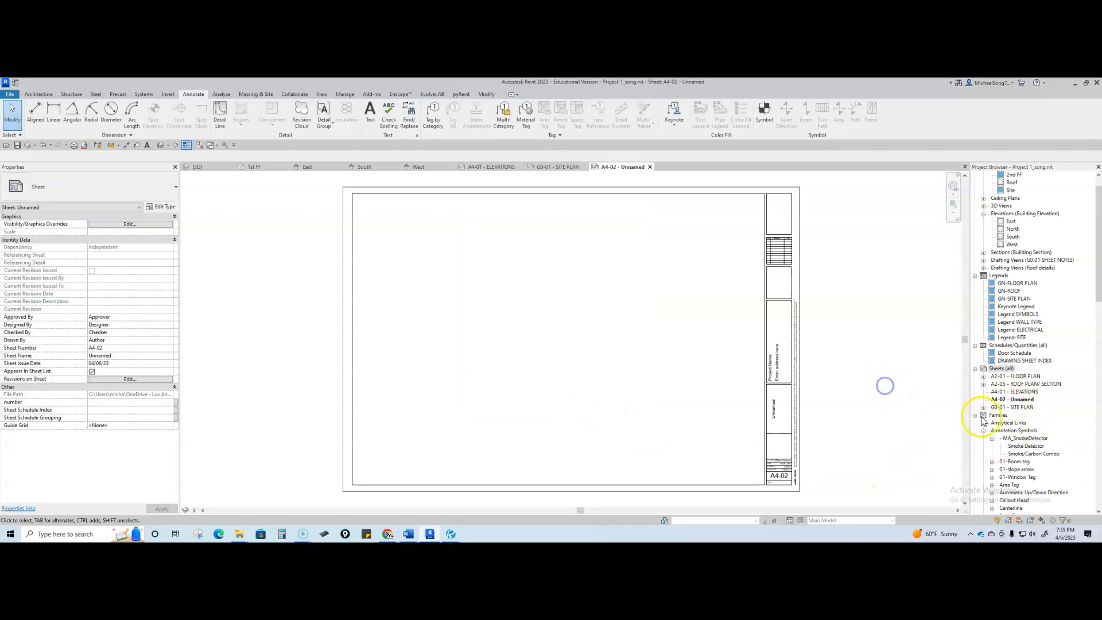
{"action": "right_click", "coordinate": [1013, 401]}
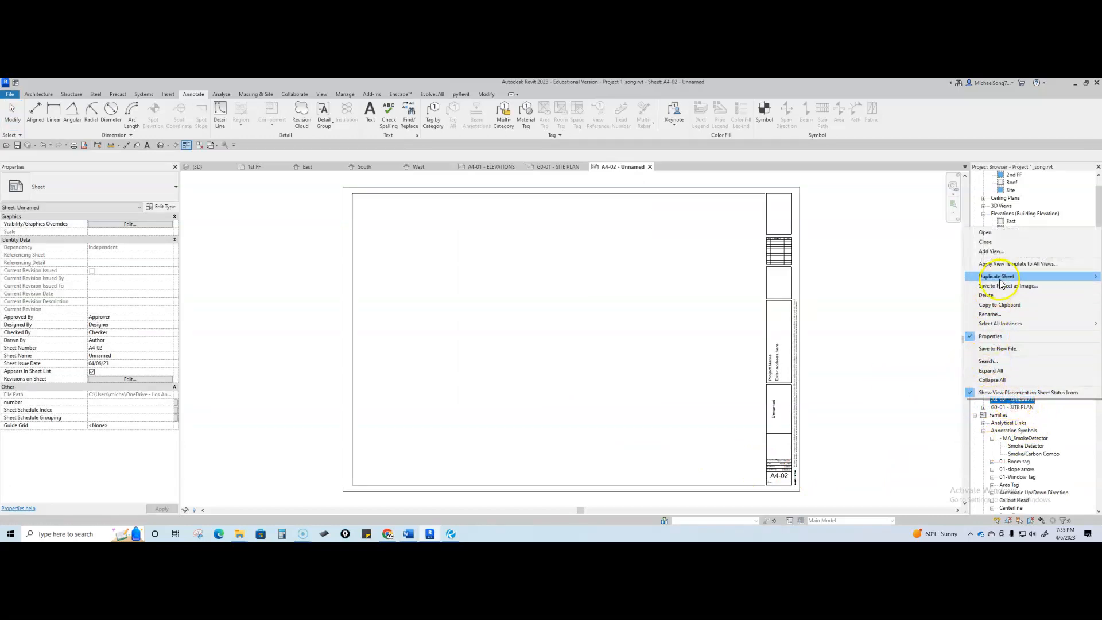
{"action": "left_click", "coordinate": [985, 295]}
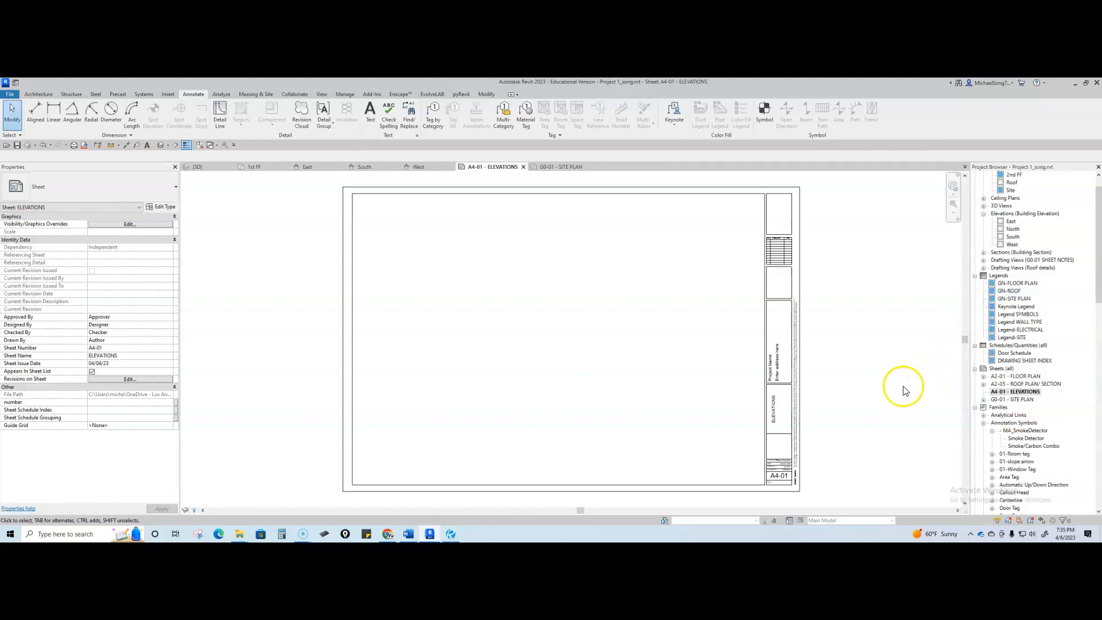
Step: Place the East and North elevations in the upper row of sheet A4-01 and the South and West elevations in the lower row
{"action": "scroll", "coordinate": [610, 374], "scroll_direction": "down", "scroll_amount": 1}
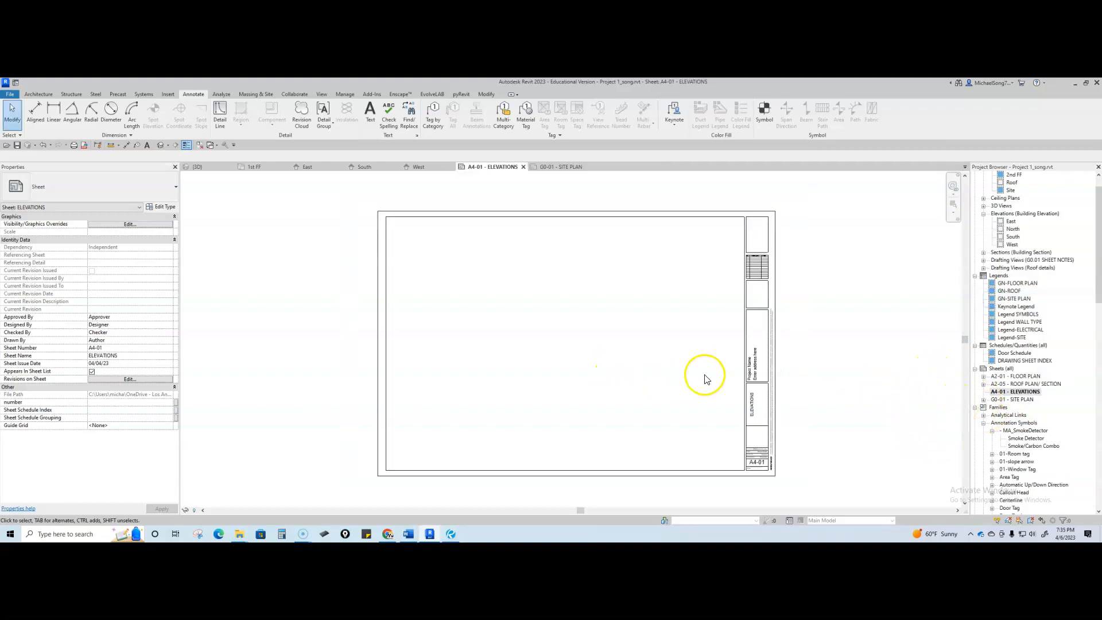
{"action": "left_click_drag", "start_coordinate": [1010, 221], "coordinate": [485, 296]}
{"action": "left_click", "coordinate": [466, 287]}
{"action": "left_click_drag", "start_coordinate": [1012, 229], "coordinate": [589, 311]}
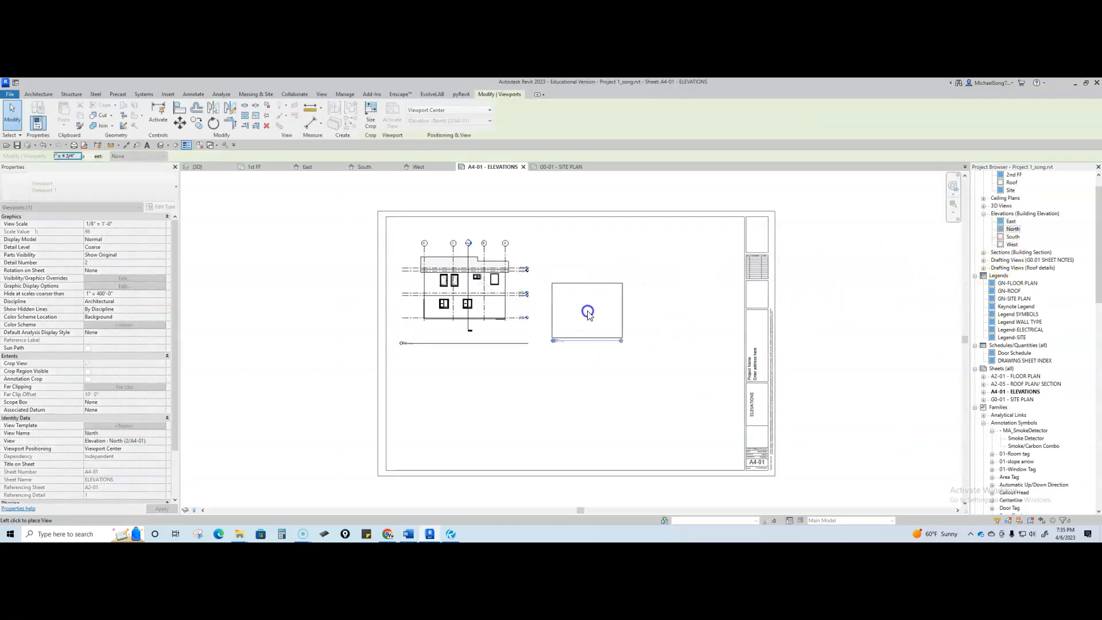
{"action": "left_click", "coordinate": [587, 311]}
{"action": "left_click_drag", "start_coordinate": [1010, 238], "coordinate": [447, 411]}
{"action": "left_click", "coordinate": [457, 412]}
{"action": "left_click_drag", "start_coordinate": [1011, 245], "coordinate": [591, 416]}
{"action": "left_click", "coordinate": [585, 416]}
Step: Set the North viewport's view scale to 1/4" = 1'-0" and position it beside the East elevation
{"action": "scroll", "coordinate": [568, 416], "scroll_direction": "up", "scroll_amount": 2}
{"action": "left_click", "coordinate": [433, 247]}
{"action": "middle_click_drag", "start_coordinate": [452, 288], "coordinate": [492, 356]}
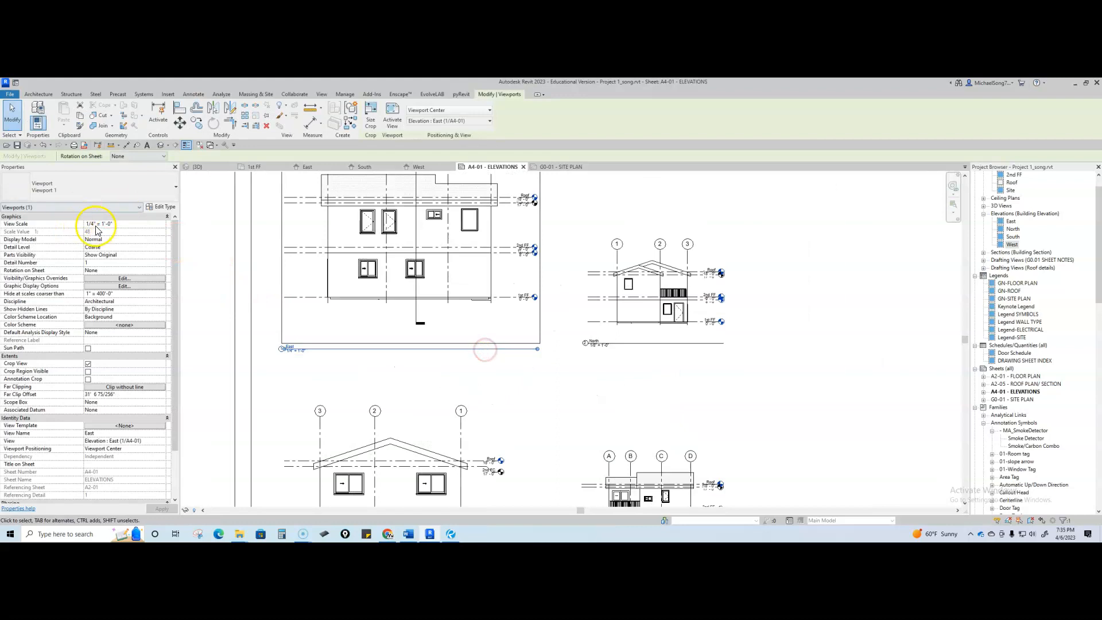
{"action": "scroll", "coordinate": [332, 315], "scroll_direction": "down", "scroll_amount": 2}
{"action": "left_click", "coordinate": [542, 307]}
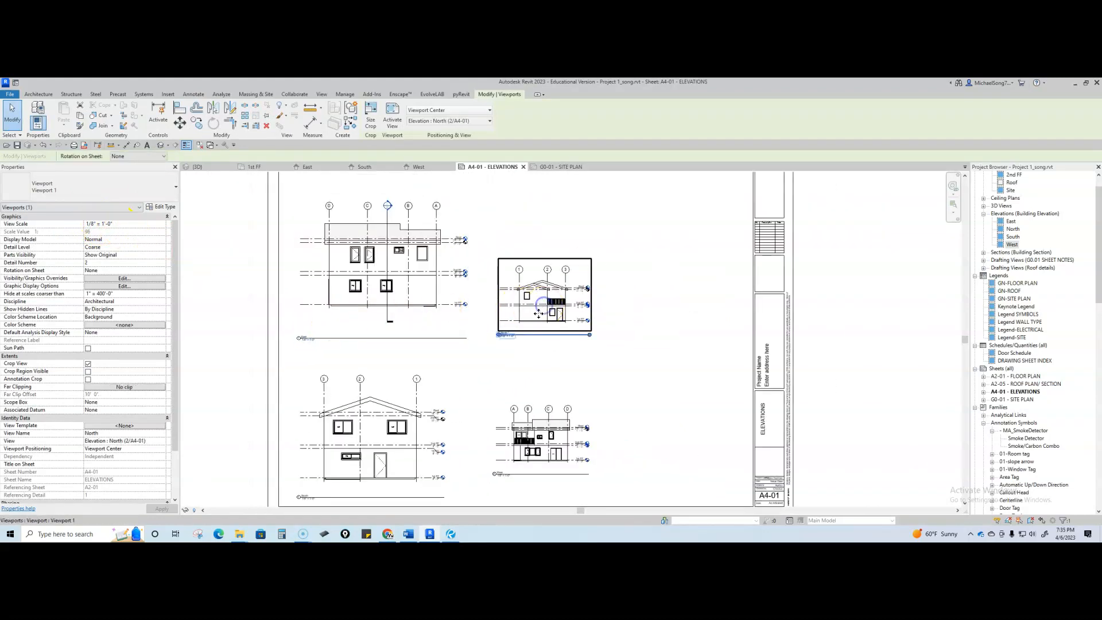
{"action": "left_click", "coordinate": [160, 223]}
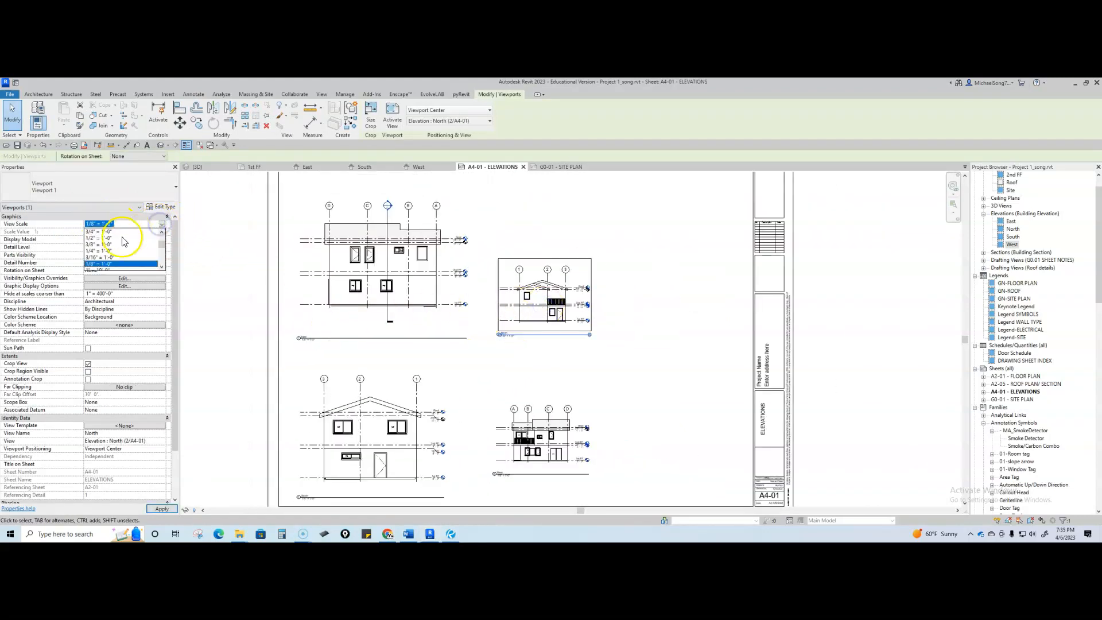
{"action": "left_click", "coordinate": [109, 251]}
{"action": "left_click_drag", "start_coordinate": [557, 320], "coordinate": [531, 307]}
Step: Set the West viewport's view scale to 1/4" = 1'-0" and position it below the North elevation, beside the South elevation
{"action": "left_click", "coordinate": [605, 379]}
{"action": "scroll", "coordinate": [605, 379], "scroll_direction": "down", "scroll_amount": 2}
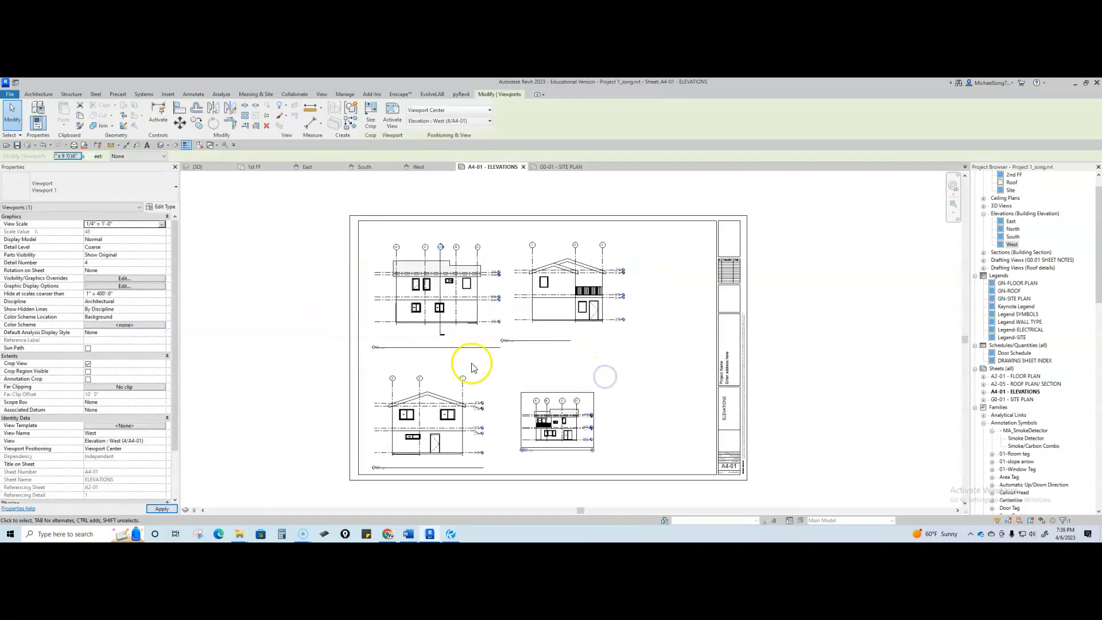
{"action": "left_click", "coordinate": [624, 423]}
{"action": "scroll", "coordinate": [625, 424], "scroll_direction": "down", "scroll_amount": 2}
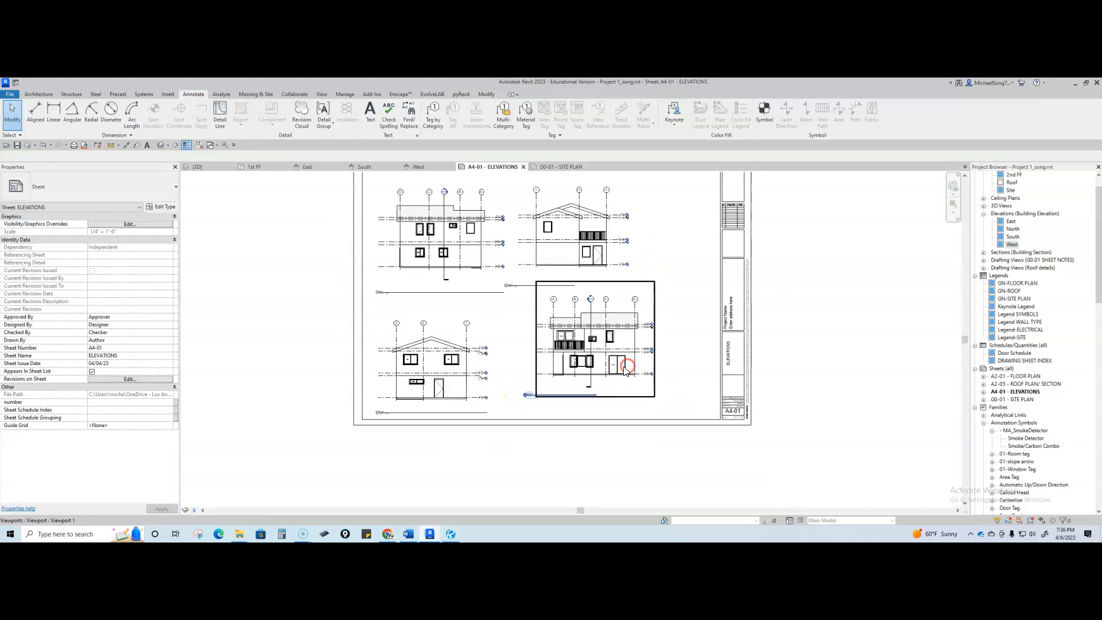
{"action": "mouse_move", "coordinate": [617, 369]}
{"action": "left_mouse_down"}
{"action": "mouse_move", "coordinate": [542, 370]}
{"action": "mouse_move", "coordinate": [532, 384]}
{"action": "mouse_move", "coordinate": [618, 375]}
{"action": "left_mouse_up"}
{"action": "left_click", "coordinate": [591, 441]}
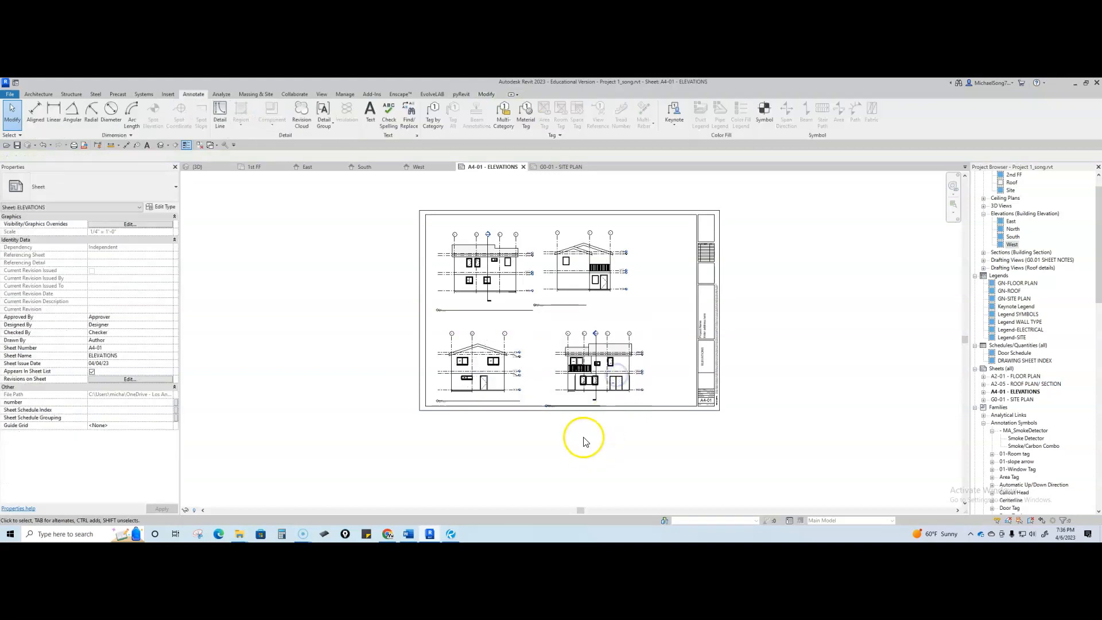
Step: Move the West view title up under its drawing and shift the North view title right beneath its elevation
{"action": "scroll", "coordinate": [562, 407], "scroll_direction": "up", "scroll_amount": 2}
{"action": "left_click_drag", "start_coordinate": [561, 407], "coordinate": [594, 390]}
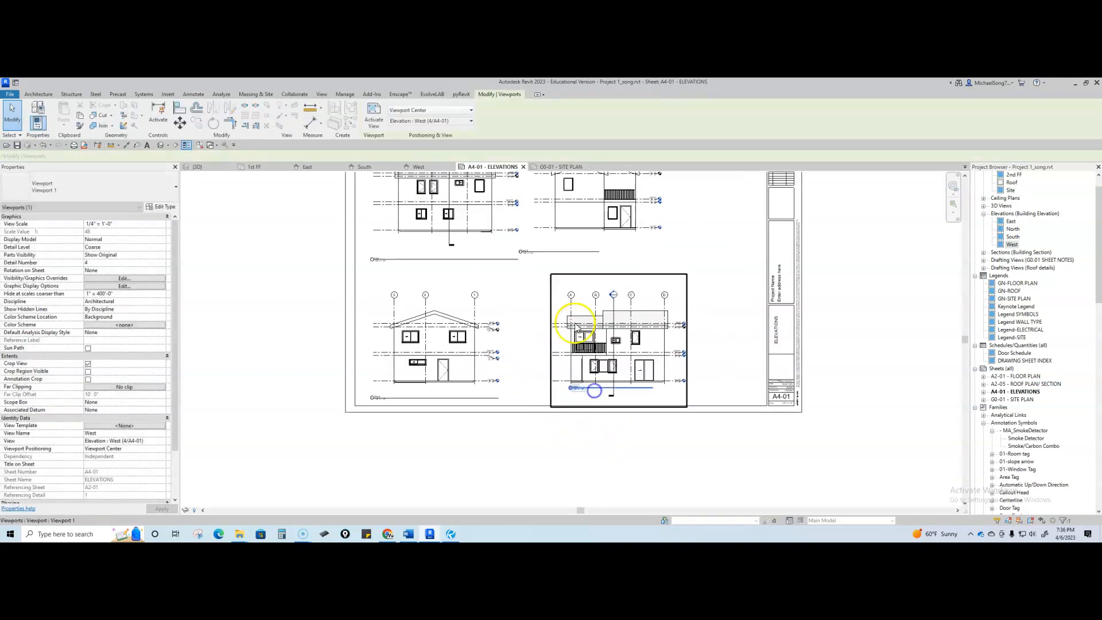
{"action": "left_click", "coordinate": [596, 231]}
{"action": "left_click_drag", "start_coordinate": [595, 232], "coordinate": [592, 252]}
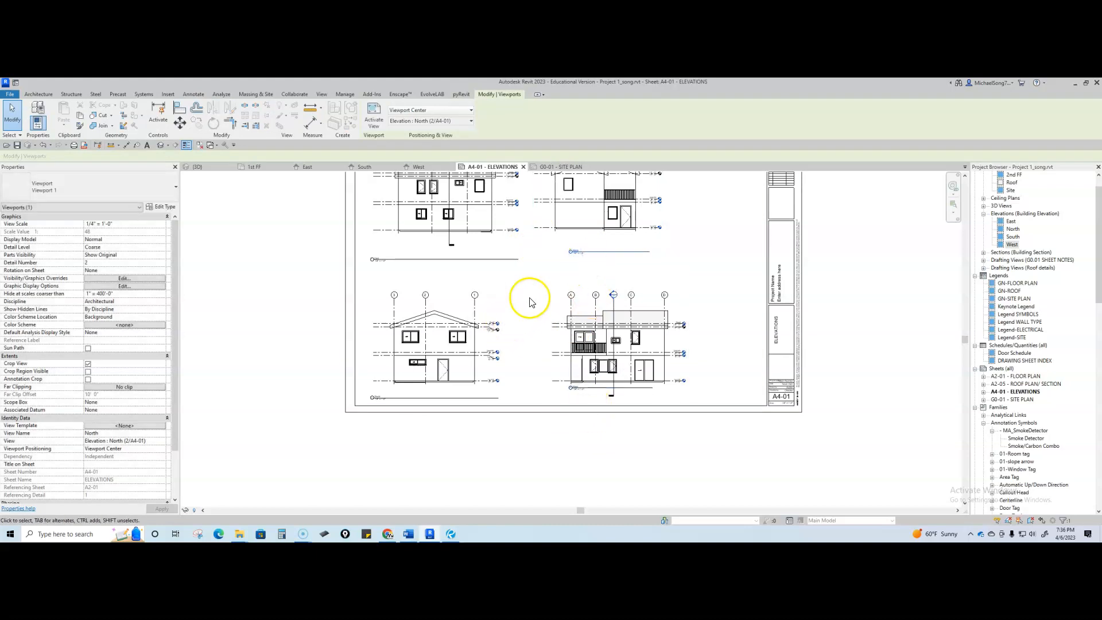
Step: Move the South viewport up and right to line it up beneath the East elevation
{"action": "scroll", "coordinate": [527, 288], "scroll_direction": "down", "scroll_amount": 3}
{"action": "middle_click_drag", "start_coordinate": [536, 333], "coordinate": [547, 341]}
{"action": "left_click_drag", "start_coordinate": [493, 343], "coordinate": [505, 336]}
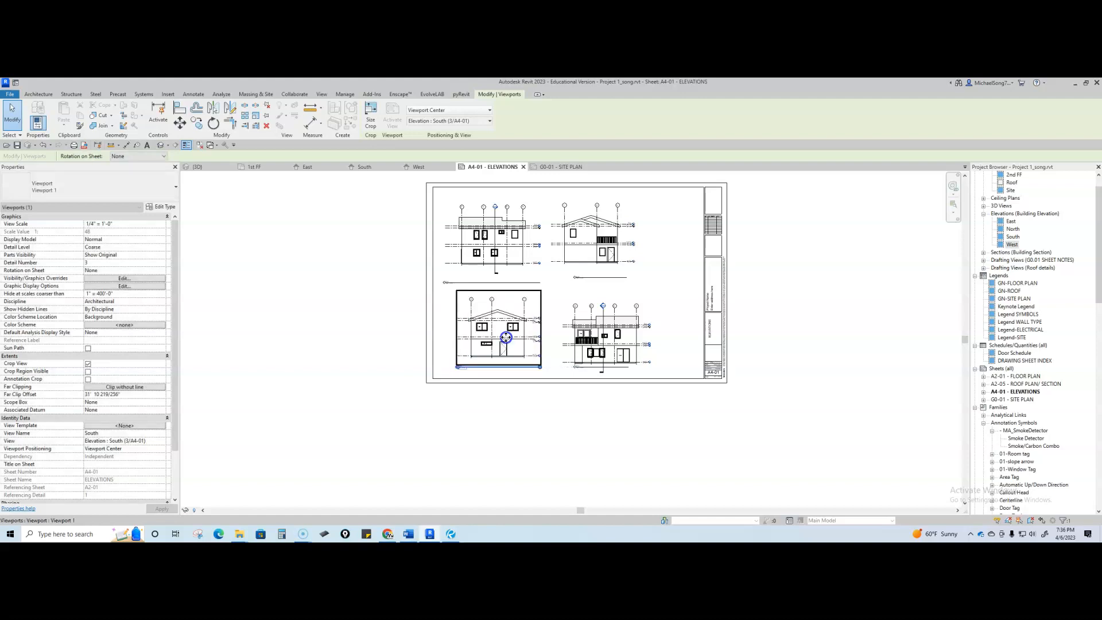
{"action": "left_click", "coordinate": [570, 363]}
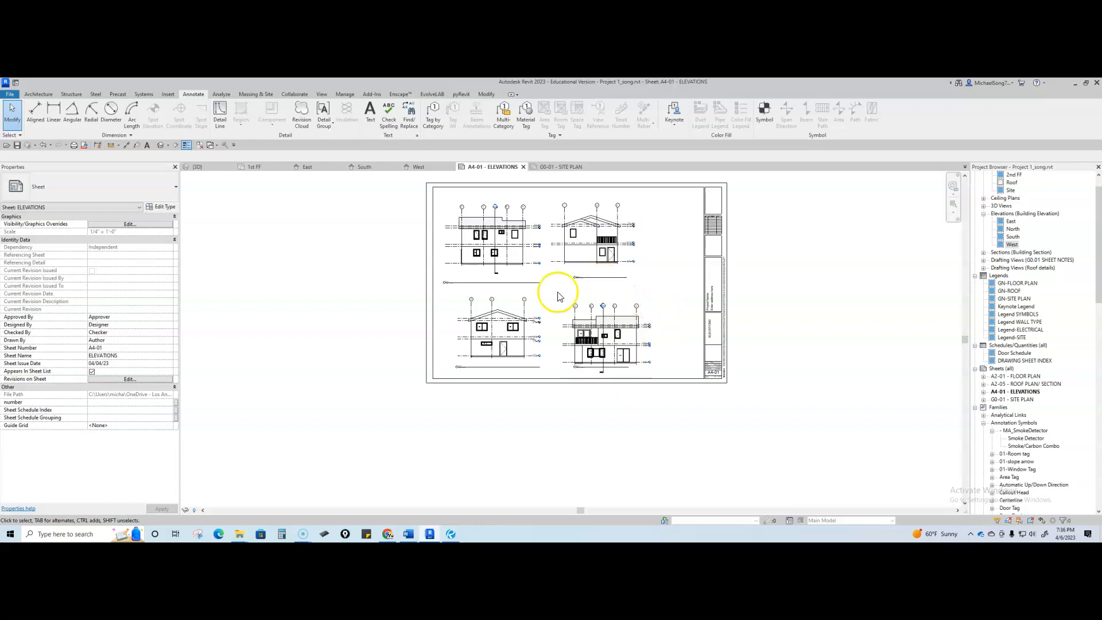
Step: Shorten the East view title line, move the title under its elevation, and nudge the North view title slightly left
{"action": "left_click", "coordinate": [517, 276]}
{"action": "left_click_drag", "start_coordinate": [532, 271], "coordinate": [485, 278]}
{"action": "left_click", "coordinate": [517, 255]}
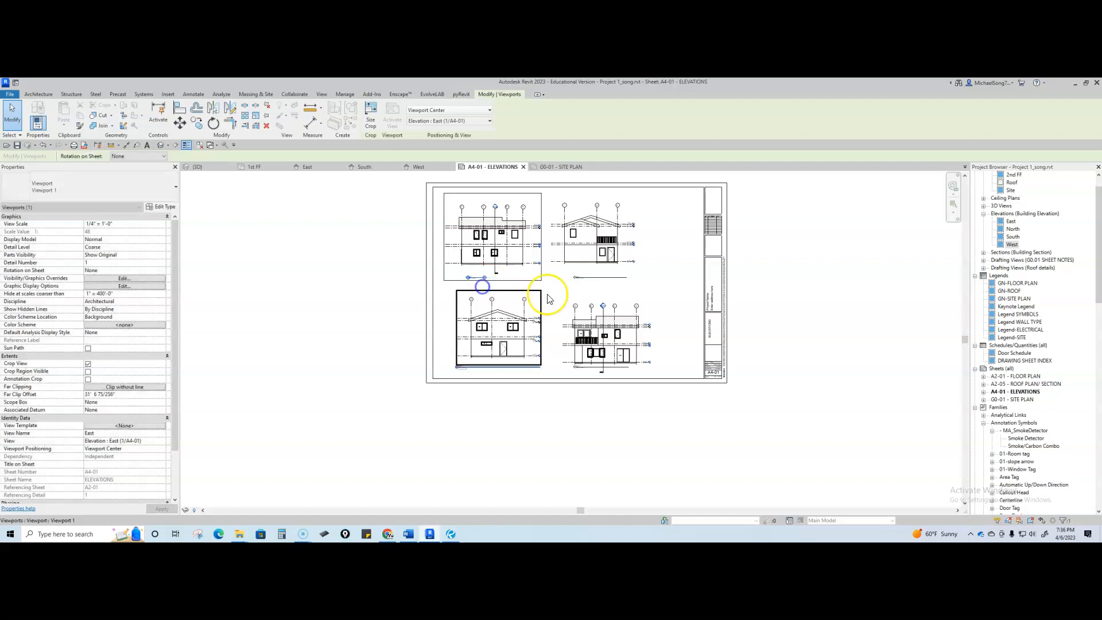
{"action": "left_click", "coordinate": [583, 276]}
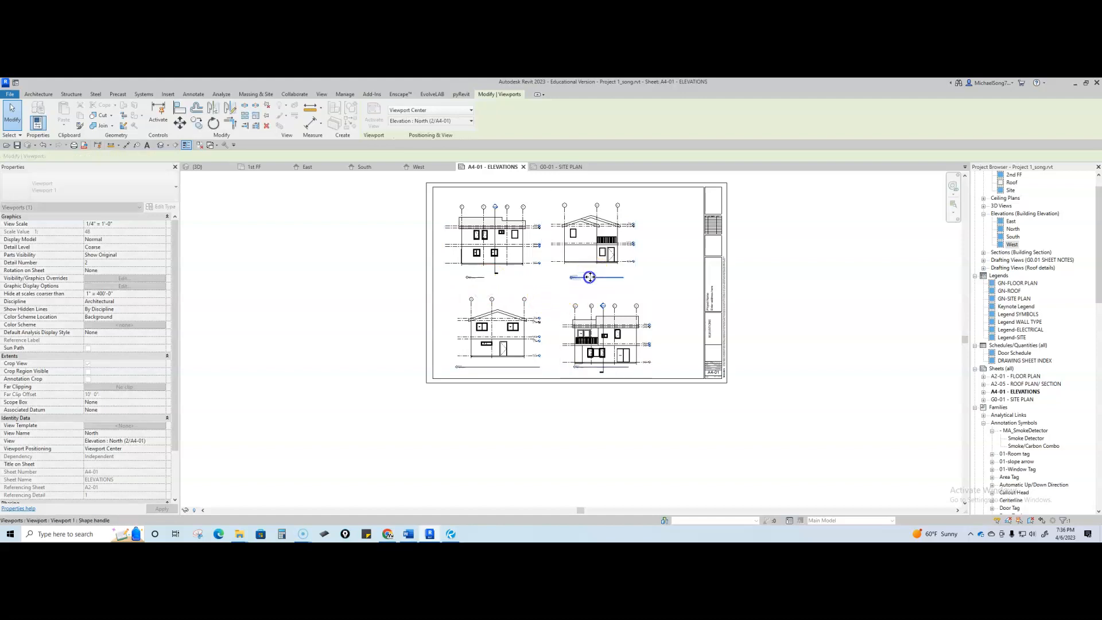
{"action": "left_click", "coordinate": [658, 282]}
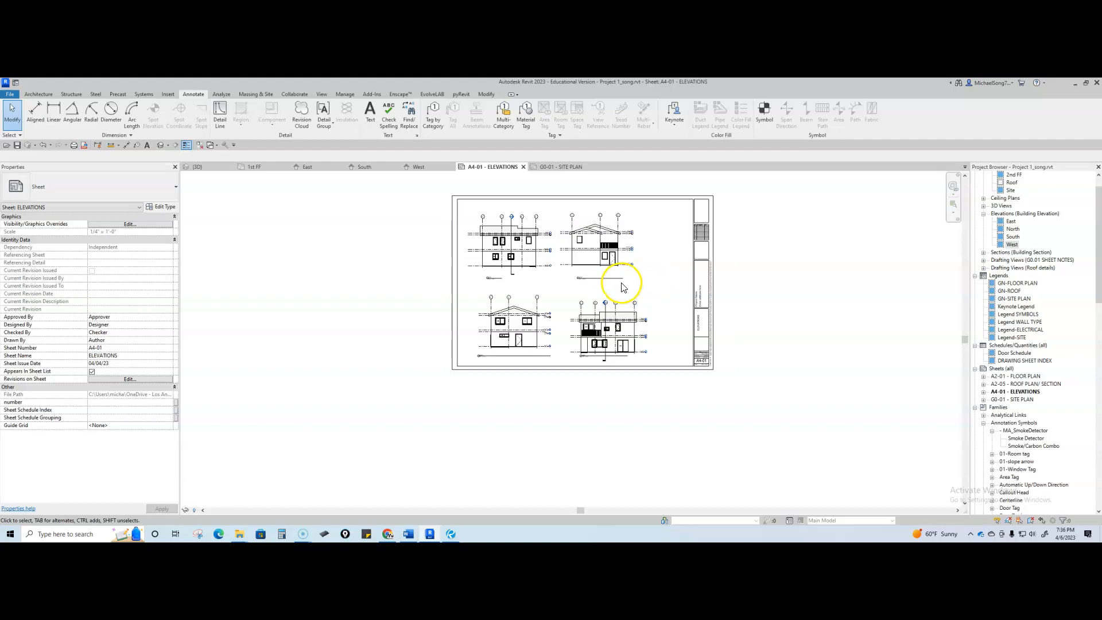
Step: Compare the sheet number and West view title on A4-01 with the elevation markers on the 1st FF plan
{"action": "scroll", "coordinate": [654, 361], "scroll_direction": "up", "scroll_amount": 3}
{"action": "scroll", "coordinate": [753, 393], "scroll_direction": "up", "scroll_amount": 2}
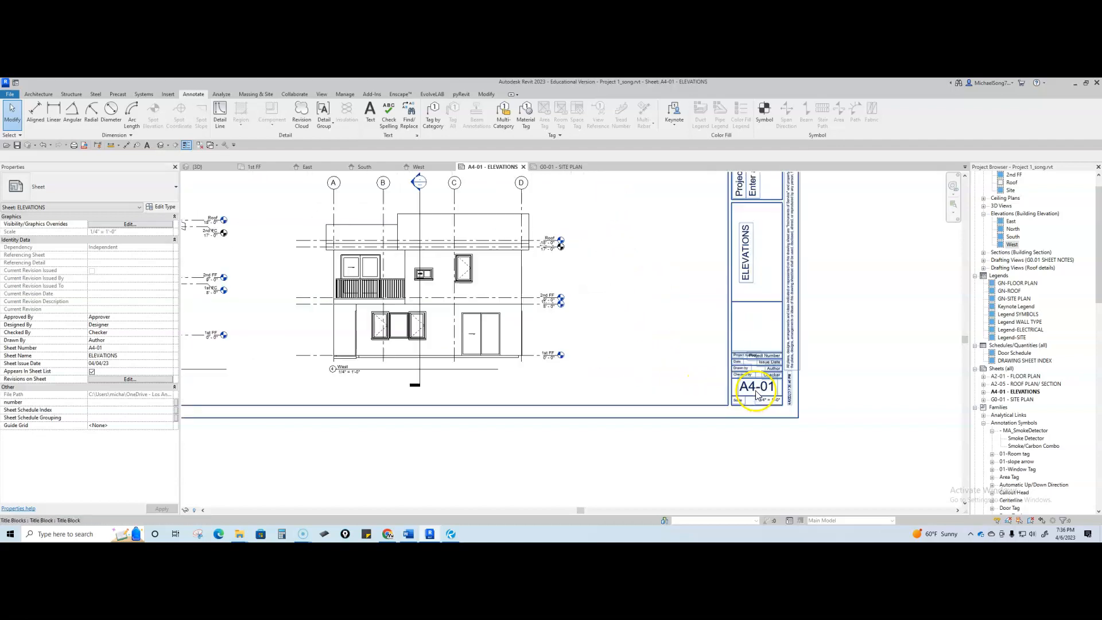
{"action": "scroll", "coordinate": [524, 386], "scroll_direction": "up", "scroll_amount": 4}
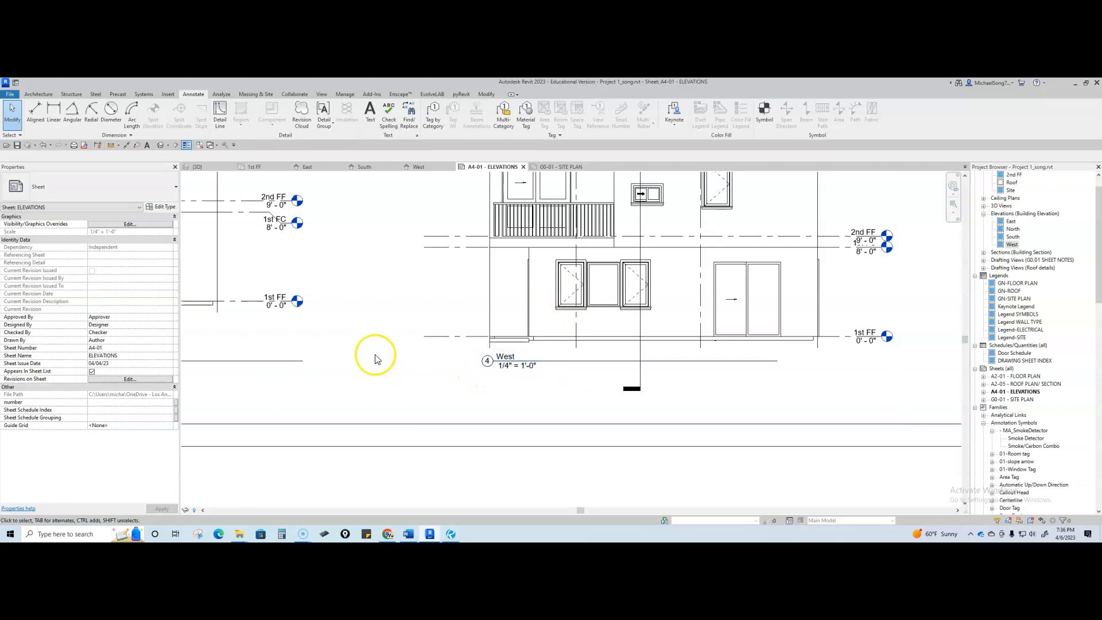
{"action": "left_click", "coordinate": [260, 167]}
{"action": "scroll", "coordinate": [561, 459], "scroll_direction": "up", "scroll_amount": 3}
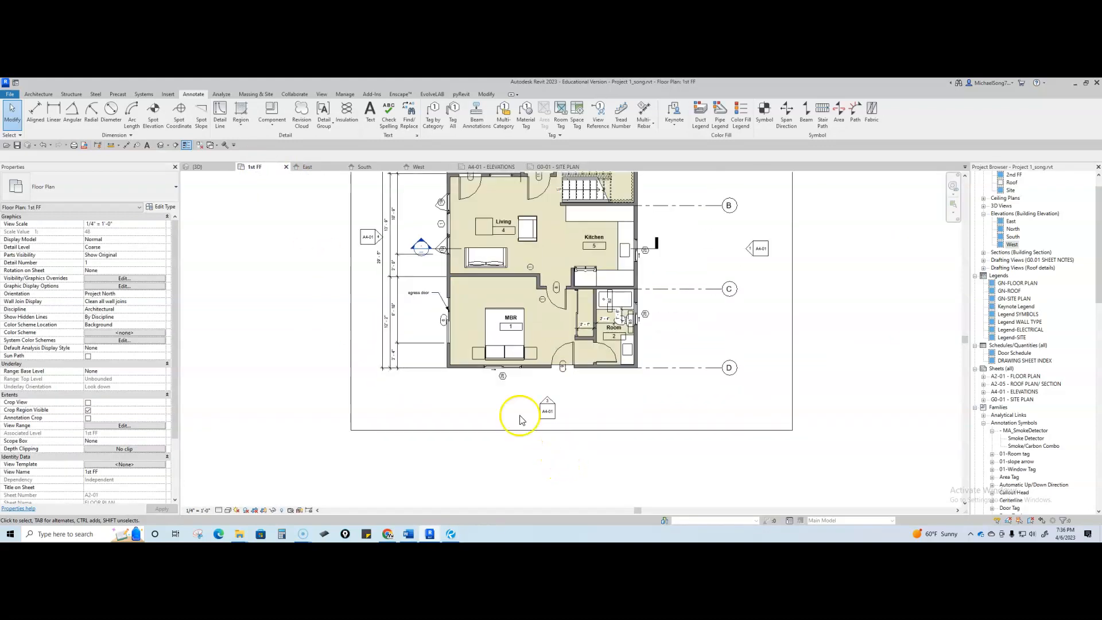
{"action": "scroll", "coordinate": [437, 317], "scroll_direction": "up", "scroll_amount": 4}
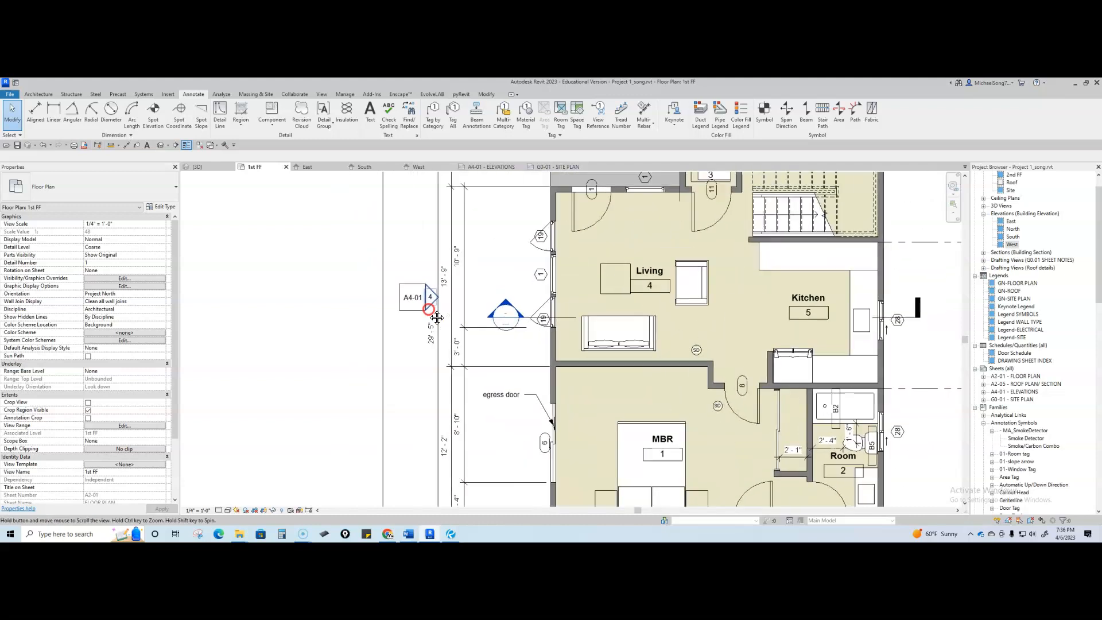
Step: Move the West elevation marker down along the house's west side on the 1st FF plan
{"action": "scroll", "coordinate": [436, 317], "scroll_direction": "up", "scroll_amount": 2}
{"action": "scroll", "coordinate": [433, 306], "scroll_direction": "down", "scroll_amount": 2}
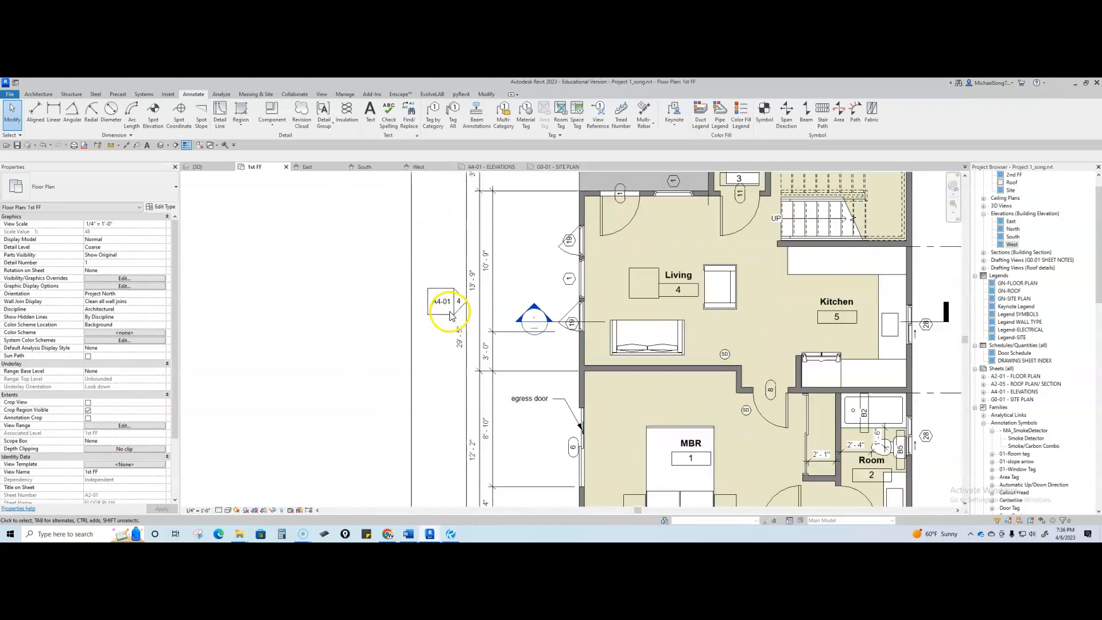
{"action": "left_click_drag", "start_coordinate": [443, 313], "coordinate": [440, 381]}
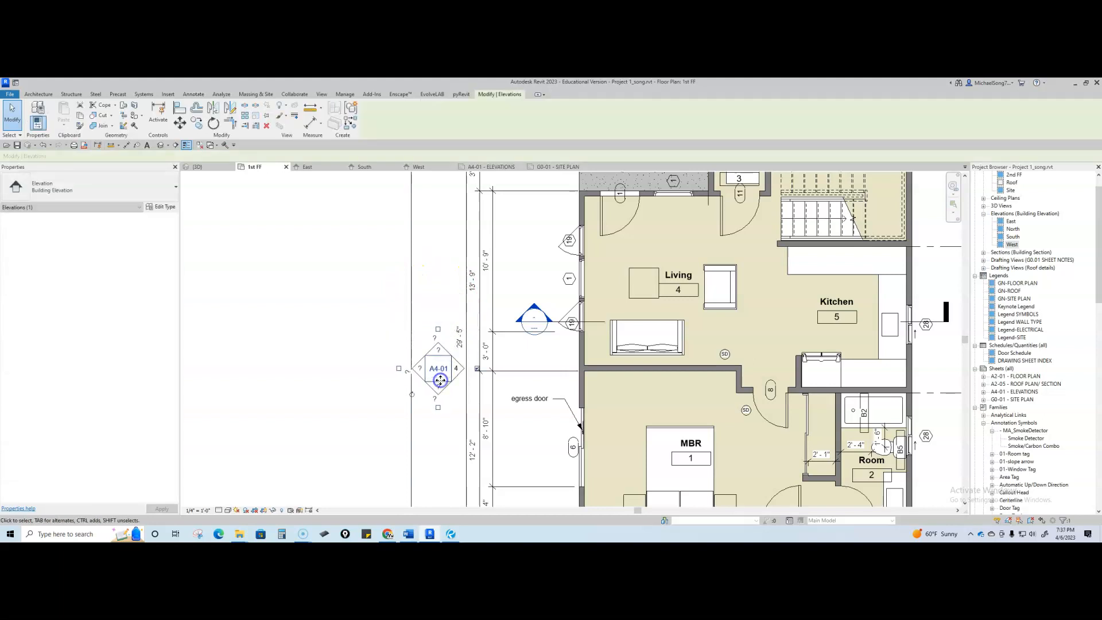
{"action": "left_click", "coordinate": [310, 380]}
{"action": "scroll", "coordinate": [309, 381], "scroll_direction": "down", "scroll_amount": 3}
{"action": "middle_click_drag", "start_coordinate": [508, 405], "coordinate": [510, 378]}
{"action": "scroll", "coordinate": [550, 400], "scroll_direction": "down", "scroll_amount": 2}
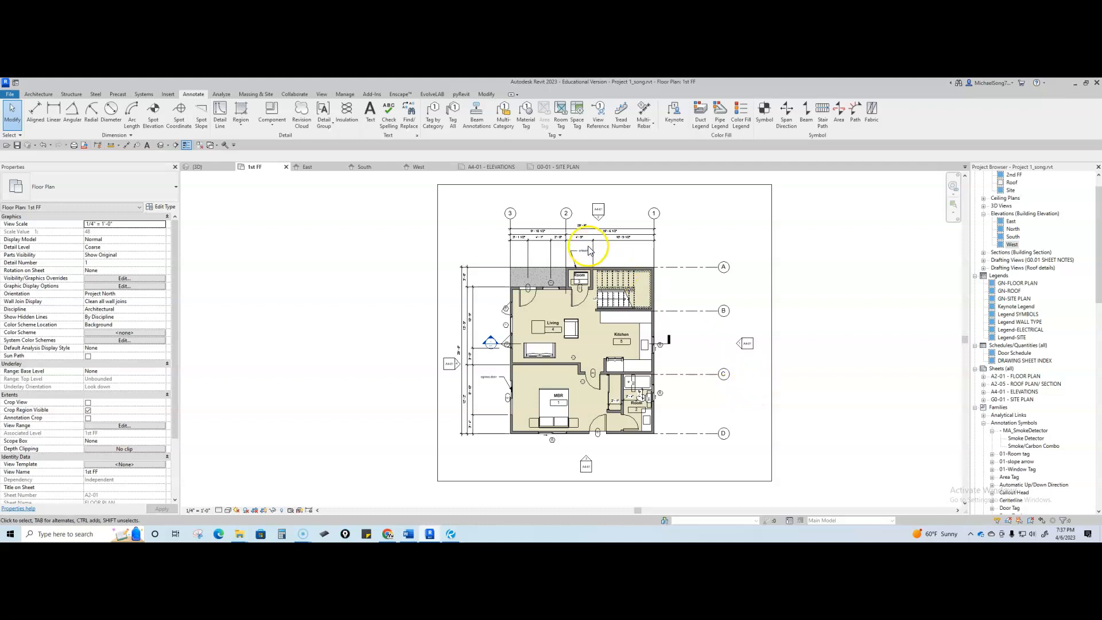
Step: Activate the North viewport on sheet A4-01 and add an elbow to the 2nd FC level head, separating it from the Roof label
{"action": "left_click", "coordinate": [492, 167]}
{"action": "scroll", "coordinate": [590, 270], "scroll_direction": "down", "scroll_amount": 5}
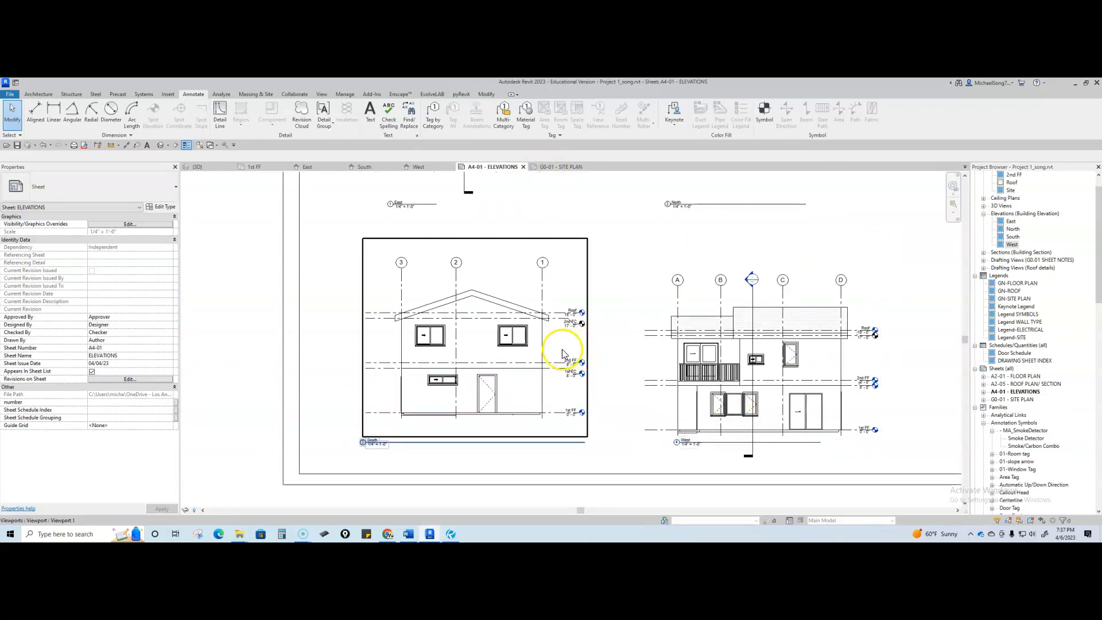
{"action": "scroll", "coordinate": [565, 367], "scroll_direction": "down", "scroll_amount": 4}
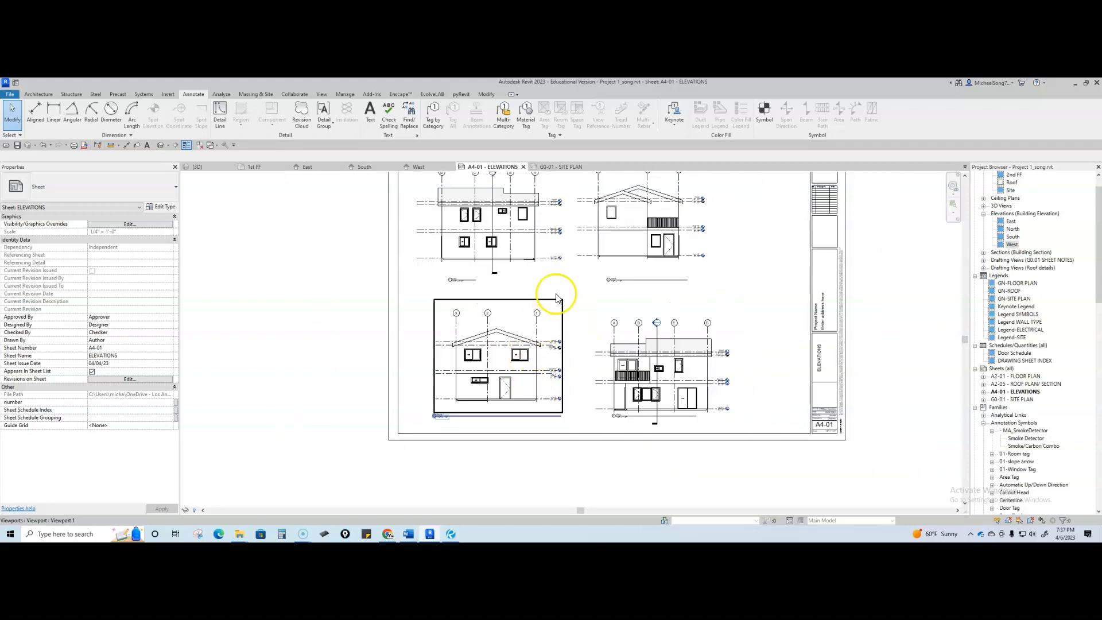
{"action": "scroll", "coordinate": [677, 196], "scroll_direction": "up", "scroll_amount": 6}
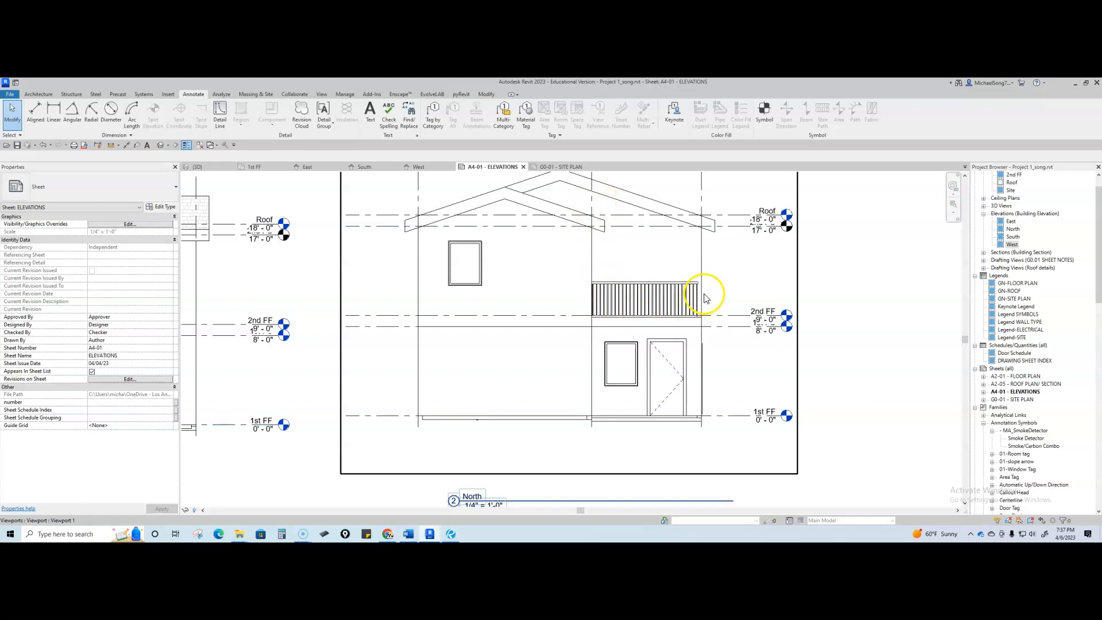
{"action": "middle_click_drag", "start_coordinate": [654, 234], "coordinate": [651, 293]}
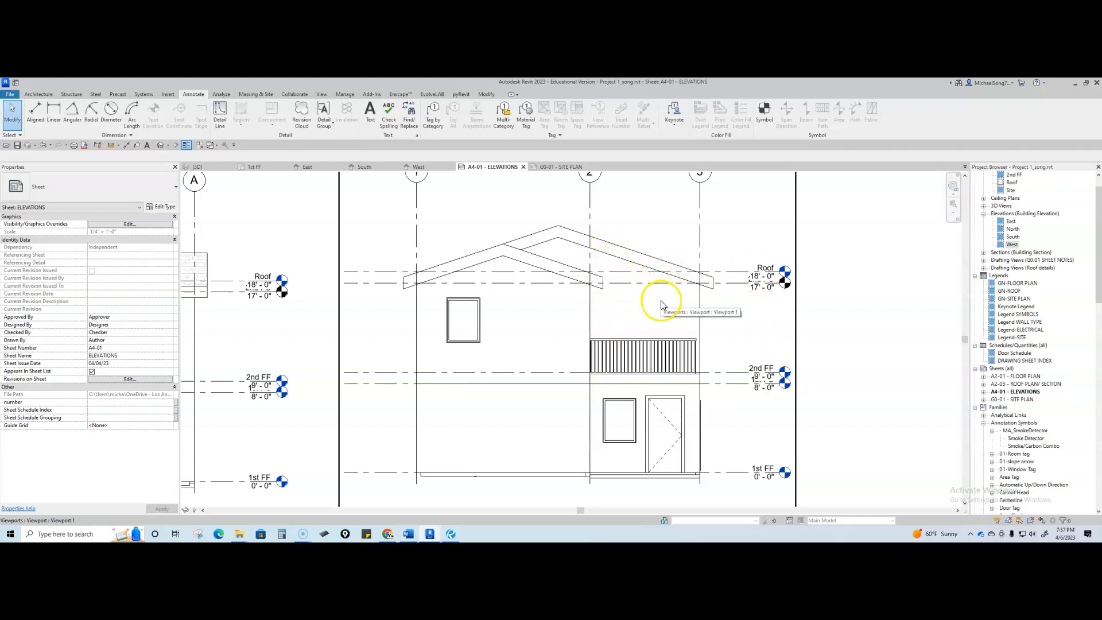
{"action": "double_click", "coordinate": [734, 300]}
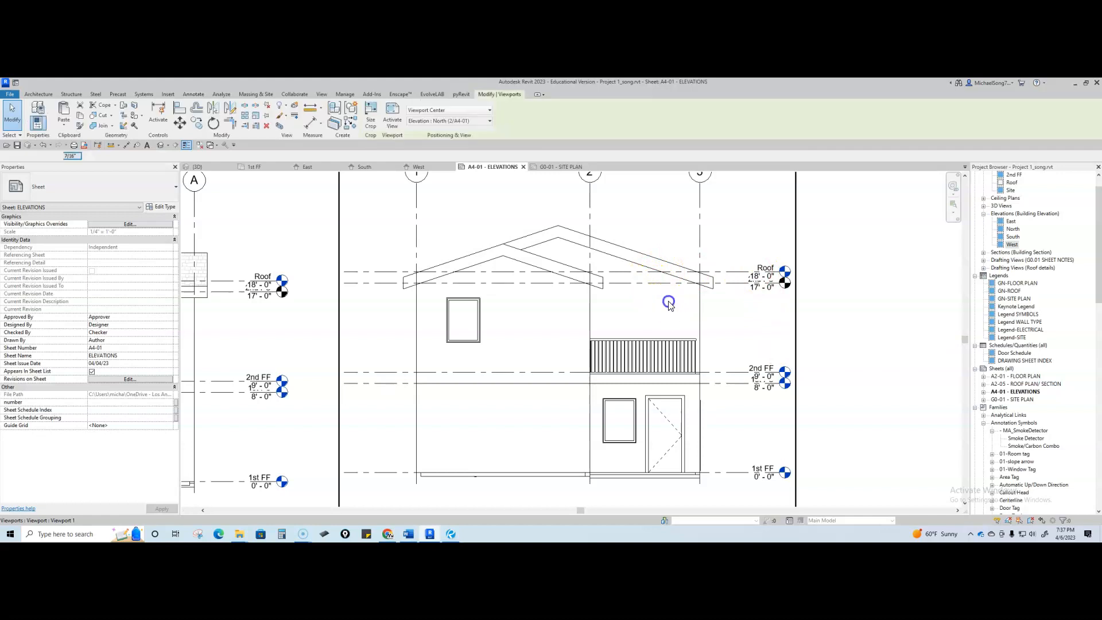
{"action": "left_click", "coordinate": [744, 283]}
{"action": "scroll", "coordinate": [747, 280], "scroll_direction": "up", "scroll_amount": 3}
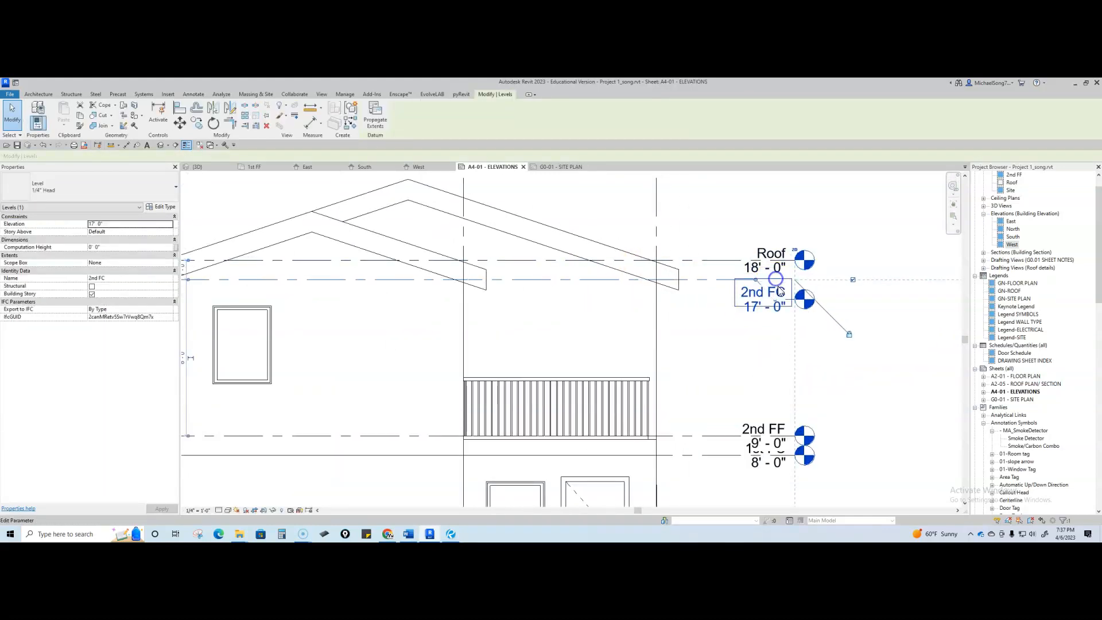
{"action": "key", "text": "Escape"}
{"action": "scroll", "coordinate": [721, 327], "scroll_direction": "down", "scroll_amount": 5}
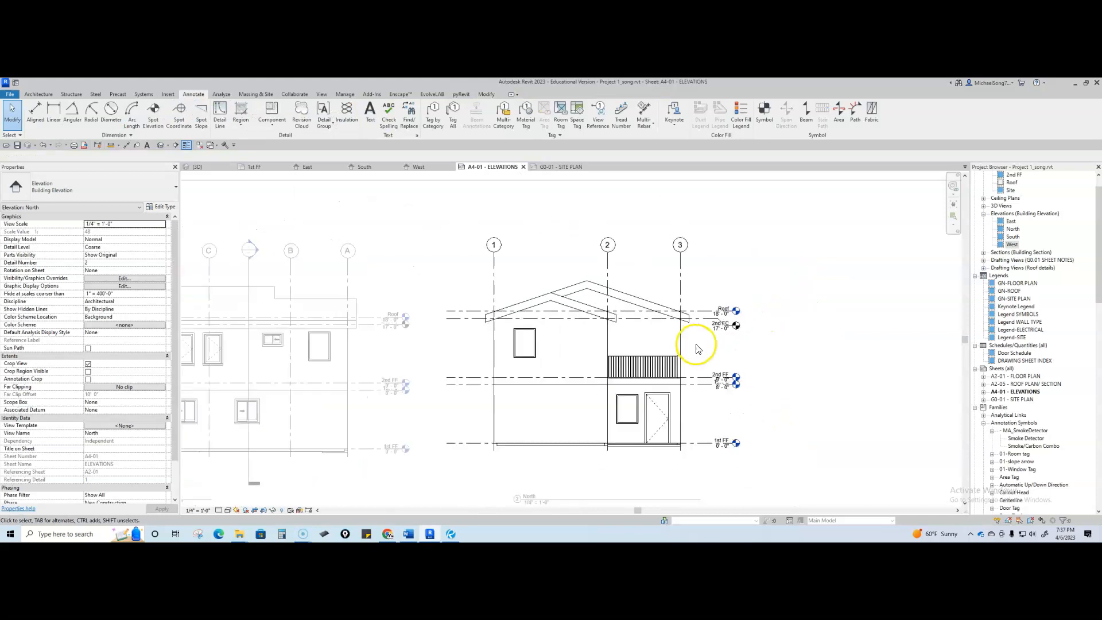
Step: Shorten the aligned level lines in the North elevation so they start just outside the house beside their heads
{"action": "left_click", "coordinate": [457, 318]}
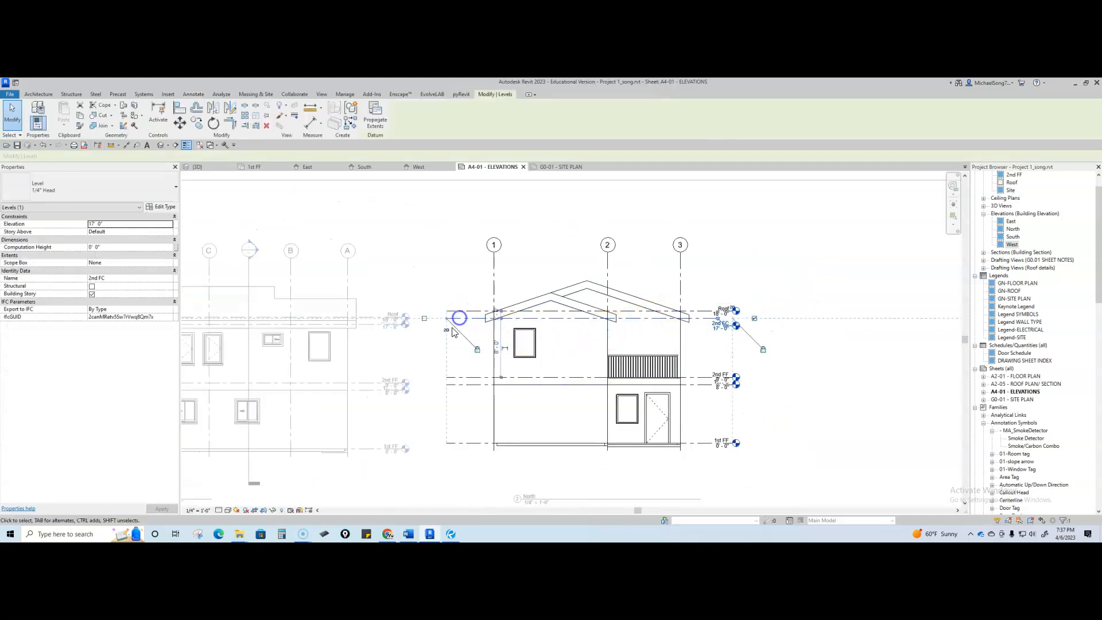
{"action": "left_click_drag", "start_coordinate": [458, 318], "coordinate": [695, 321]}
{"action": "left_click", "coordinate": [692, 389]}
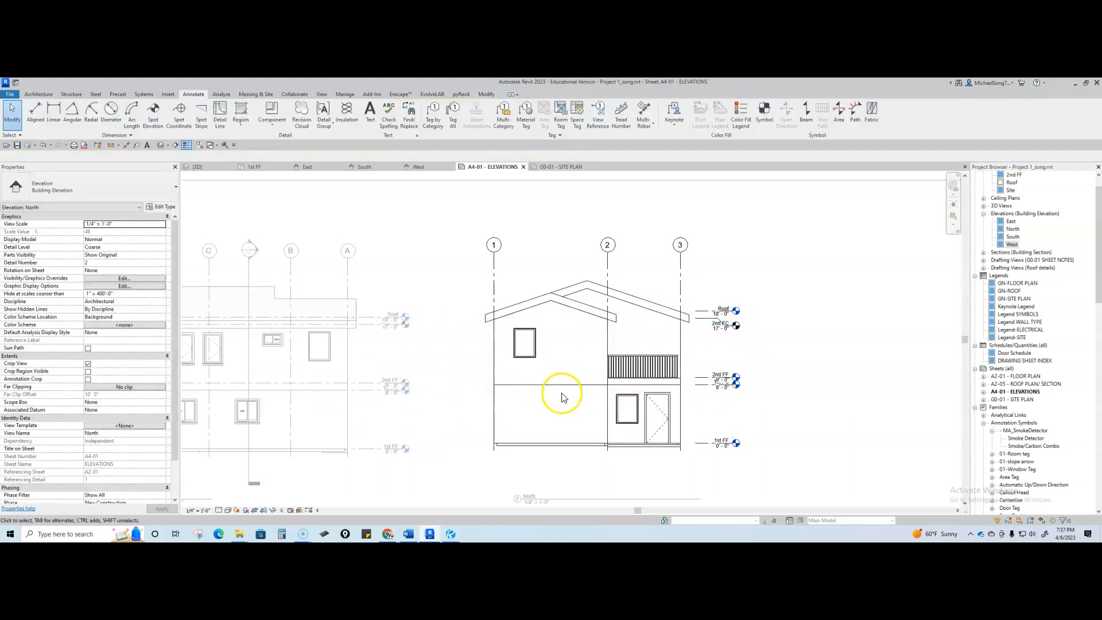
Step: Hide the 1st FC and Roof levels in the North elevation
{"action": "scroll", "coordinate": [710, 398], "scroll_direction": "up", "scroll_amount": 4}
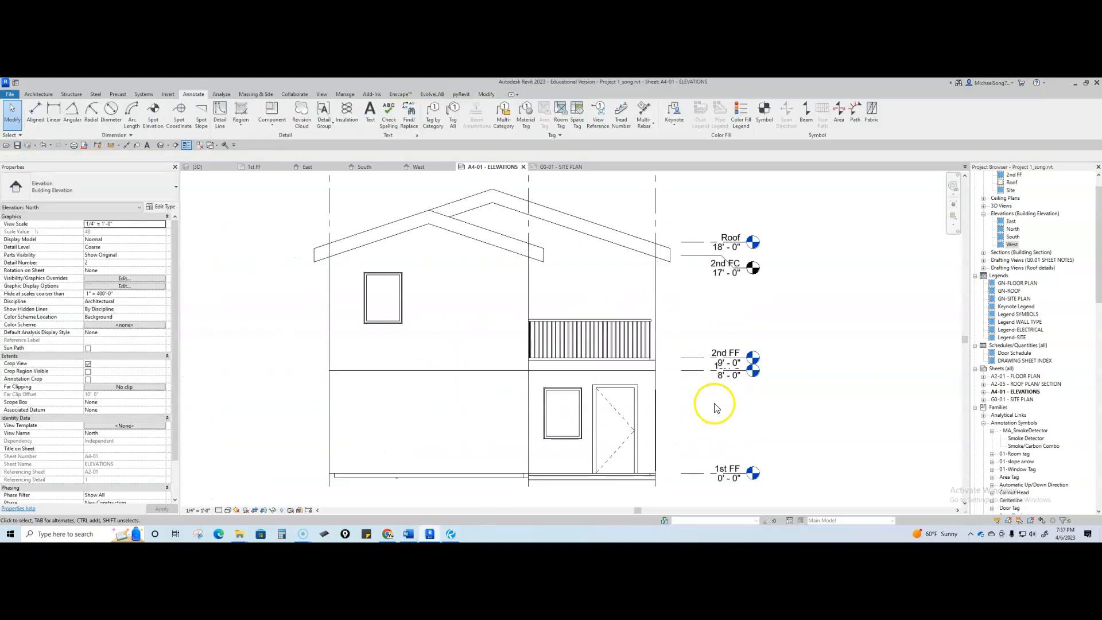
{"action": "left_click", "coordinate": [708, 366]}
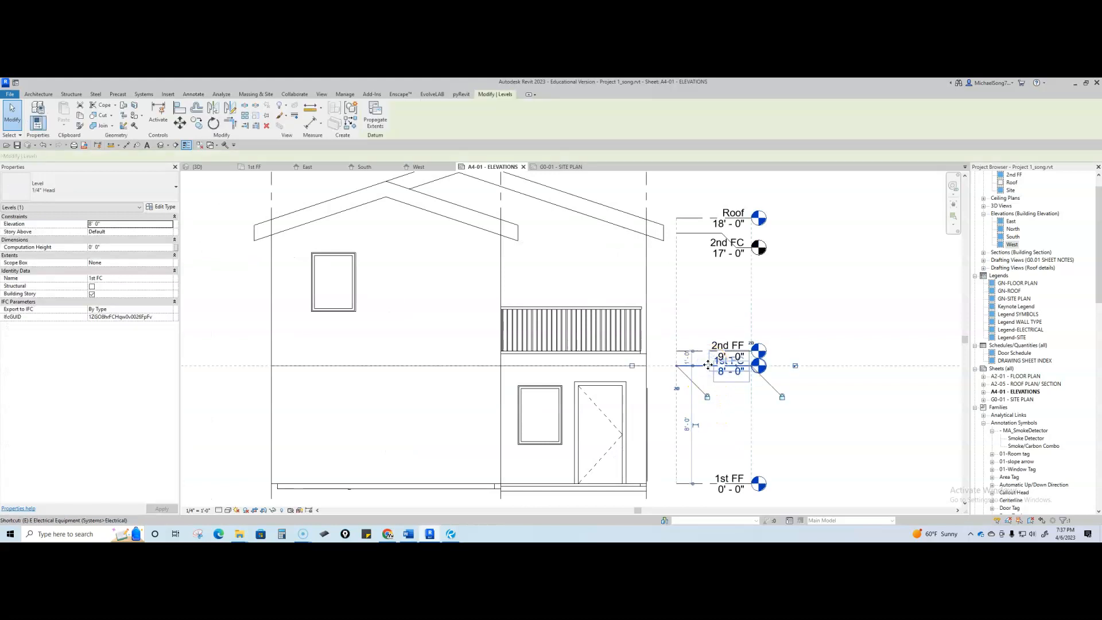
{"action": "key", "text": "Delete"}
{"action": "scroll", "coordinate": [740, 390], "scroll_direction": "down", "scroll_amount": 3}
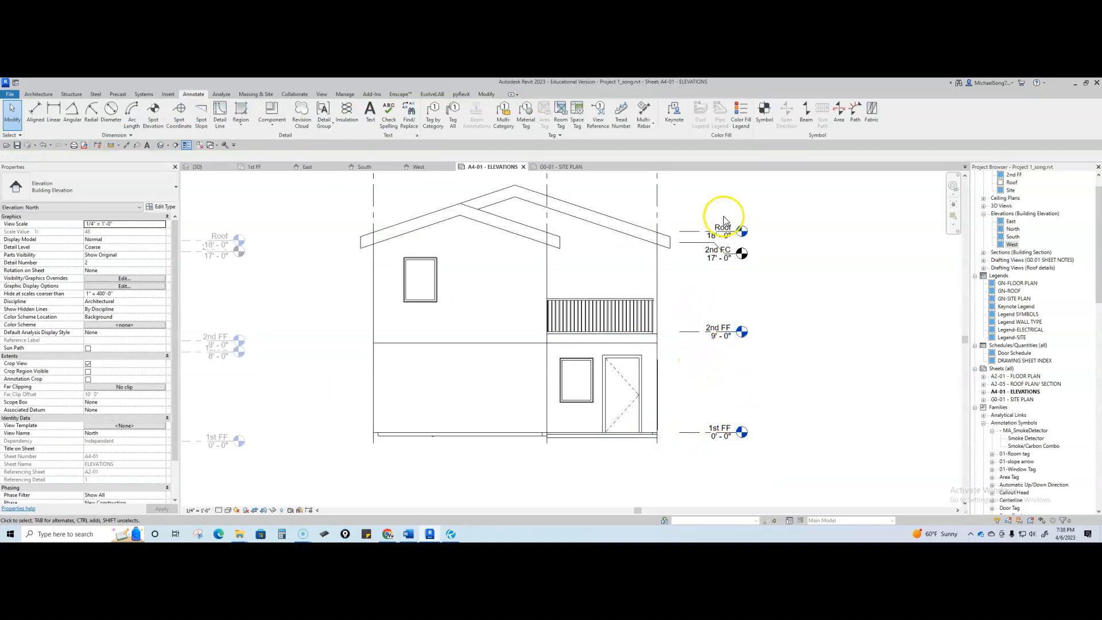
{"action": "left_click", "coordinate": [699, 233]}
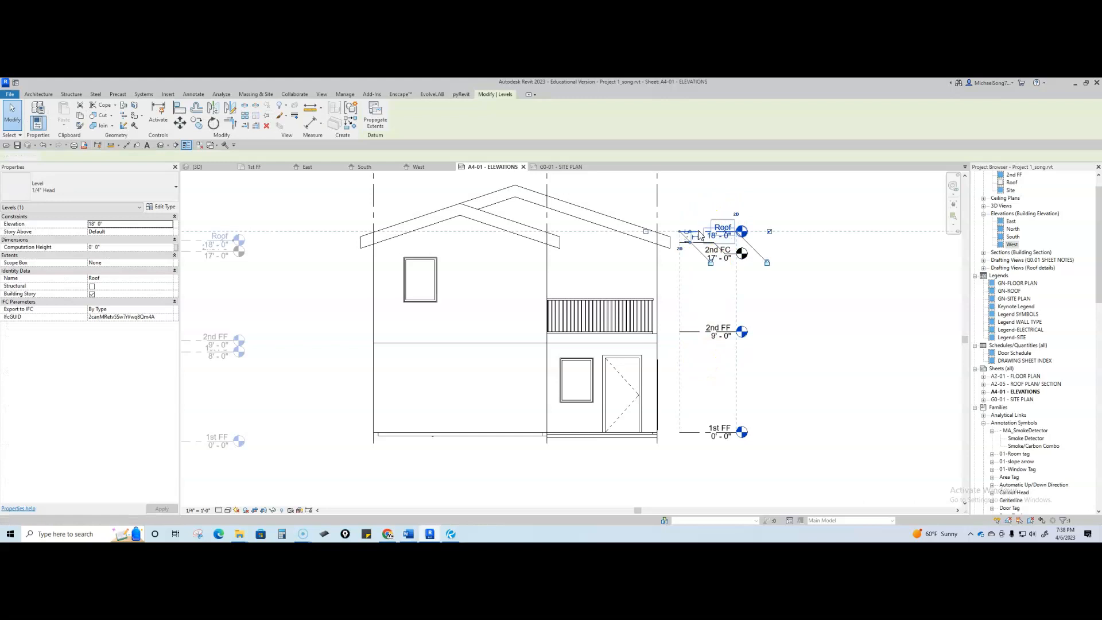
{"action": "left_click", "coordinate": [705, 275]}
{"action": "scroll", "coordinate": [706, 281], "scroll_direction": "down", "scroll_amount": 2}
{"action": "middle_click_drag", "start_coordinate": [706, 287], "coordinate": [757, 321]}
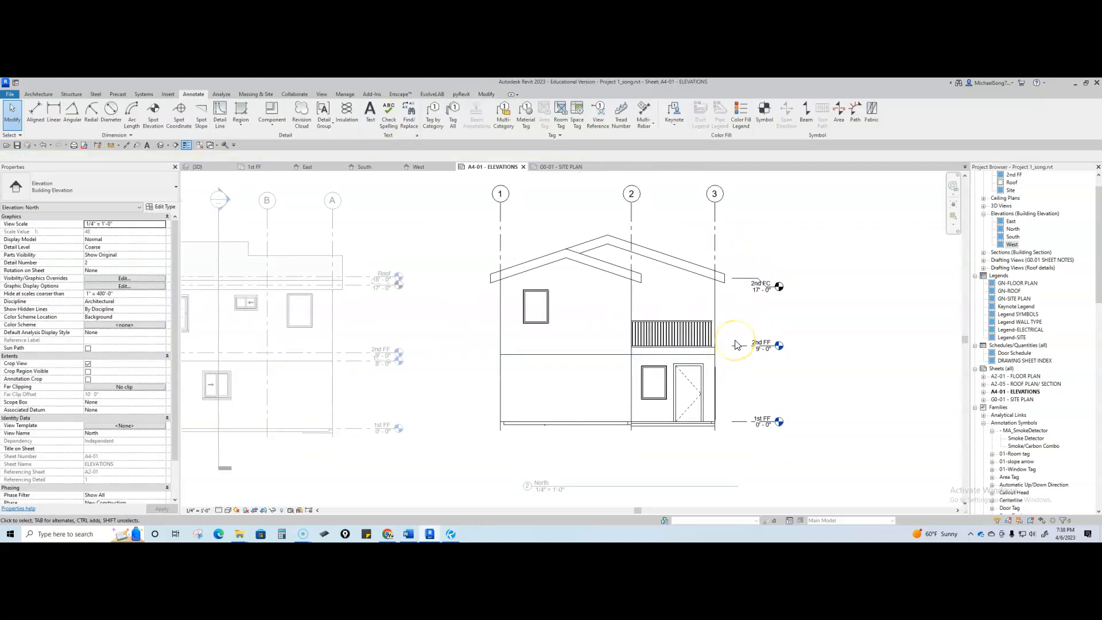
Step: Shorten the grid lines in the North elevation so they end above the roof
{"action": "left_click", "coordinate": [715, 227]}
{"action": "left_click_drag", "start_coordinate": [715, 430], "coordinate": [706, 231]}
{"action": "key", "text": "Escape"}
{"action": "scroll", "coordinate": [719, 258], "scroll_direction": "down", "scroll_amount": 3}
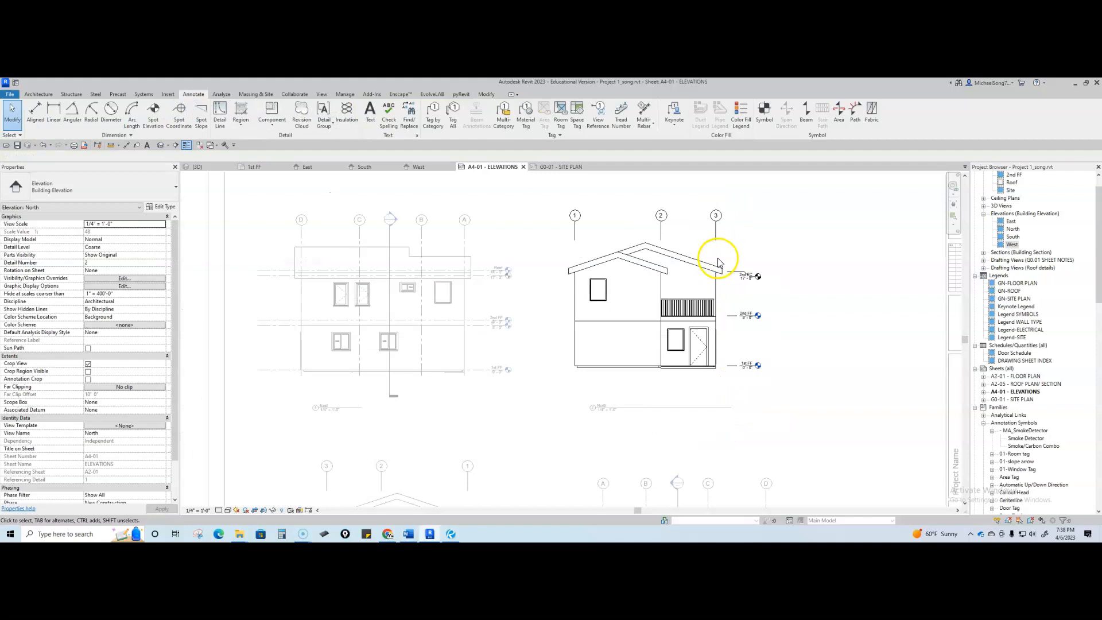
{"action": "middle_click_drag", "start_coordinate": [615, 245], "coordinate": [624, 252]}
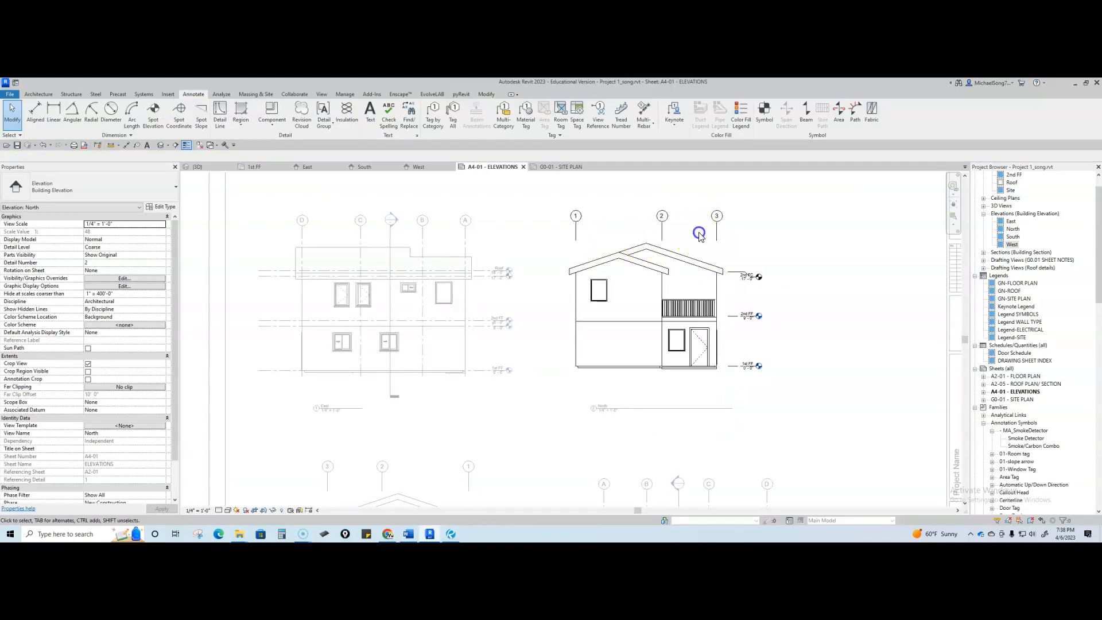
Step: Hide all grids visible in the North elevation and deactivate its viewport
{"action": "left_click", "coordinate": [716, 229]}
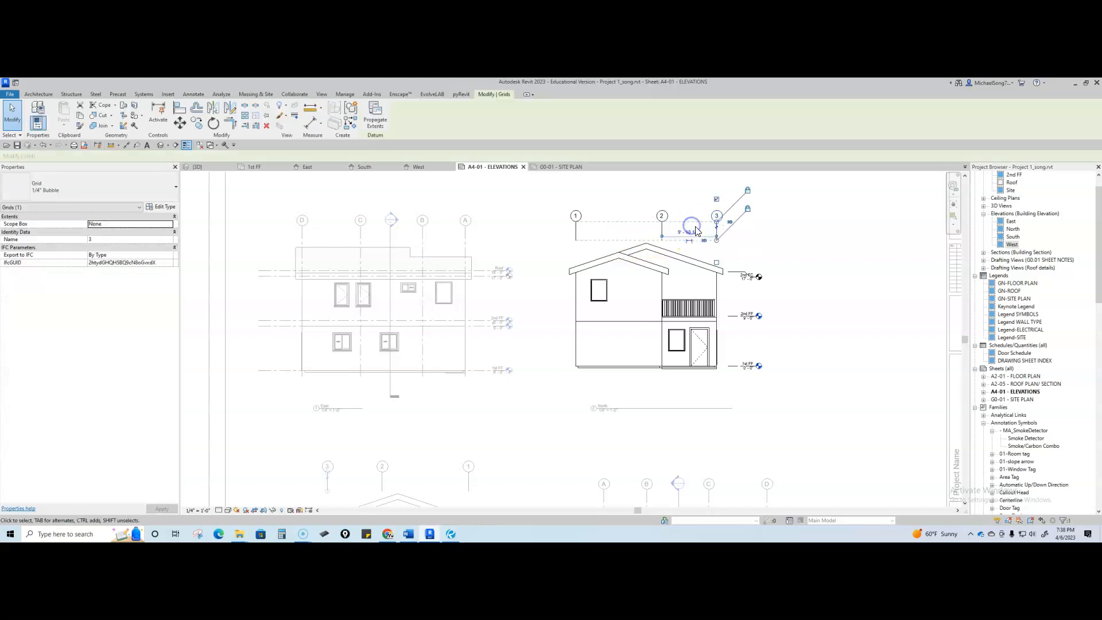
{"action": "right_click", "coordinate": [696, 228]}
{"action": "left_click", "coordinate": [754, 370]}
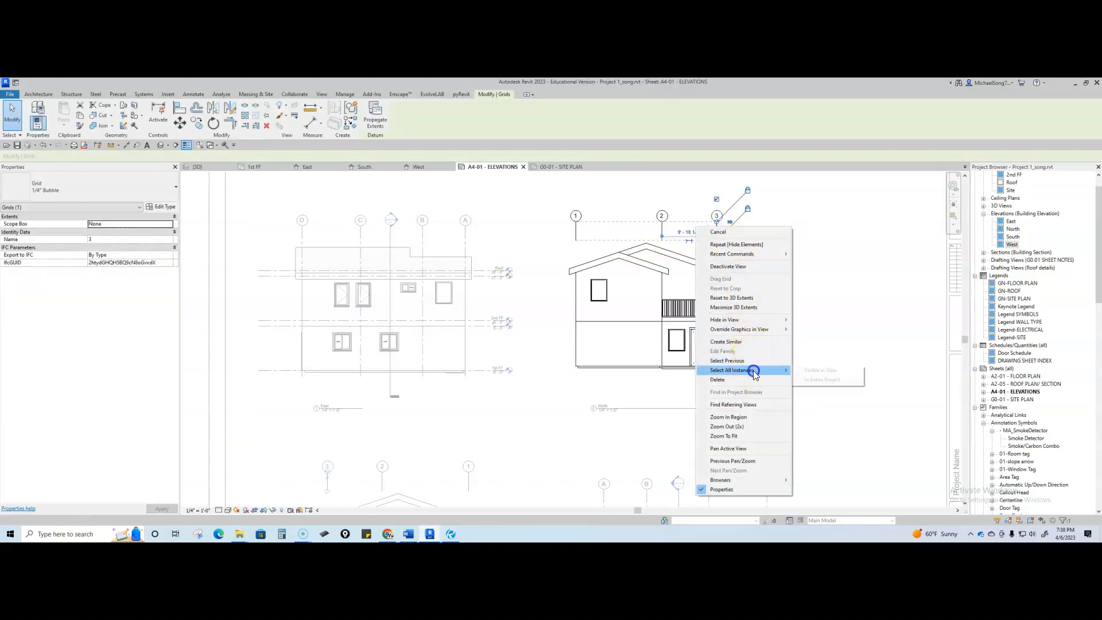
{"action": "left_click", "coordinate": [818, 372]}
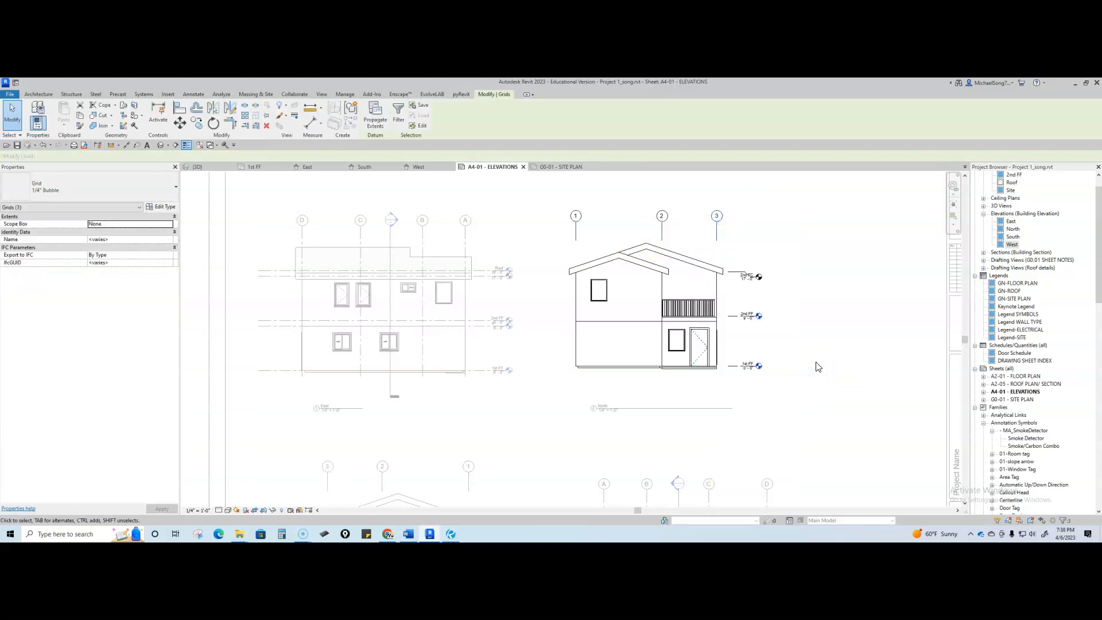
{"action": "key", "text": "Escape"}
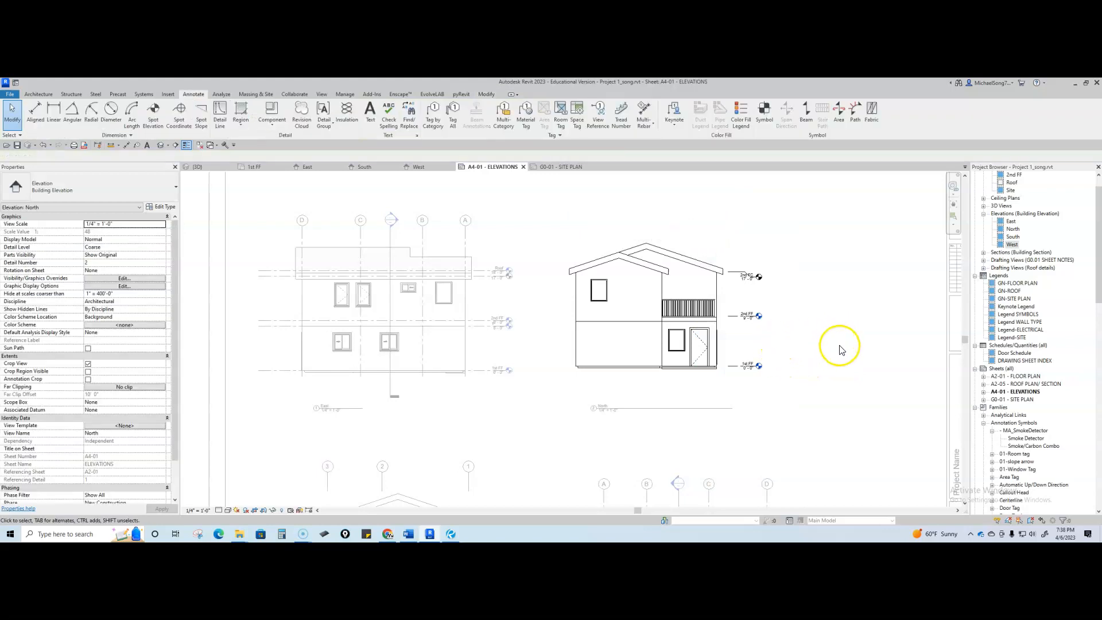
{"action": "double_click", "coordinate": [863, 370]}
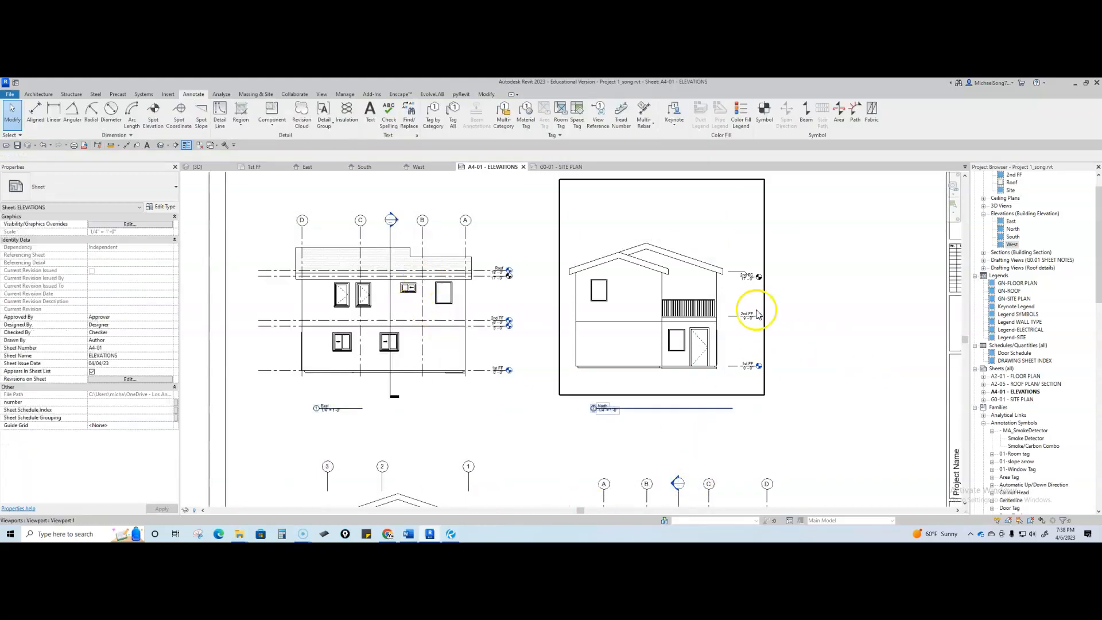
Step: Reactivate the North viewport for editing and frame the upper wall above the balcony
{"action": "scroll", "coordinate": [667, 281], "scroll_direction": "up", "scroll_amount": 3}
{"action": "scroll", "coordinate": [695, 290], "scroll_direction": "up", "scroll_amount": 3}
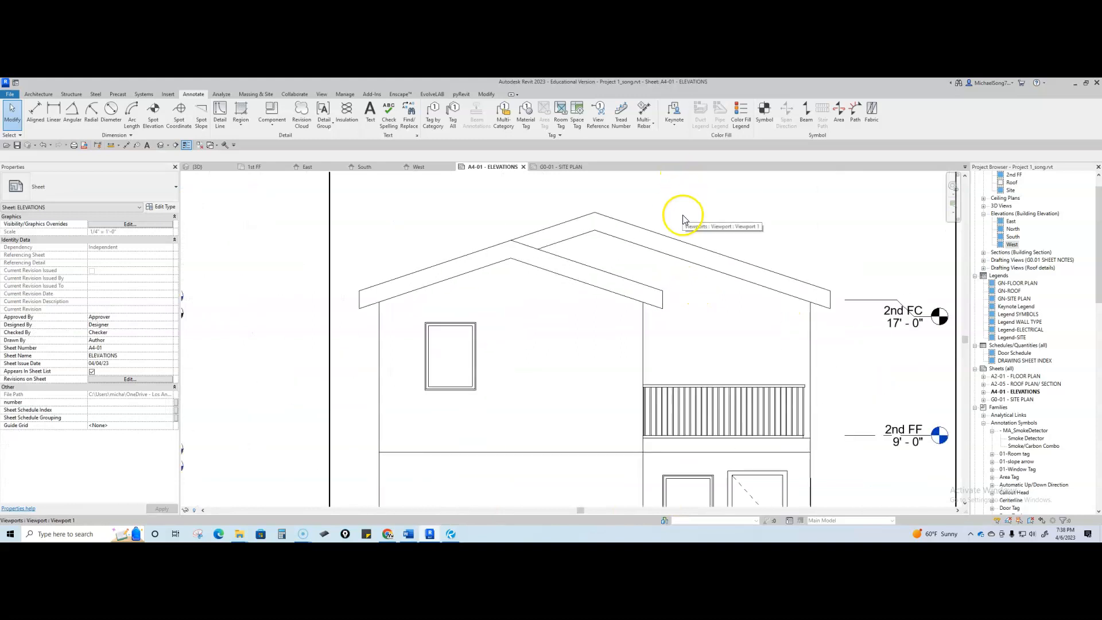
{"action": "left_click", "coordinate": [702, 310]}
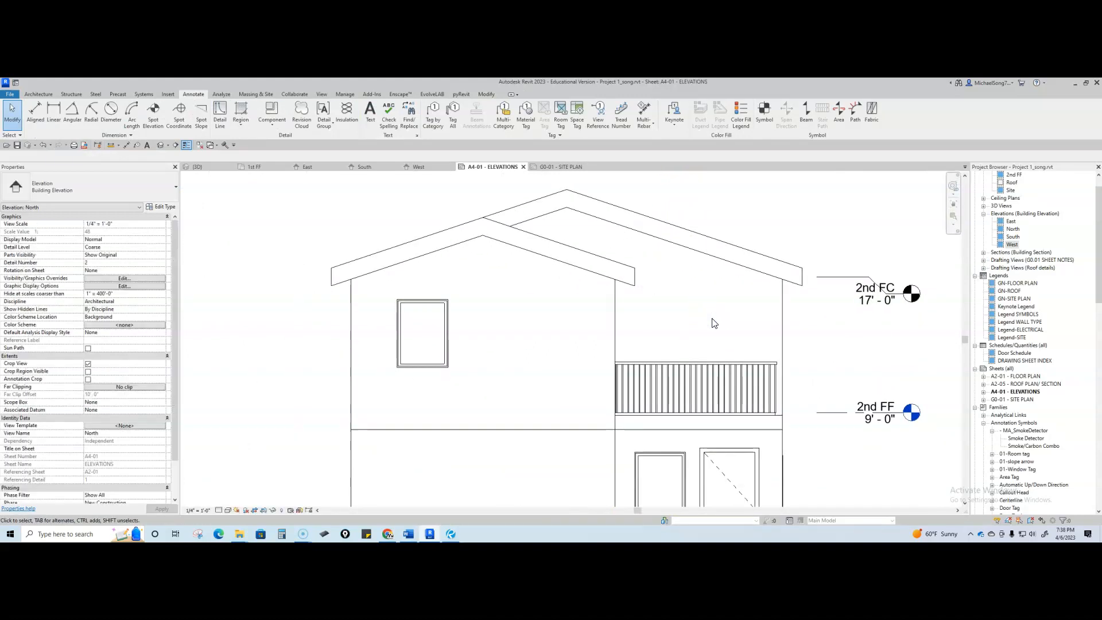
{"action": "scroll", "coordinate": [713, 319], "scroll_direction": "down", "scroll_amount": 3}
{"action": "scroll", "coordinate": [715, 325], "scroll_direction": "up", "scroll_amount": 2}
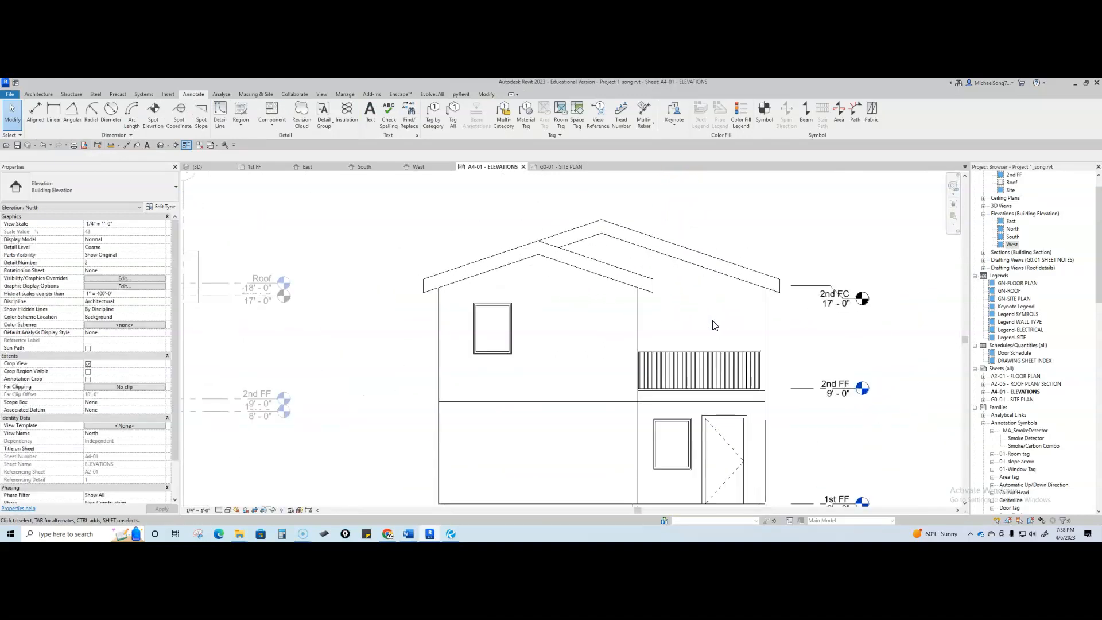
{"action": "middle_click_drag", "start_coordinate": [714, 333], "coordinate": [671, 320]}
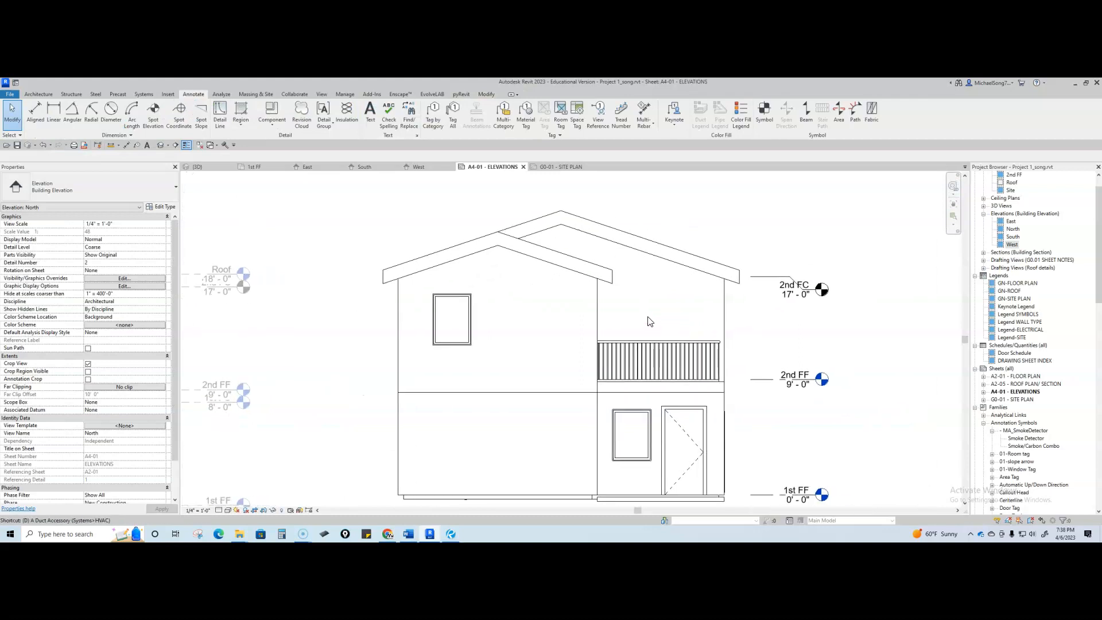
Step: Draw one vertical and three horizontal thin detail lines on the wall above the balcony railing
{"action": "key", "text": "d"}
{"action": "key", "text": "l"}
{"action": "left_click", "coordinate": [625, 327]}
{"action": "left_click", "coordinate": [625, 253]}
{"action": "key", "text": "Escape"}
{"action": "left_click", "coordinate": [687, 272]}
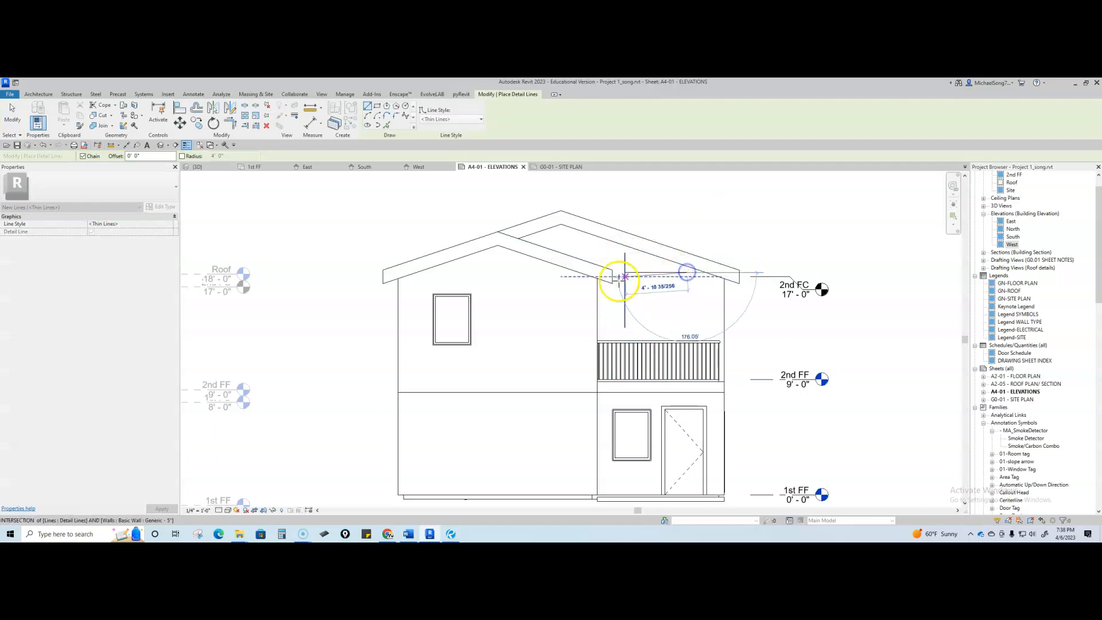
{"action": "left_click", "coordinate": [625, 281]}
{"action": "left_click", "coordinate": [702, 280]}
{"action": "key", "text": "Escape"}
{"action": "left_click", "coordinate": [627, 291]}
{"action": "key", "text": "Escape"}
{"action": "key", "text": "Escape"}
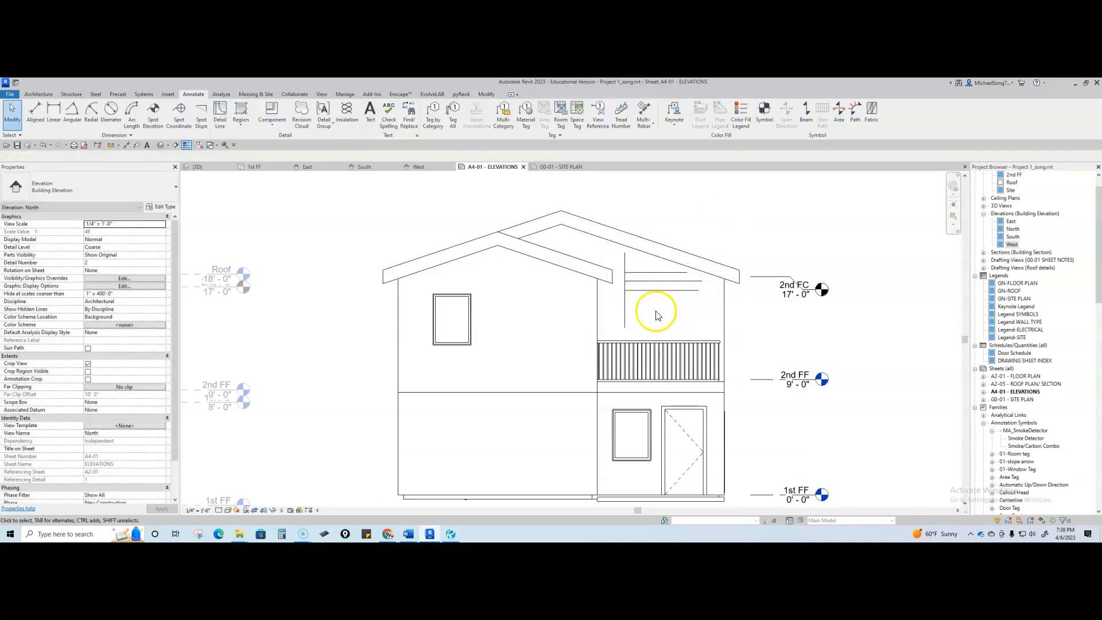
Step: Delete the trial detail lines from the wall above the balcony railing
{"action": "left_click", "coordinate": [639, 291]}
{"action": "key", "text": "Delete"}
{"action": "left_click", "coordinate": [641, 281]}
{"action": "key", "text": "Delete"}
{"action": "left_click", "coordinate": [639, 274]}
{"action": "key", "text": "Delete"}
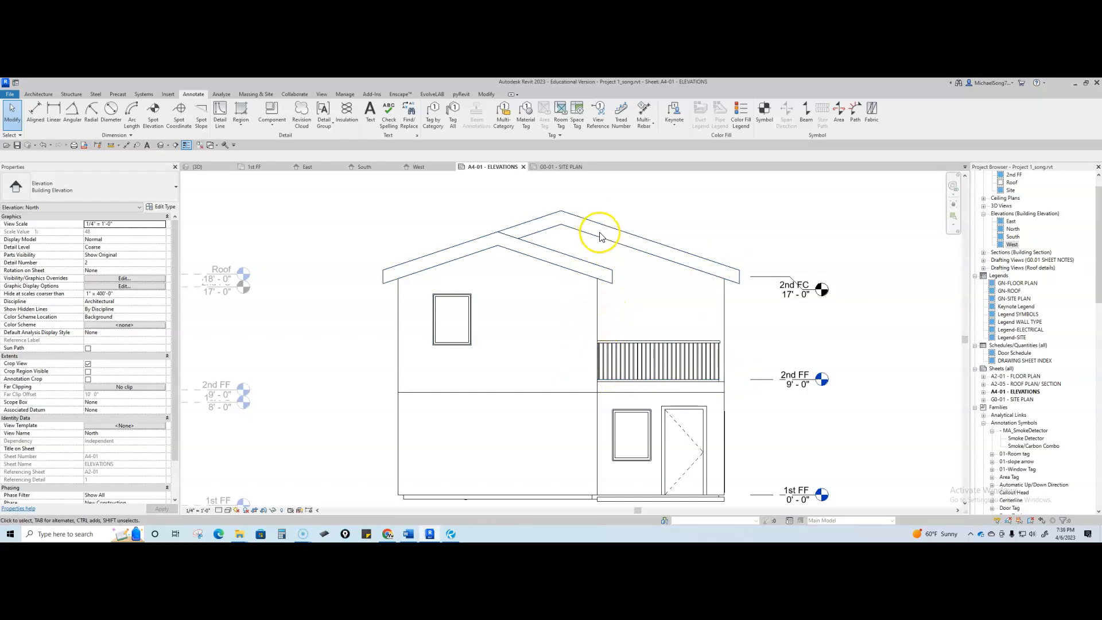
Step: Start a filled region and pick its boundary from the roof undersides, both wall edges and the balcony floor line in the North elevation
{"action": "left_click", "coordinate": [243, 114]}
{"action": "left_click", "coordinate": [252, 136]}
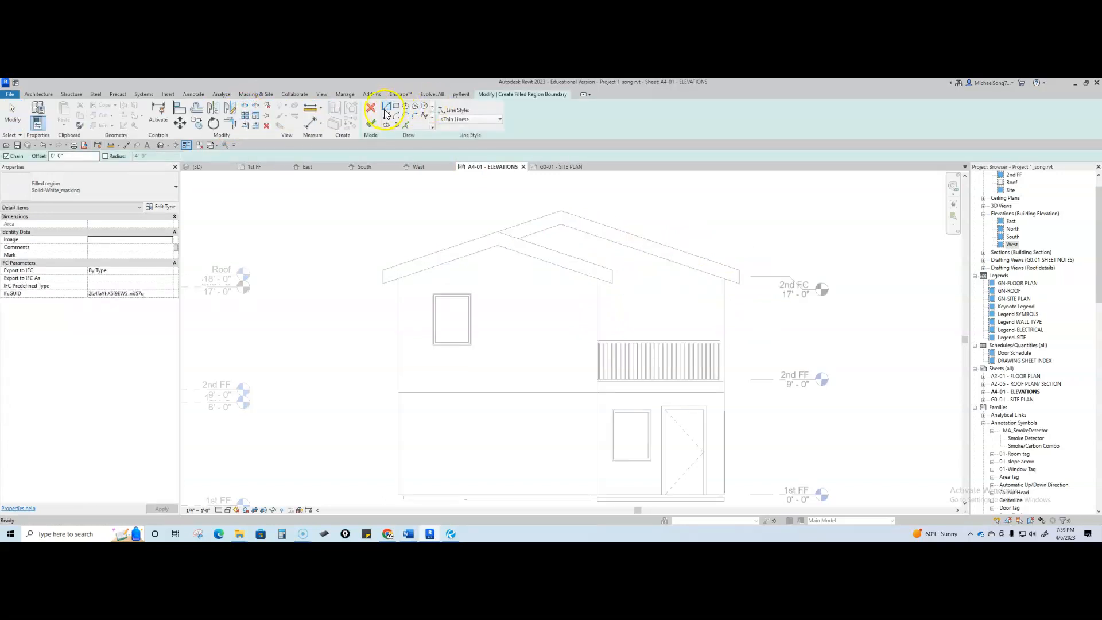
{"action": "left_click", "coordinate": [405, 125]}
{"action": "left_click", "coordinate": [629, 248]}
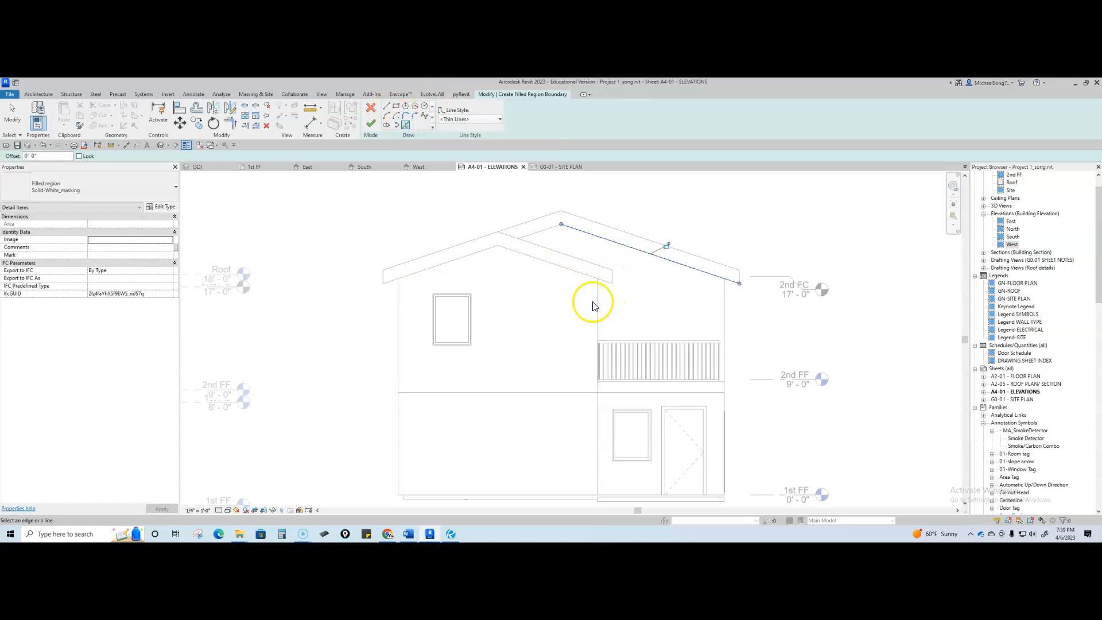
{"action": "left_click", "coordinate": [607, 285]}
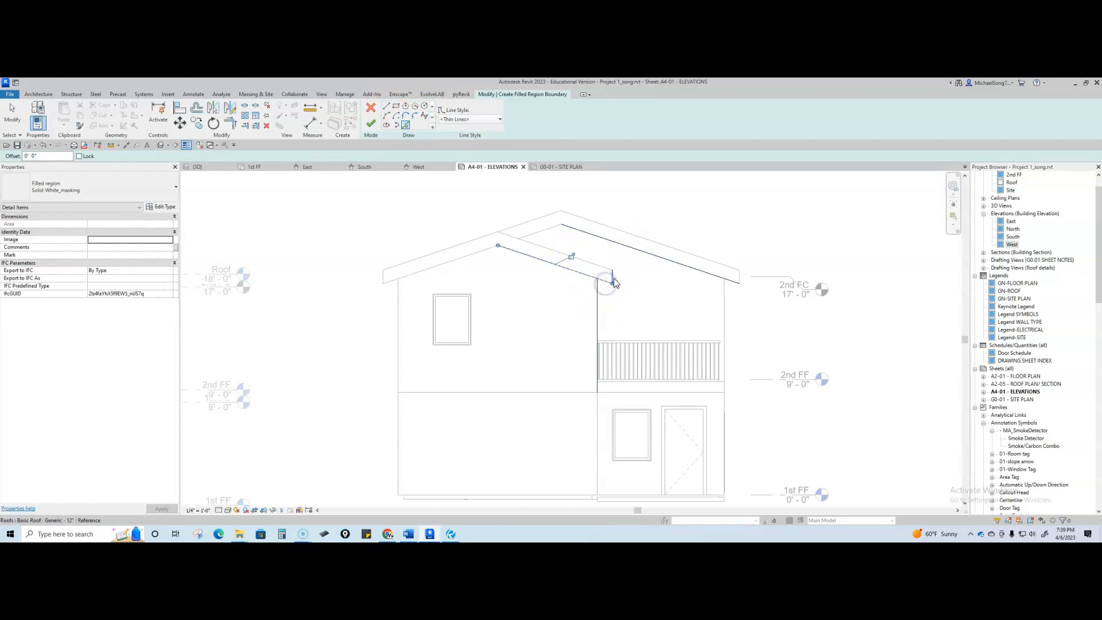
{"action": "left_click", "coordinate": [722, 307]}
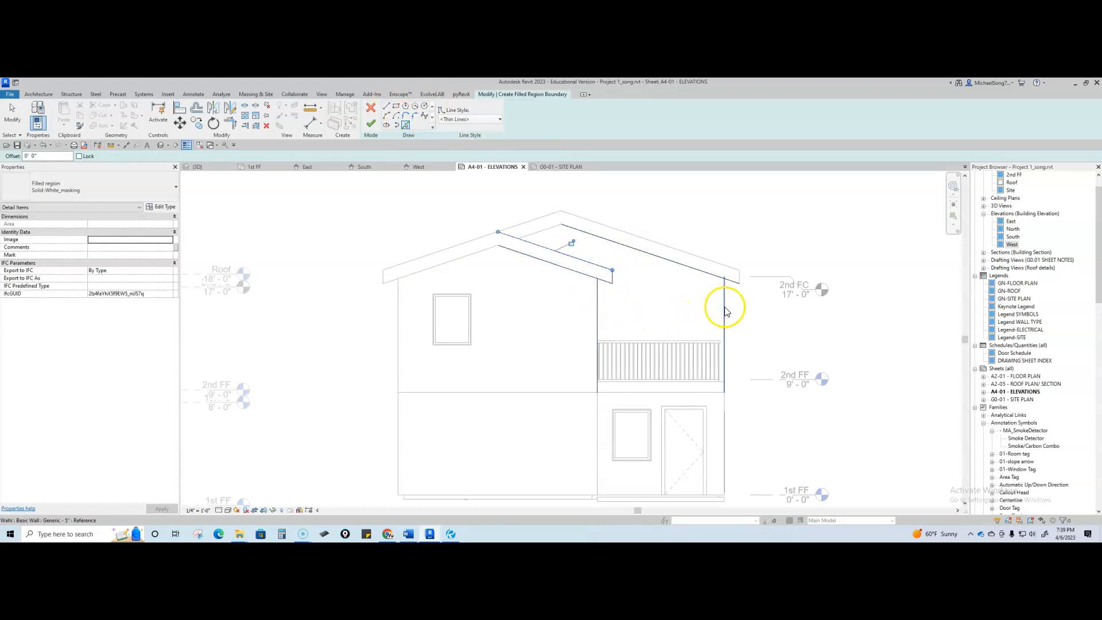
{"action": "scroll", "coordinate": [635, 386], "scroll_direction": "up", "scroll_amount": 2}
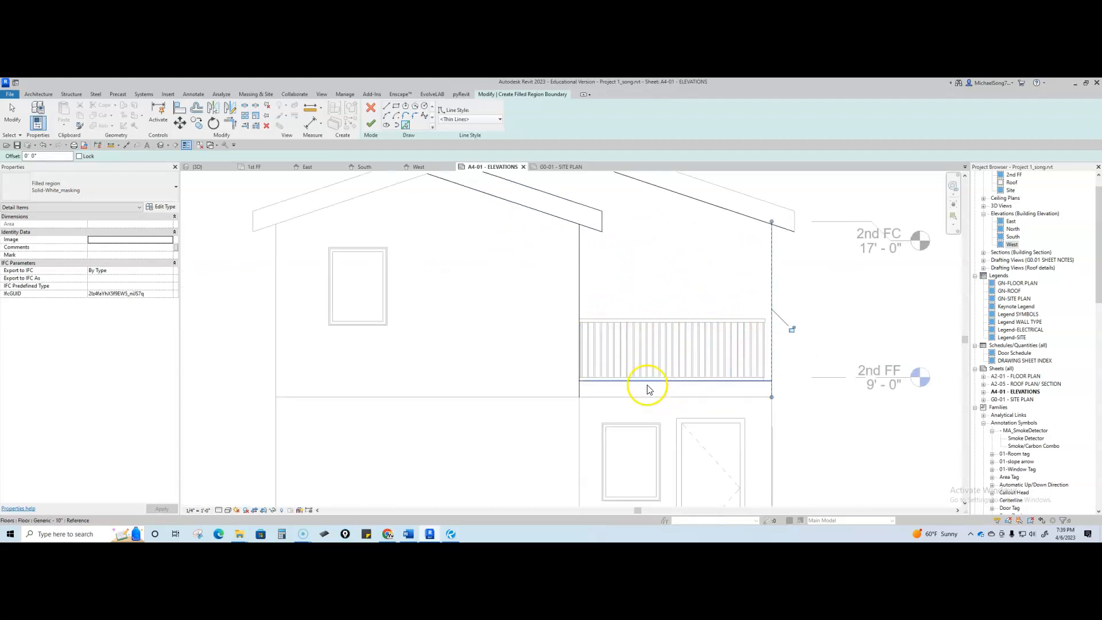
{"action": "left_click", "coordinate": [645, 381]}
Step: Trim the region's boundary lines into corners where the balcony floor line meets the two vertical wall edges
{"action": "key", "text": "t"}
{"action": "key", "text": "r"}
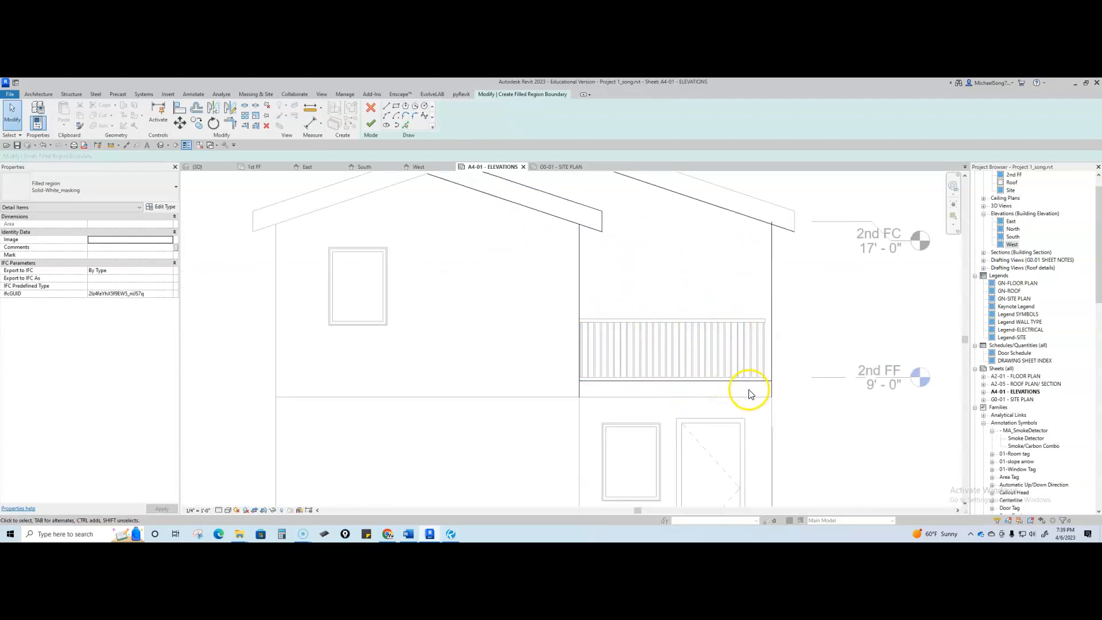
{"action": "left_click", "coordinate": [745, 382]}
{"action": "left_click", "coordinate": [770, 369]}
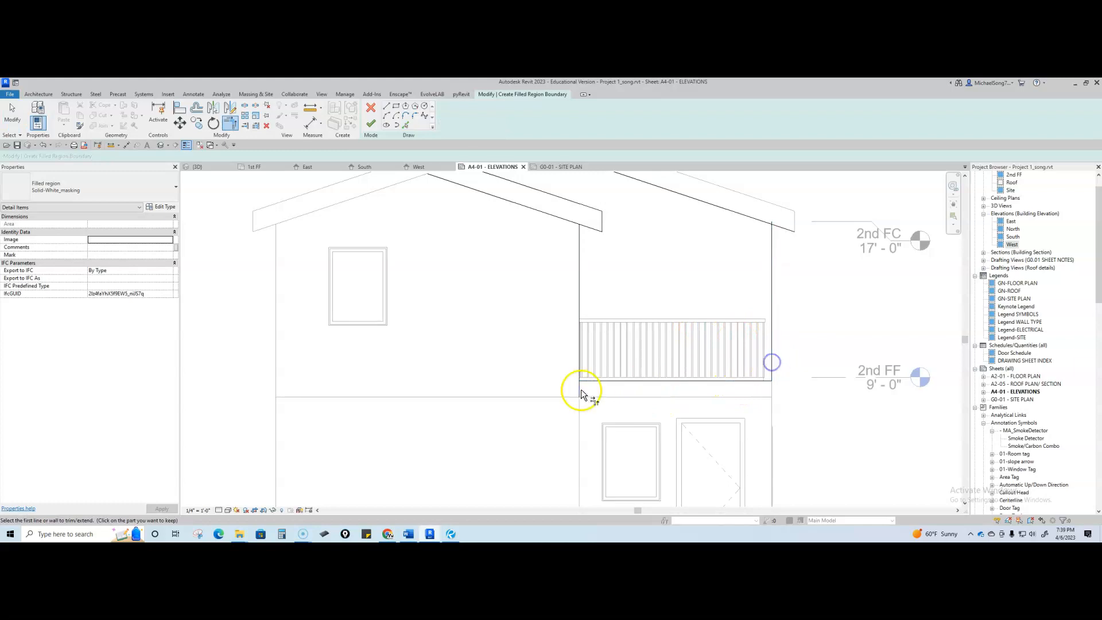
{"action": "left_click", "coordinate": [604, 382]}
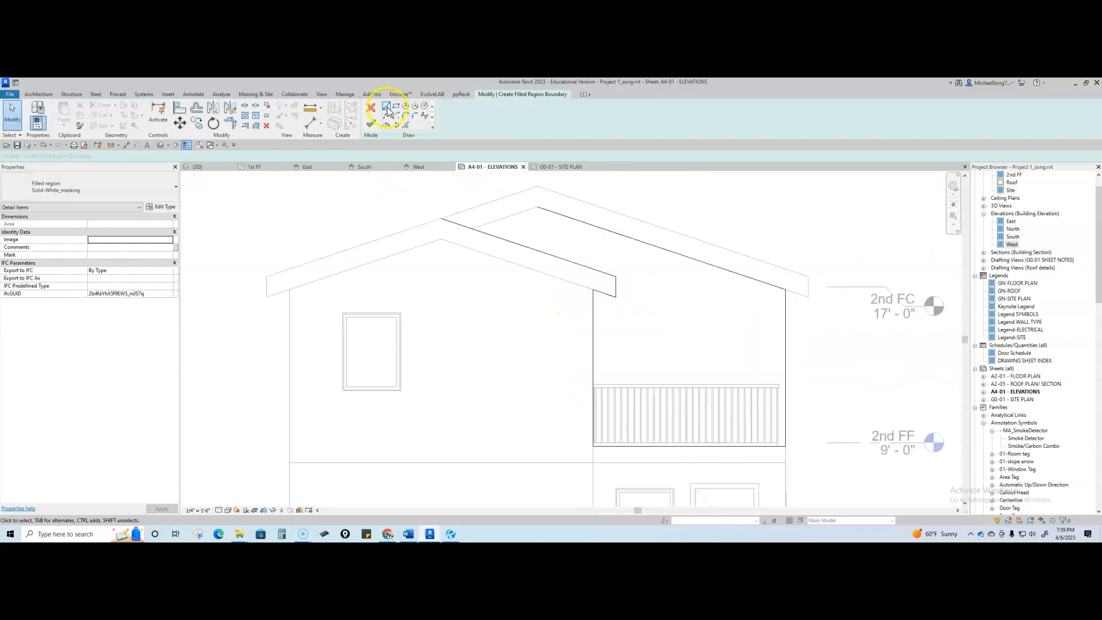
Step: Draw a vertical boundary line above the lower roof's eave to the upper roof's underside and trim the outline closed
{"action": "left_click", "coordinate": [387, 107]}
{"action": "left_click", "coordinate": [593, 226]}
{"action": "key", "text": "Escape"}
{"action": "key", "text": "Escape"}
{"action": "key", "text": "t"}
{"action": "key", "text": "r"}
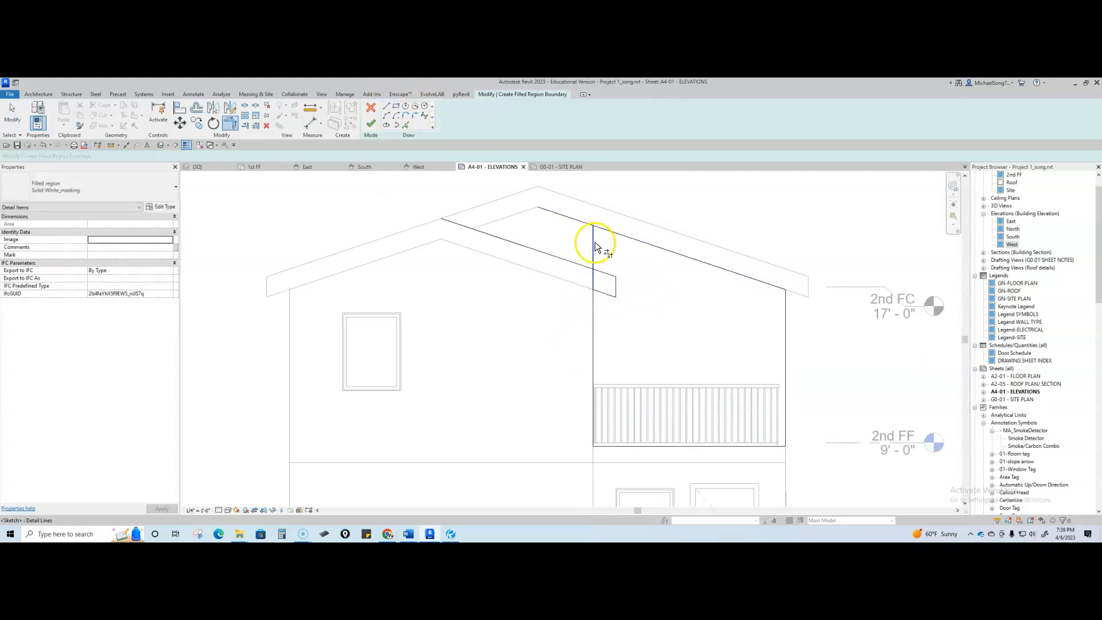
{"action": "scroll", "coordinate": [603, 252], "scroll_direction": "down", "scroll_amount": 1}
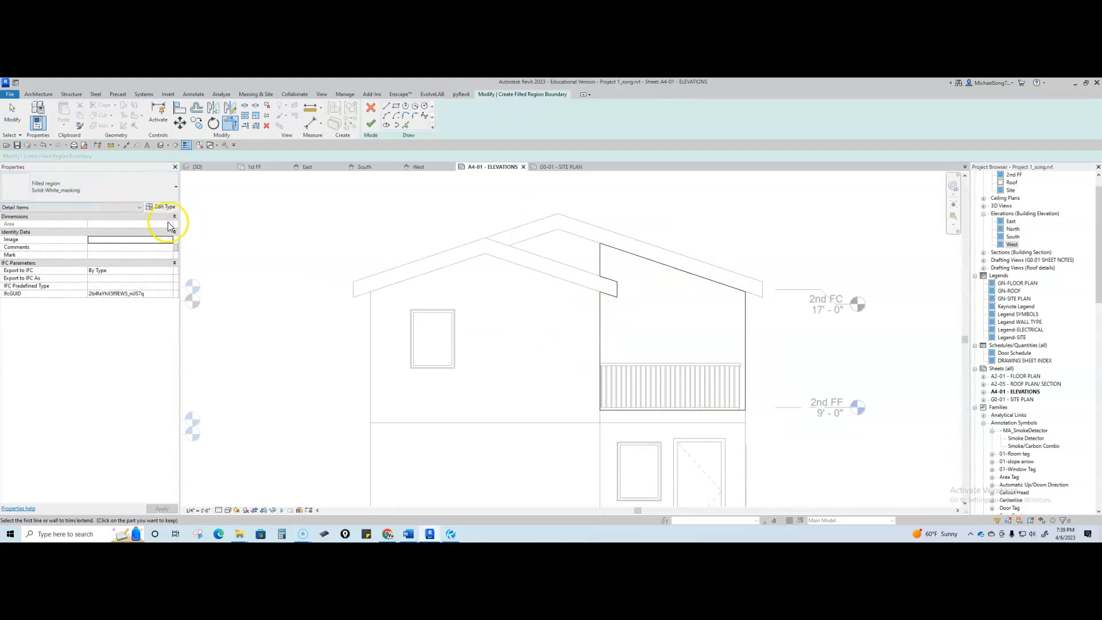
Step: Set the filled region's type to Horizontal Lines and finish the boundary sketch
{"action": "left_click", "coordinate": [162, 186]}
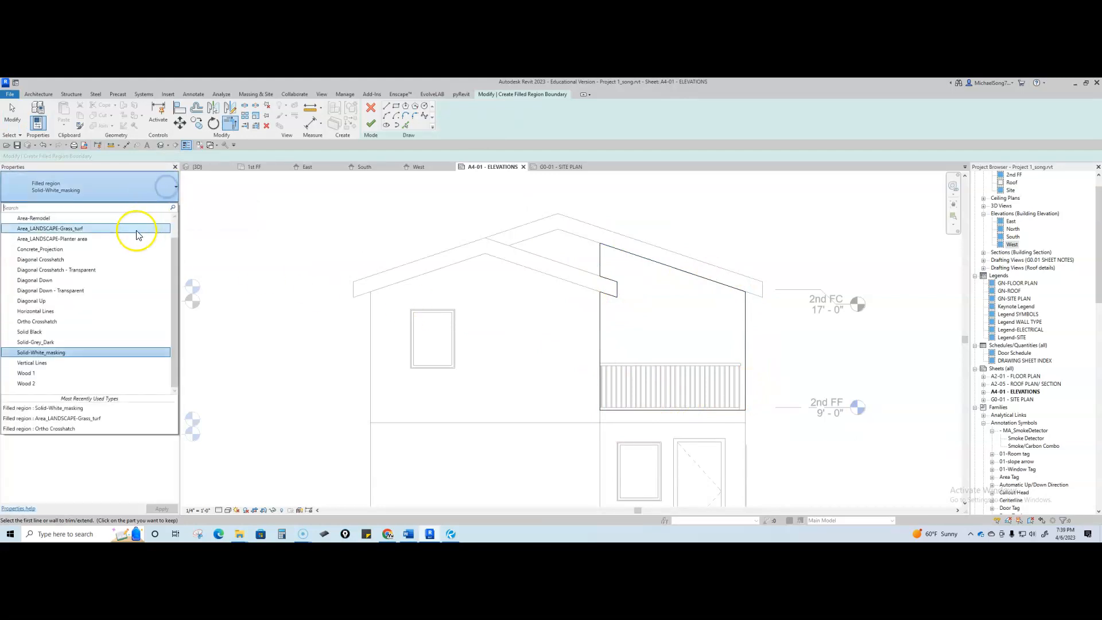
{"action": "left_click", "coordinate": [53, 314]}
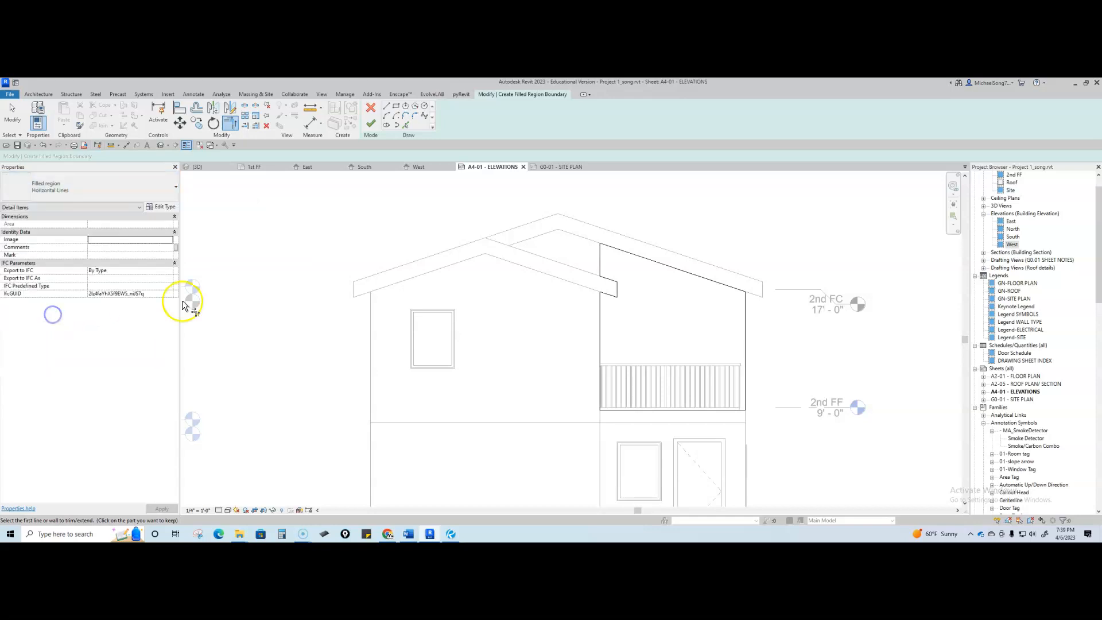
{"action": "left_click", "coordinate": [370, 124]}
{"action": "left_click", "coordinate": [777, 220]}
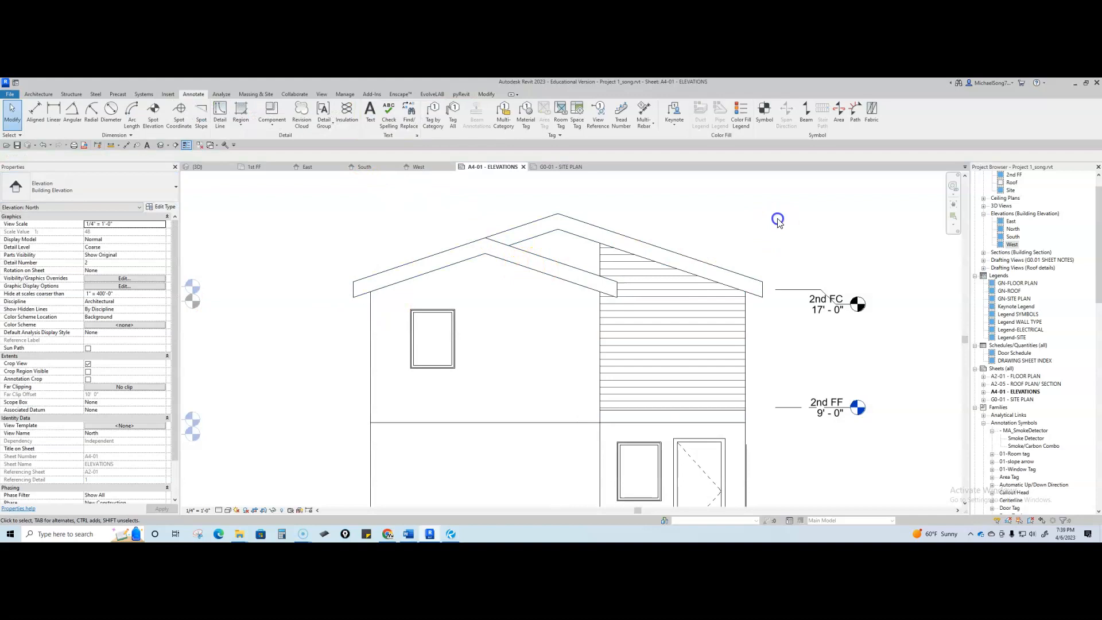
Step: Turn off Masking in the Horizontal Lines type of the filled region above the balcony
{"action": "scroll", "coordinate": [778, 275], "scroll_direction": "down", "scroll_amount": 3}
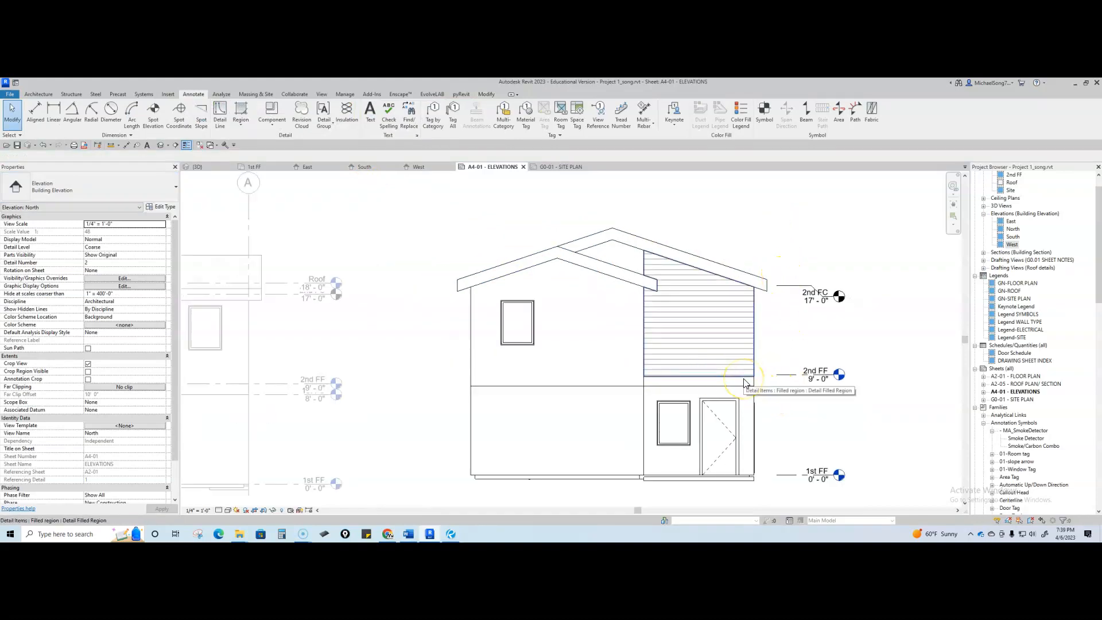
{"action": "scroll", "coordinate": [658, 291], "scroll_direction": "up", "scroll_amount": 1}
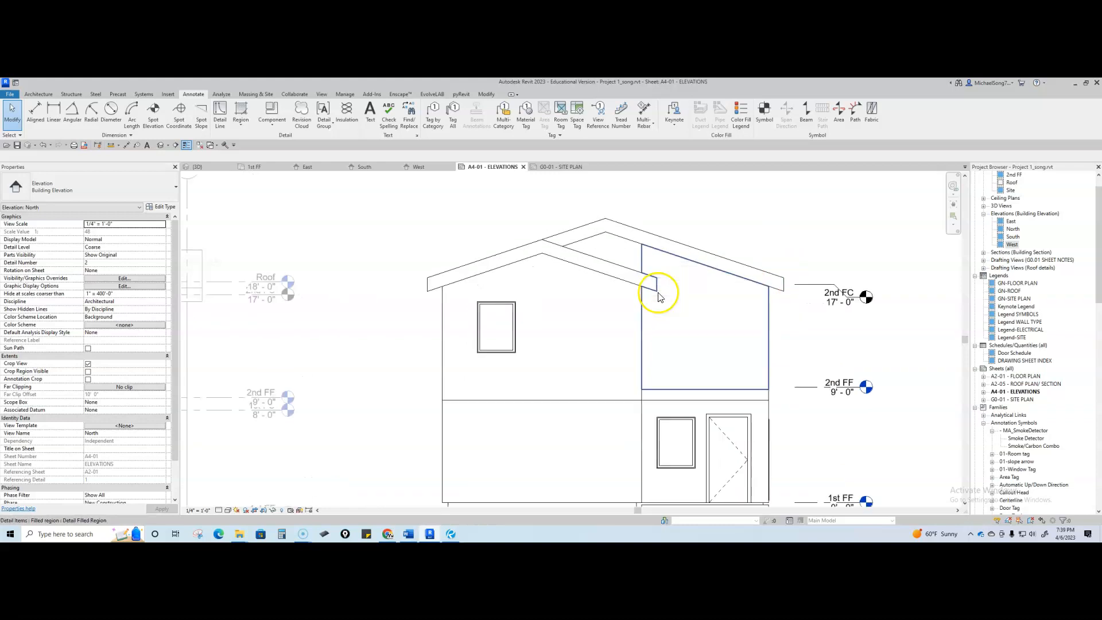
{"action": "middle_click_drag", "start_coordinate": [709, 324], "coordinate": [667, 327]}
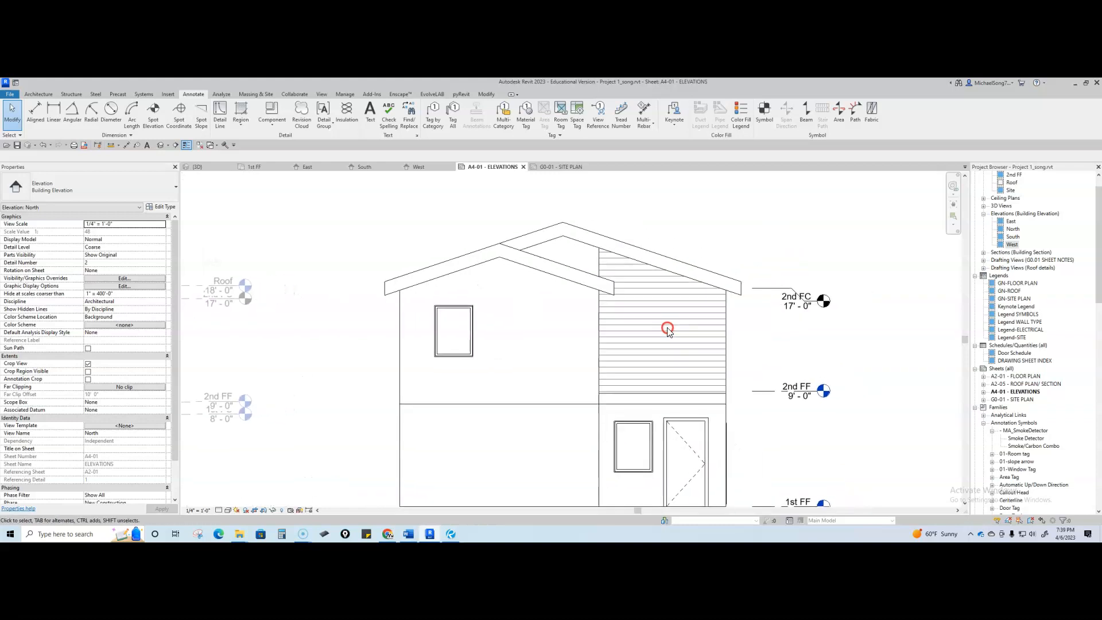
{"action": "left_click", "coordinate": [600, 269]}
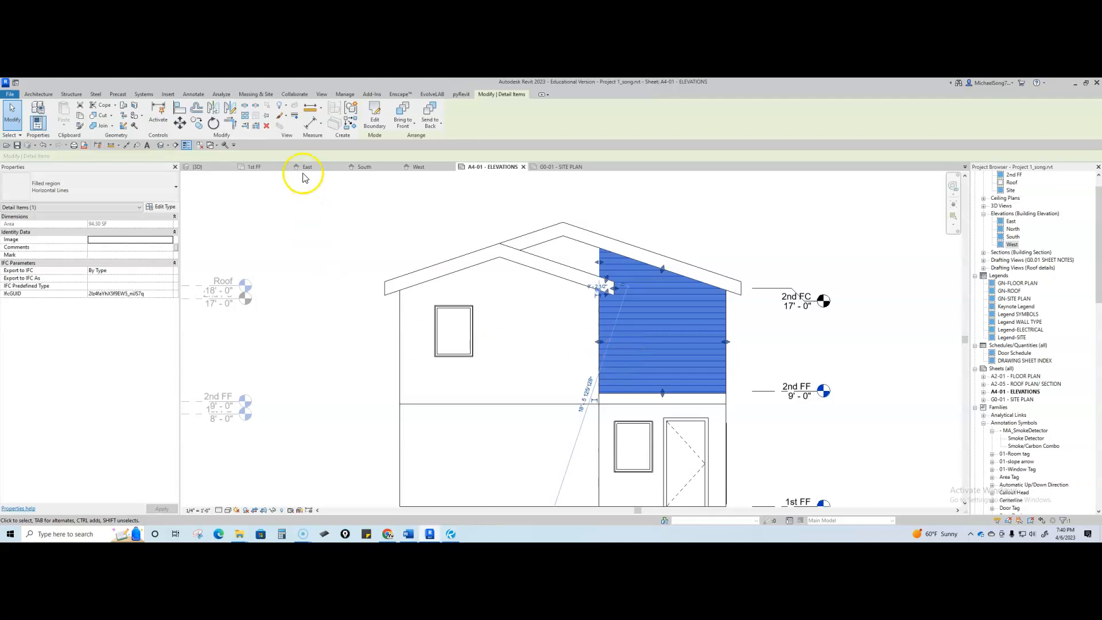
{"action": "left_click", "coordinate": [163, 207]}
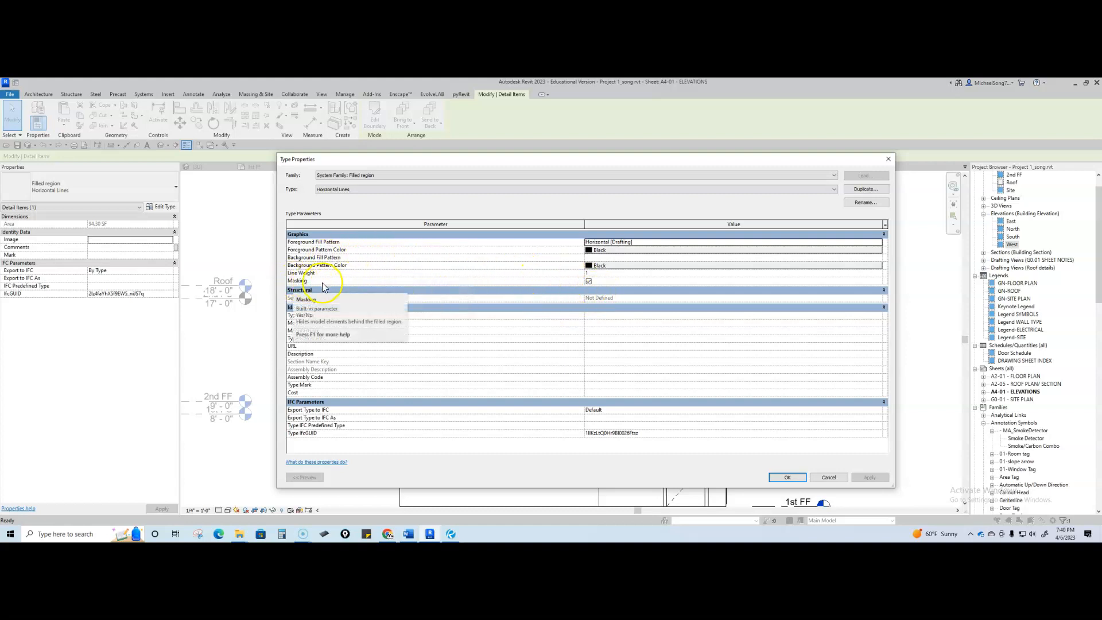
{"action": "left_click", "coordinate": [588, 281]}
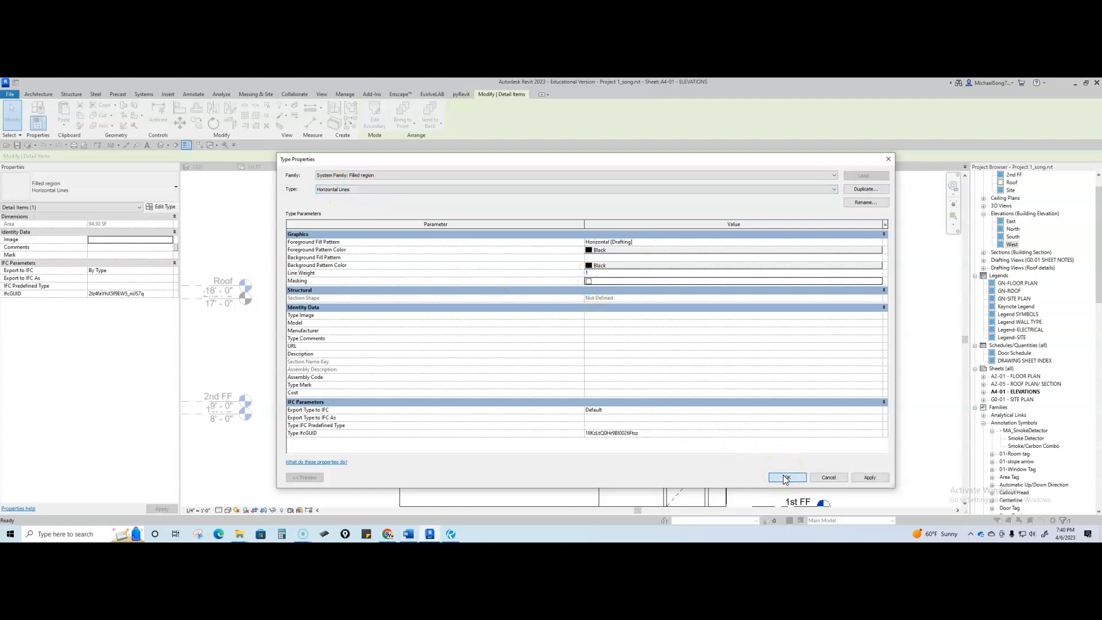
{"action": "left_click", "coordinate": [784, 477]}
{"action": "left_click", "coordinate": [791, 450]}
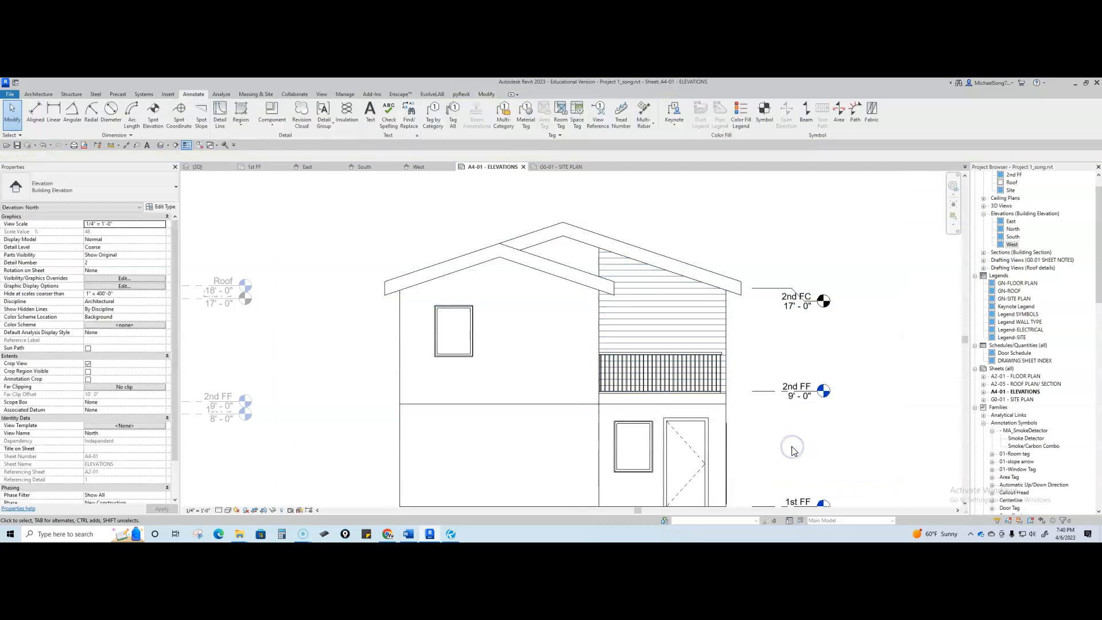
Step: Deactivate the North viewport and return to the sheet
{"action": "scroll", "coordinate": [785, 447], "scroll_direction": "down", "scroll_amount": 3}
{"action": "scroll", "coordinate": [789, 424], "scroll_direction": "down", "scroll_amount": 3}
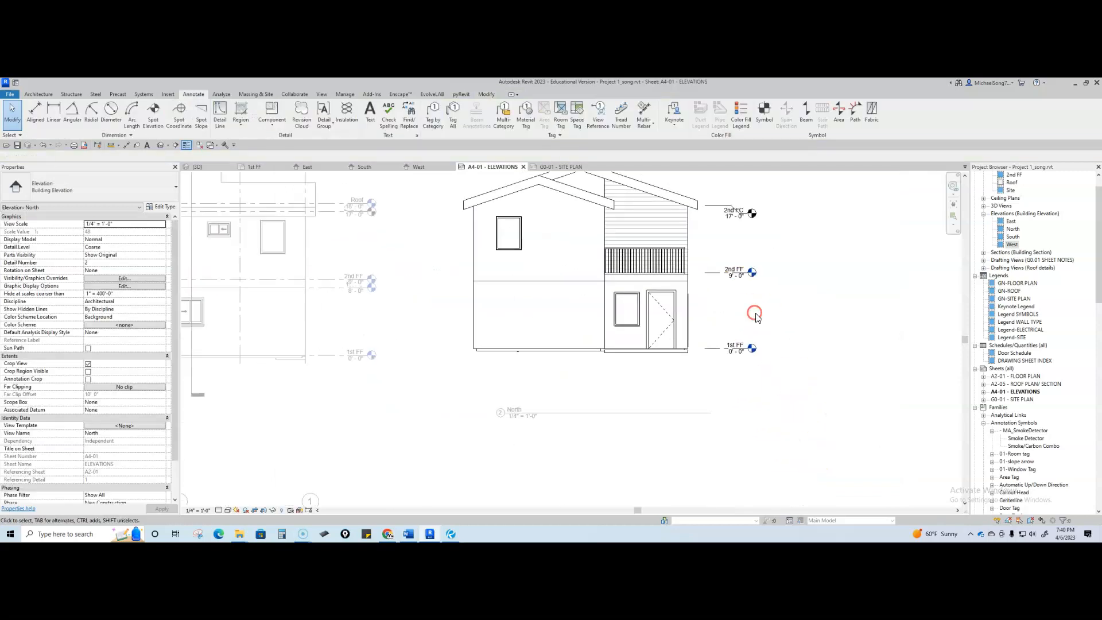
{"action": "double_click", "coordinate": [834, 425]}
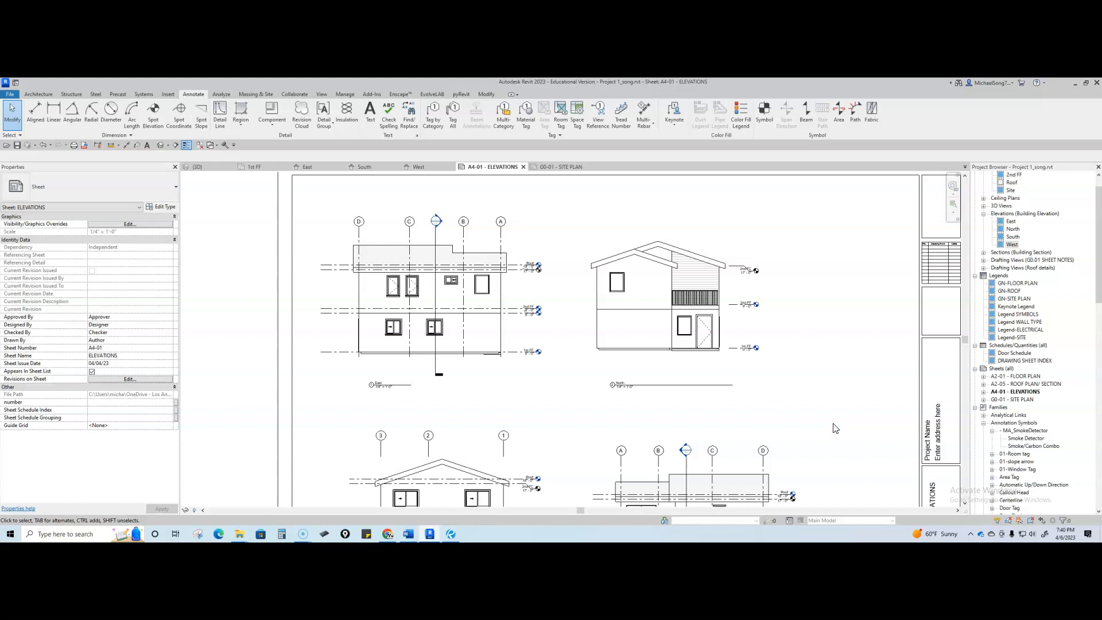
Step: Reactivate the North viewport and examine the North elevation alongside the other elevations on the sheet
{"action": "left_click", "coordinate": [654, 266]}
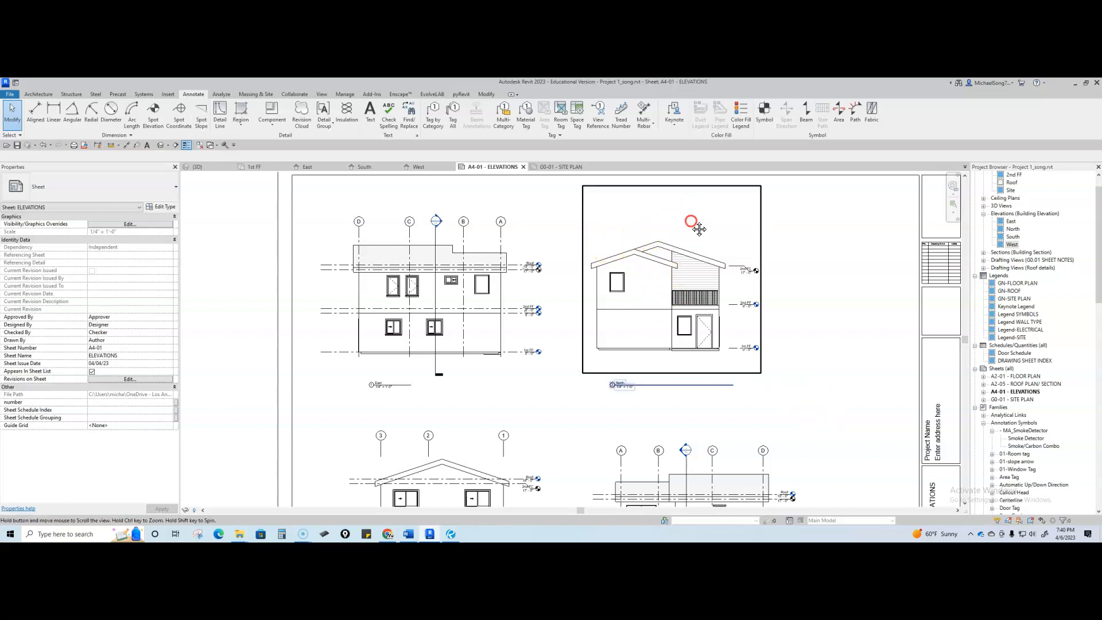
{"action": "middle_click_drag", "start_coordinate": [699, 229], "coordinate": [693, 257]}
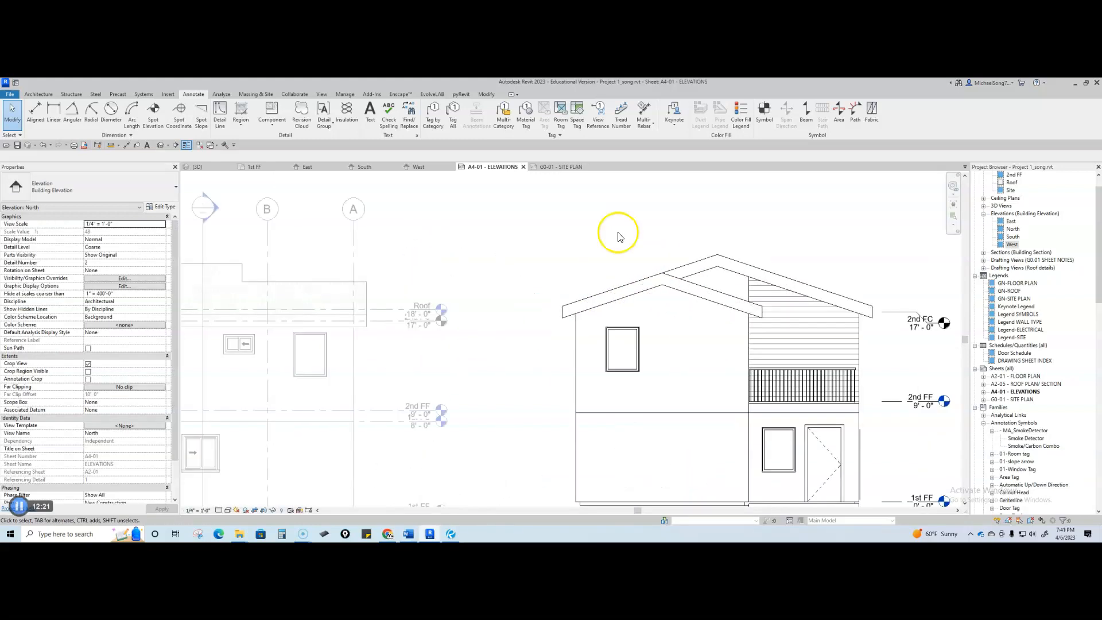
{"action": "scroll", "coordinate": [636, 264], "scroll_direction": "down", "scroll_amount": 2}
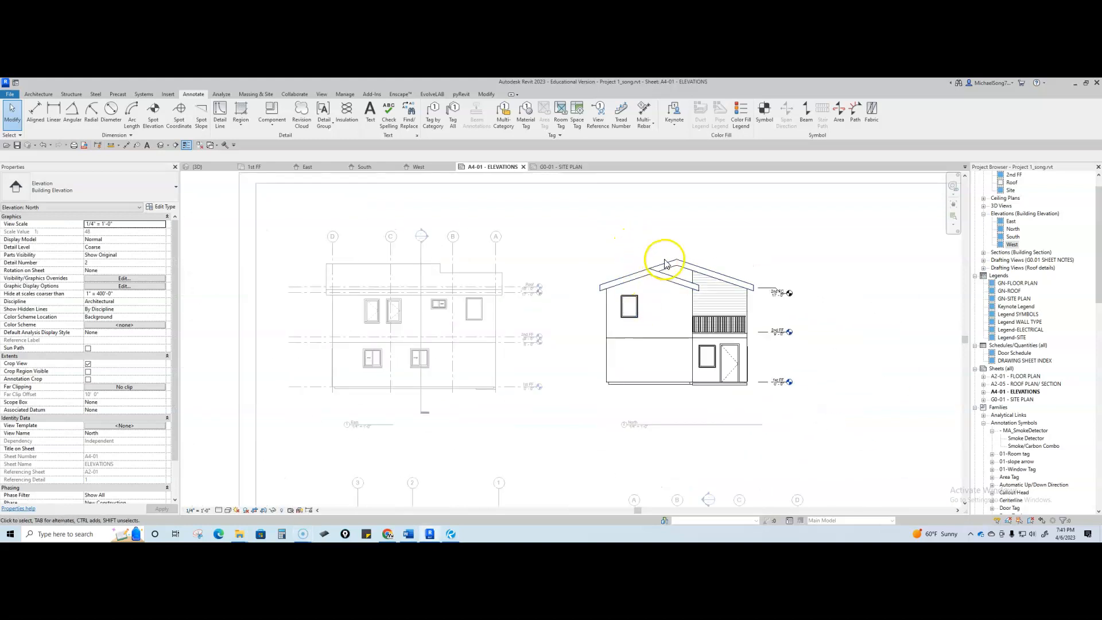
{"action": "scroll", "coordinate": [691, 298], "scroll_direction": "down", "scroll_amount": 3}
{"action": "scroll", "coordinate": [695, 311], "scroll_direction": "up", "scroll_amount": 2}
{"action": "scroll", "coordinate": [687, 333], "scroll_direction": "down", "scroll_amount": 2}
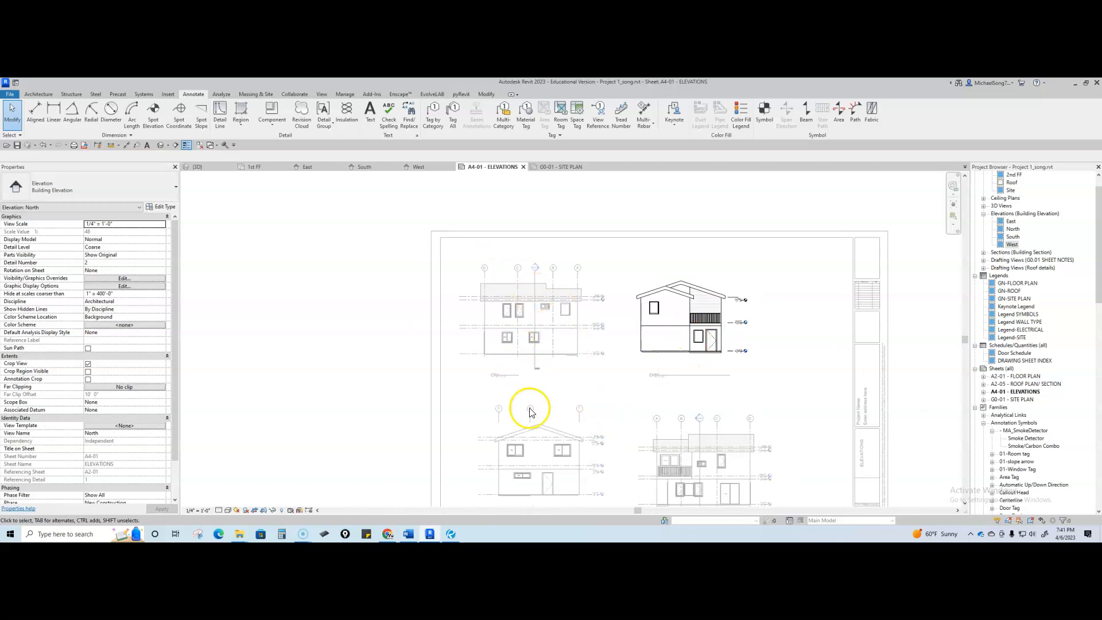
{"action": "scroll", "coordinate": [704, 315], "scroll_direction": "up", "scroll_amount": 1}
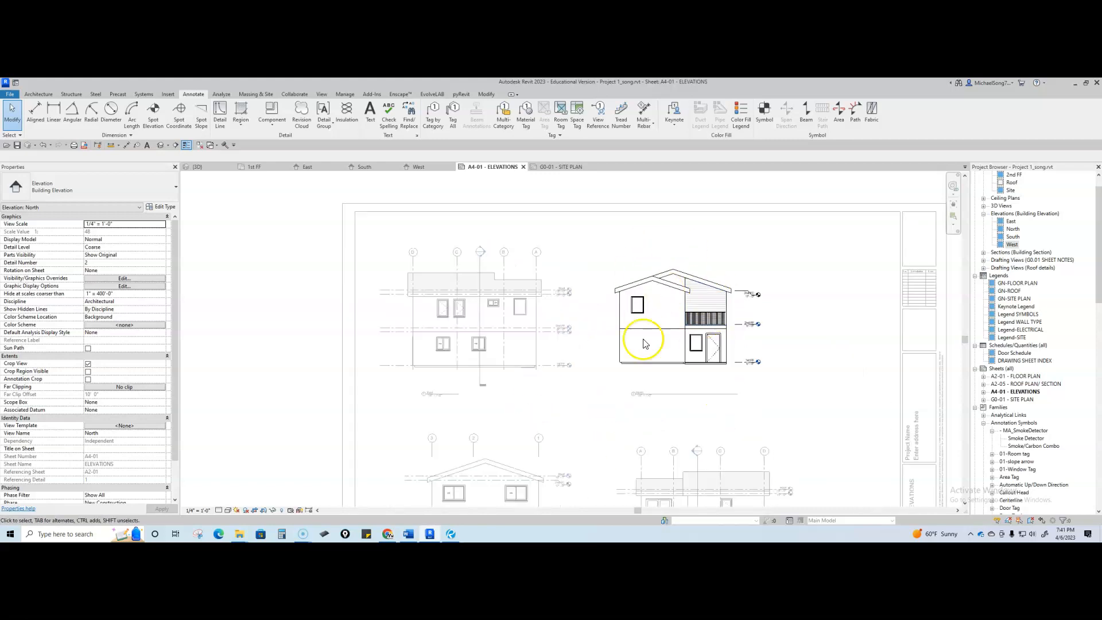
{"action": "scroll", "coordinate": [648, 394], "scroll_direction": "up", "scroll_amount": 3}
{"action": "scroll", "coordinate": [666, 340], "scroll_direction": "down", "scroll_amount": 2}
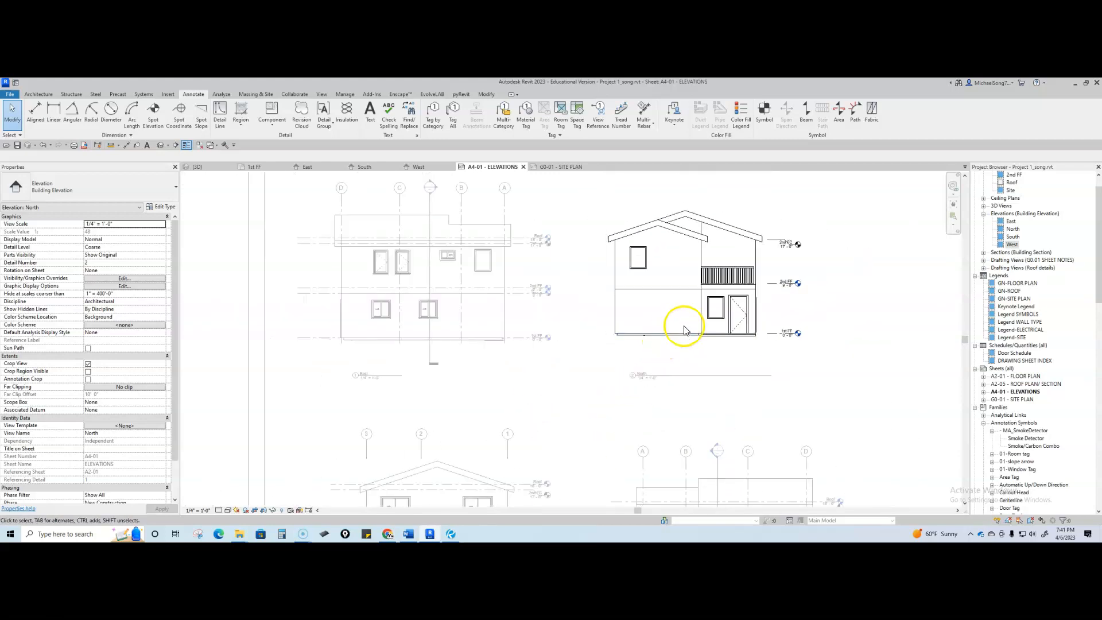
Step: Open the North elevation view and place a spot slope annotation above the left slope of the lower gable roof
{"action": "double_click", "coordinate": [1016, 230]}
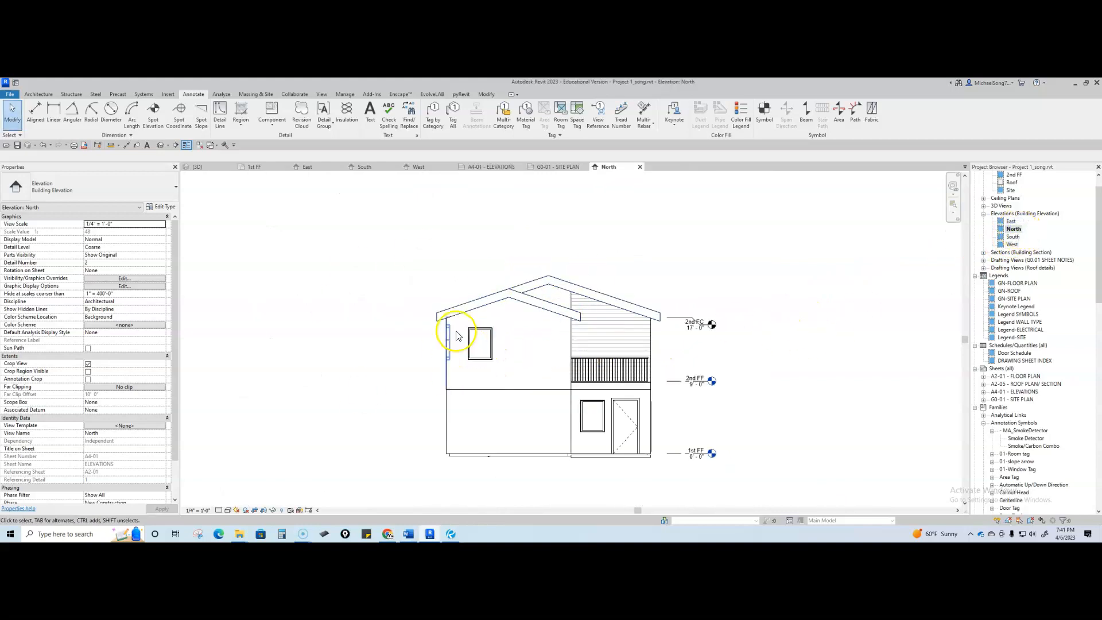
{"action": "left_click", "coordinate": [202, 109]}
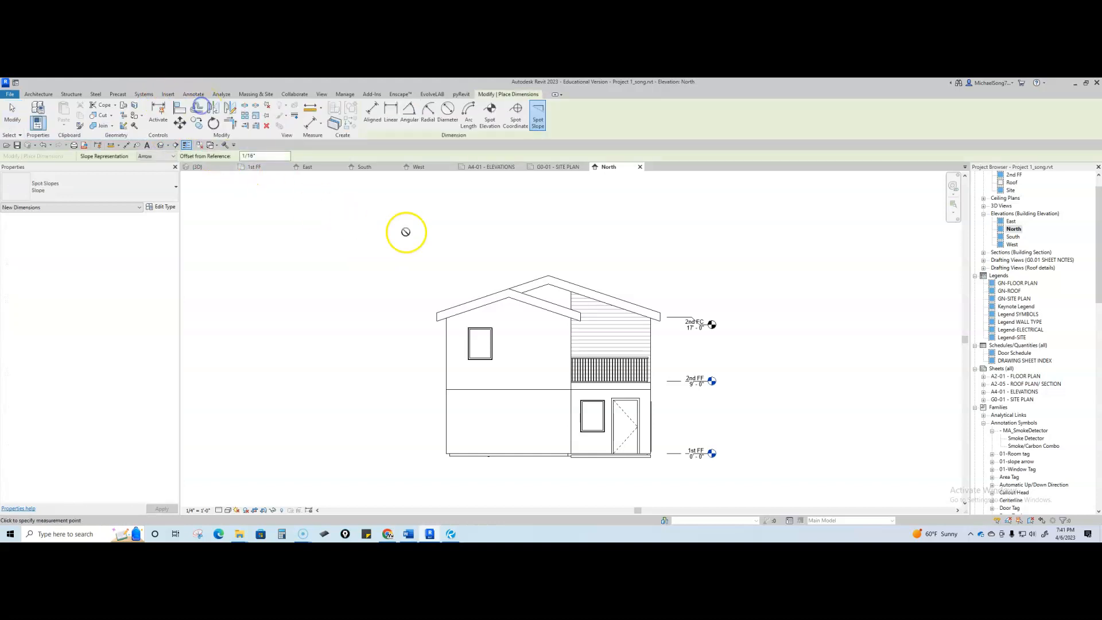
{"action": "scroll", "coordinate": [490, 284], "scroll_direction": "up", "scroll_amount": 2}
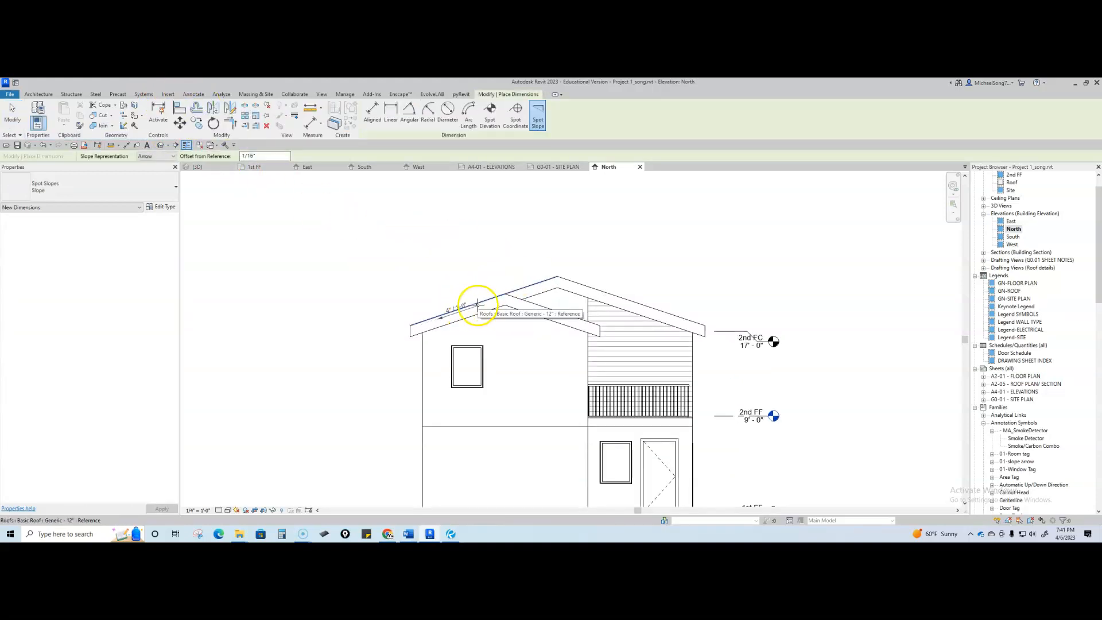
{"action": "left_click", "coordinate": [479, 306]}
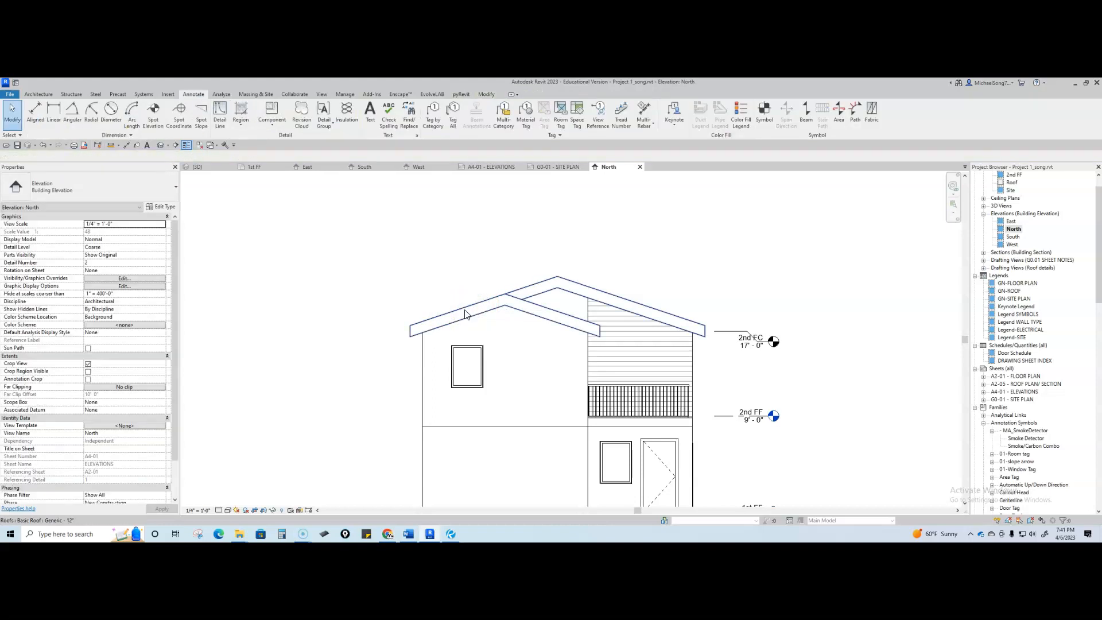
{"action": "left_click", "coordinate": [467, 292]}
{"action": "left_click_drag", "start_coordinate": [468, 293], "coordinate": [473, 285]}
{"action": "left_click", "coordinate": [472, 284]}
{"action": "scroll", "coordinate": [467, 326], "scroll_direction": "up", "scroll_amount": 5}
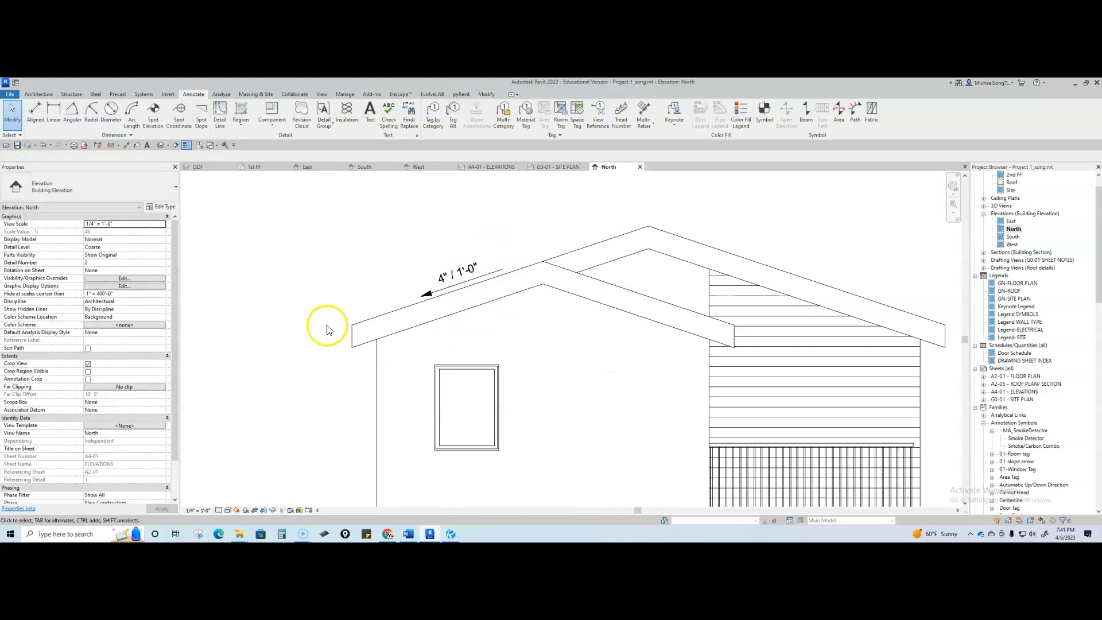
{"action": "scroll", "coordinate": [581, 313], "scroll_direction": "down", "scroll_amount": 3}
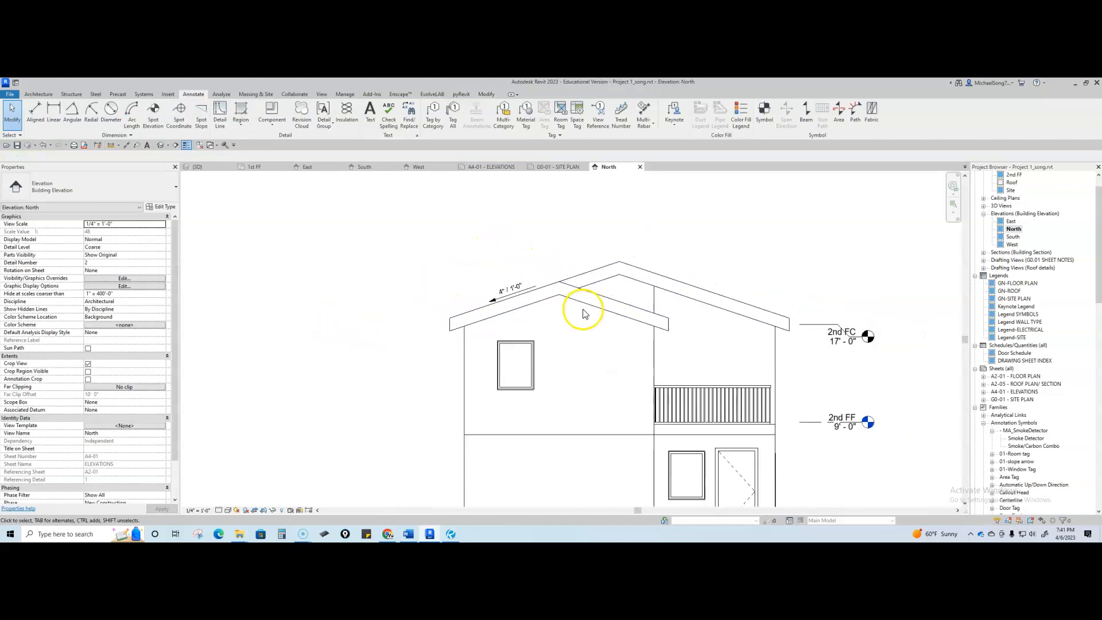
Step: Place a second spot slope annotation above the right slope of the upper roof
{"action": "left_click", "coordinate": [206, 113]}
{"action": "left_click", "coordinate": [683, 281]}
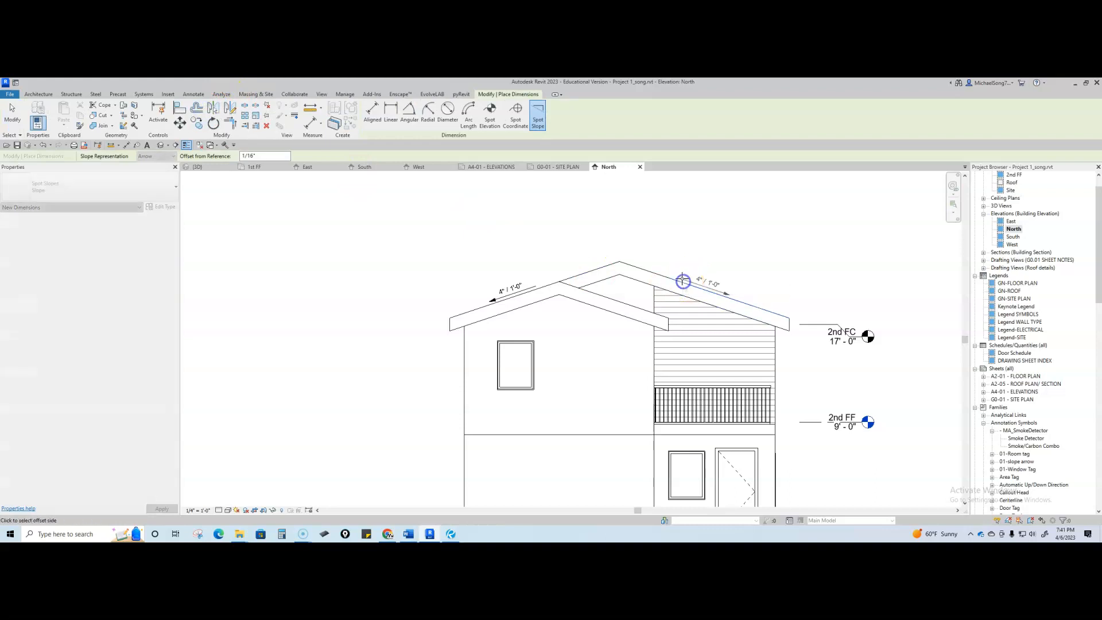
{"action": "left_click", "coordinate": [715, 264]}
{"action": "key", "text": "Escape"}
{"action": "key", "text": "Escape"}
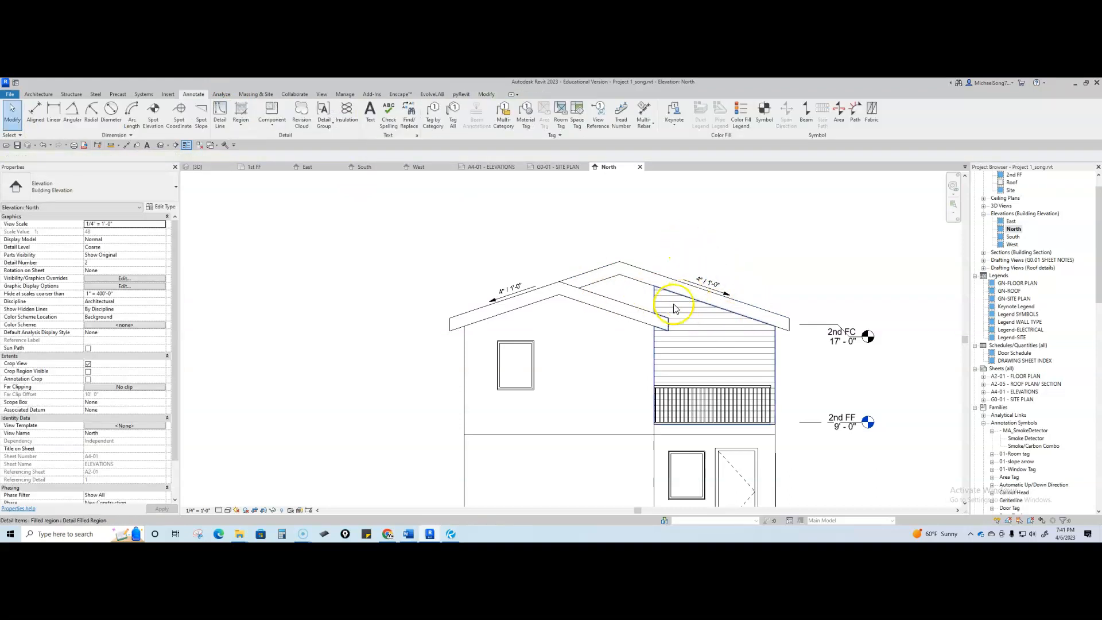
{"action": "scroll", "coordinate": [659, 343], "scroll_direction": "down", "scroll_amount": 2}
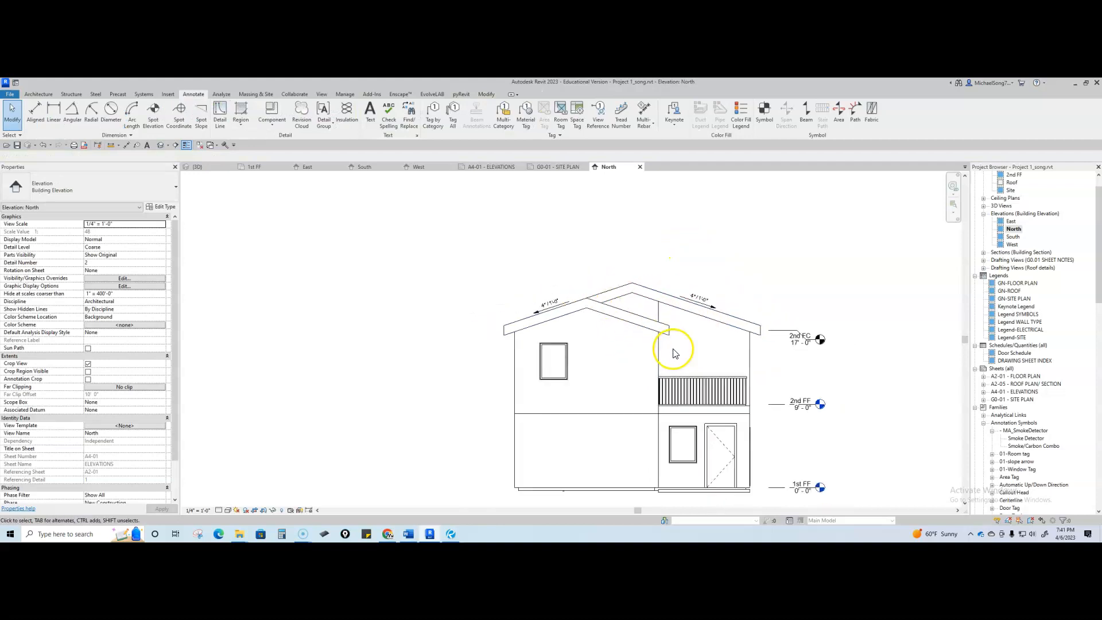
Step: Close the North elevation view, return to sheet A4-01 and deactivate its North viewport
{"action": "left_click", "coordinate": [639, 166]}
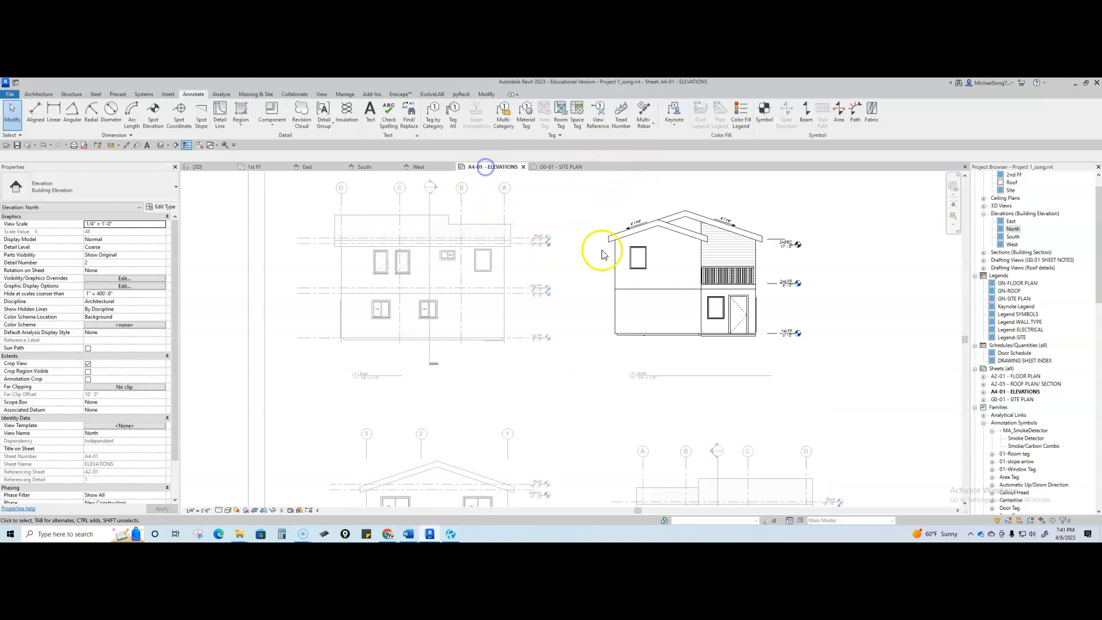
{"action": "scroll", "coordinate": [580, 356], "scroll_direction": "down", "scroll_amount": 4}
{"action": "double_click", "coordinate": [387, 353]}
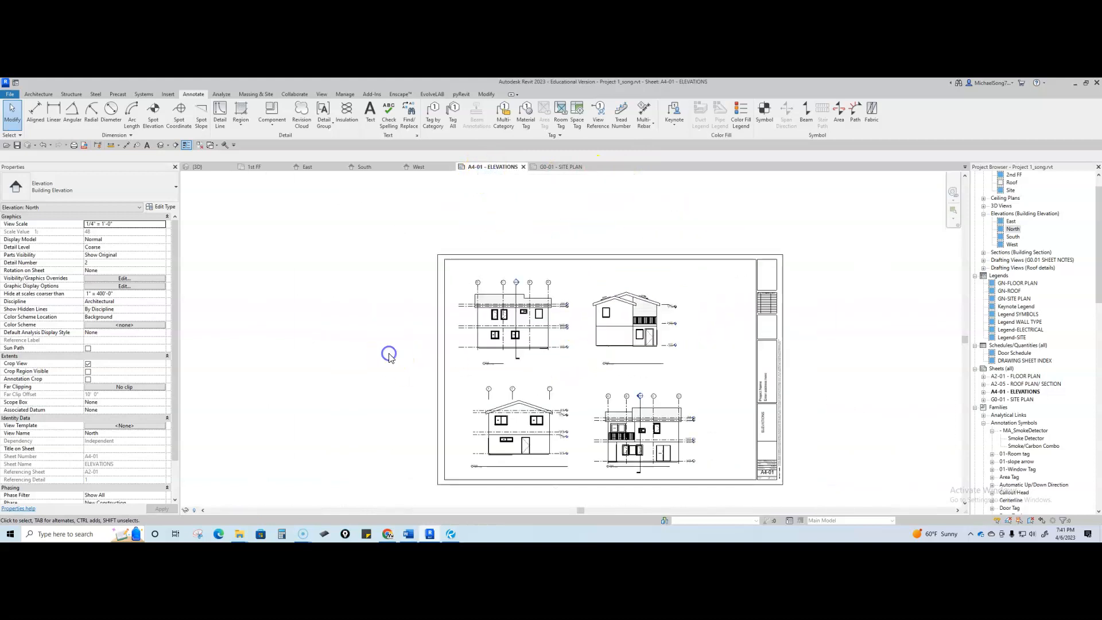
{"action": "scroll", "coordinate": [388, 356], "scroll_direction": "down", "scroll_amount": 1}
{"action": "middle_click_drag", "start_coordinate": [448, 387], "coordinate": [427, 331]}
{"action": "scroll", "coordinate": [495, 311], "scroll_direction": "up", "scroll_amount": 2}
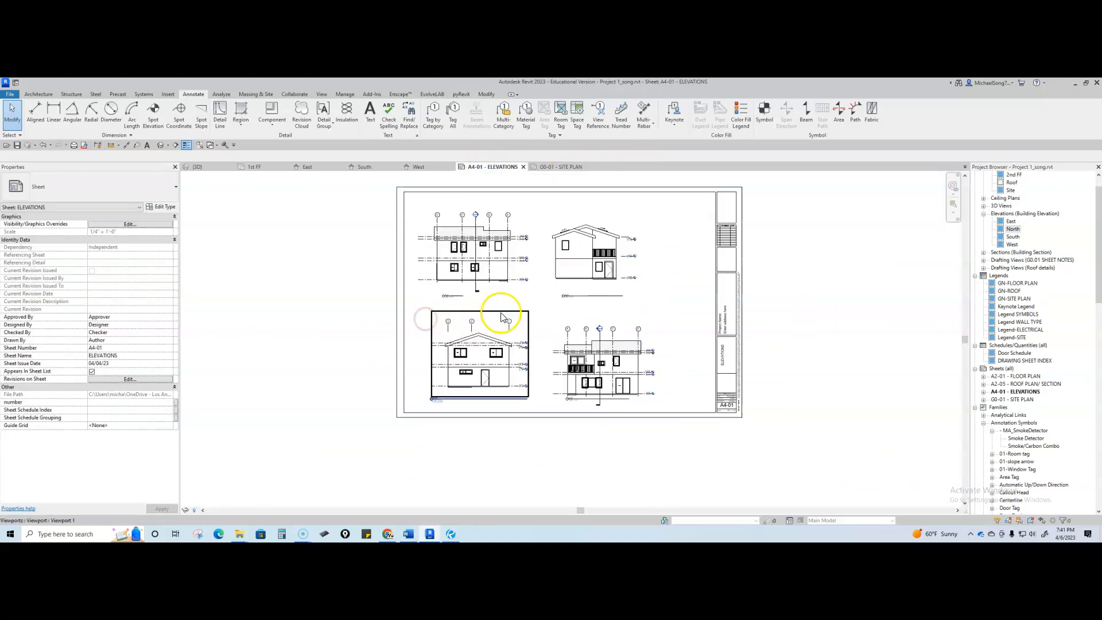